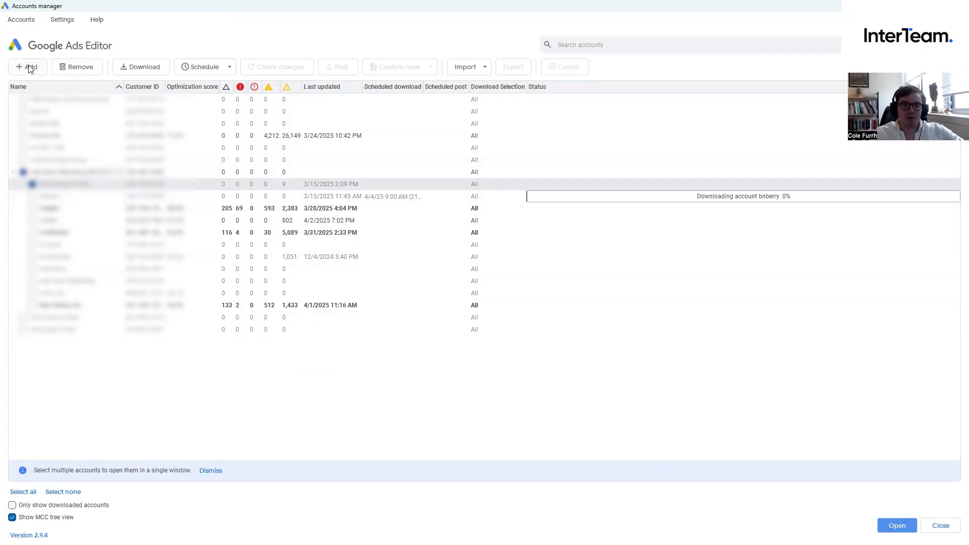
Start adding a new account and sign in to Google Ads Editor through the external browser with the current Google account
{"action": "left_click", "coordinate": [19, 68]}
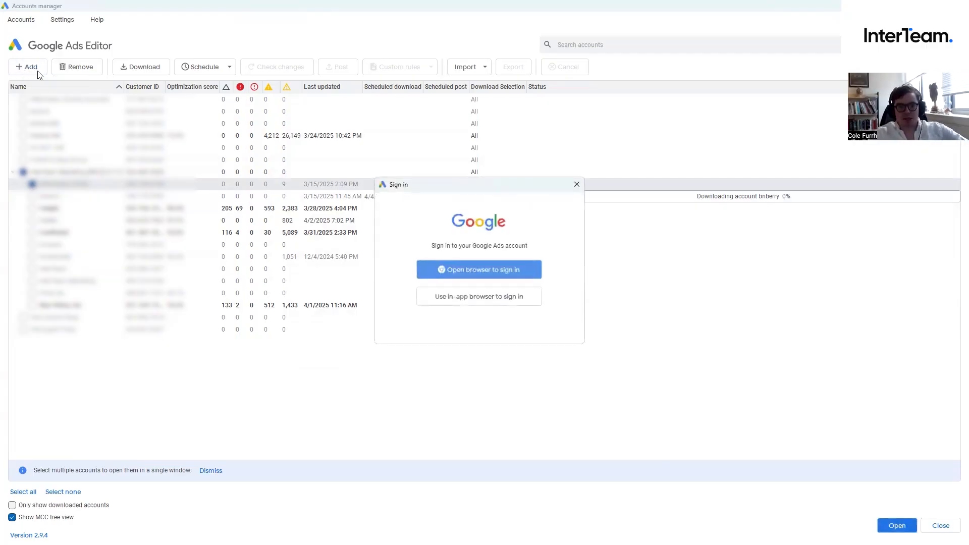
{"action": "left_click", "coordinate": [479, 271]}
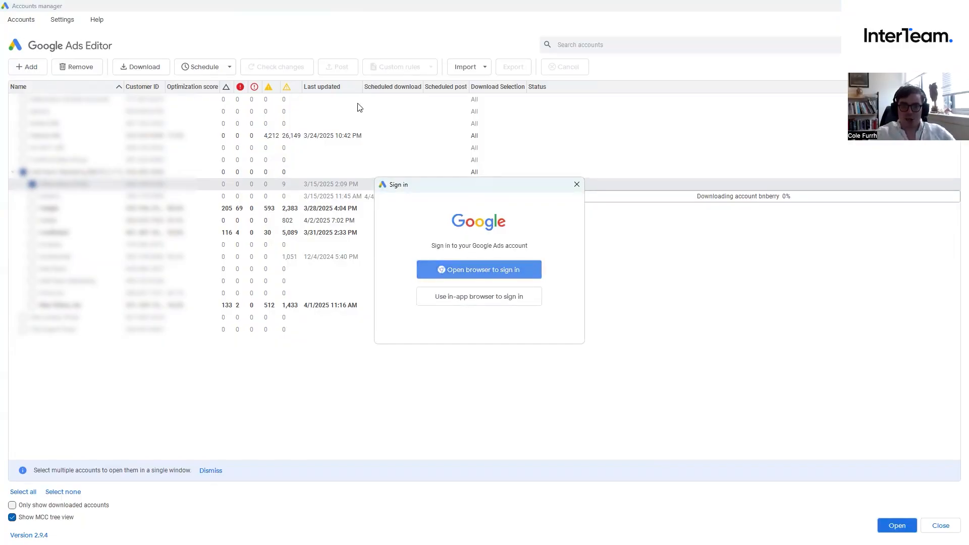
{"action": "left_click", "coordinate": [488, 268]}
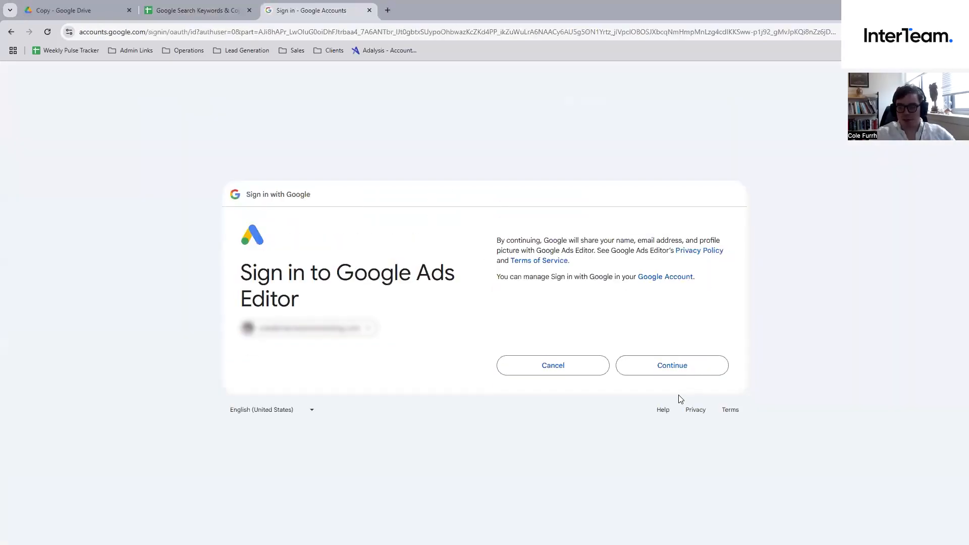
{"action": "left_click", "coordinate": [671, 365]}
{"action": "left_click", "coordinate": [695, 391]}
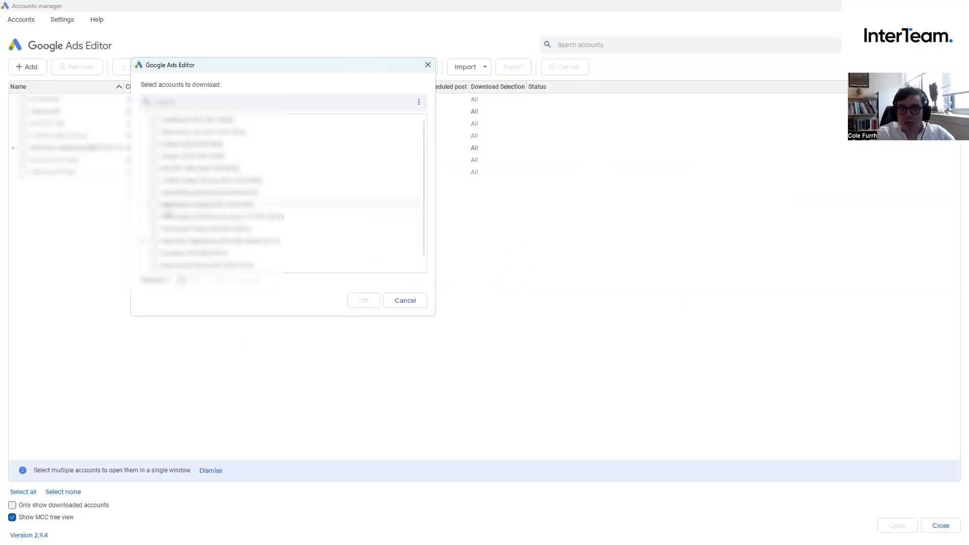
Select the Grants account for download and download all its campaigns with all item types
{"action": "left_click", "coordinate": [153, 217]}
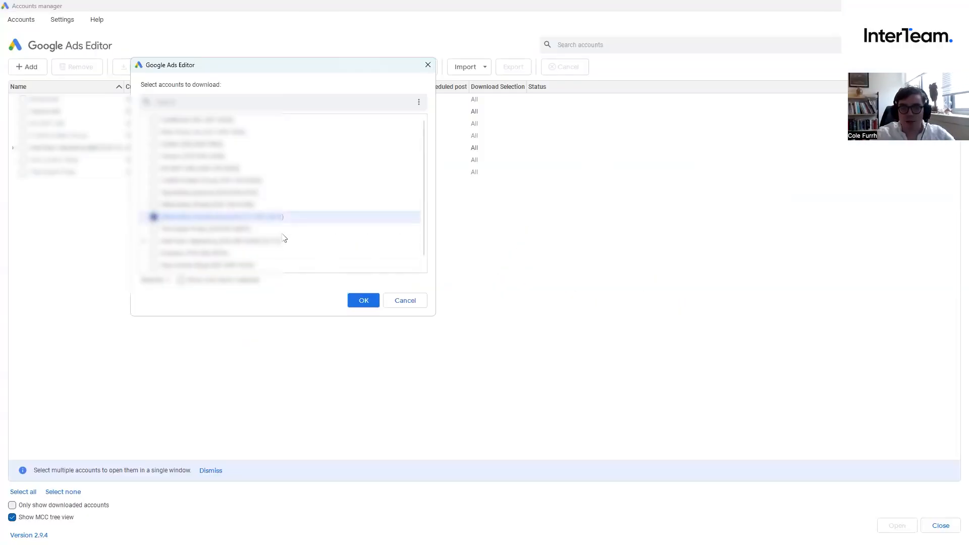
{"action": "left_click", "coordinate": [368, 300]}
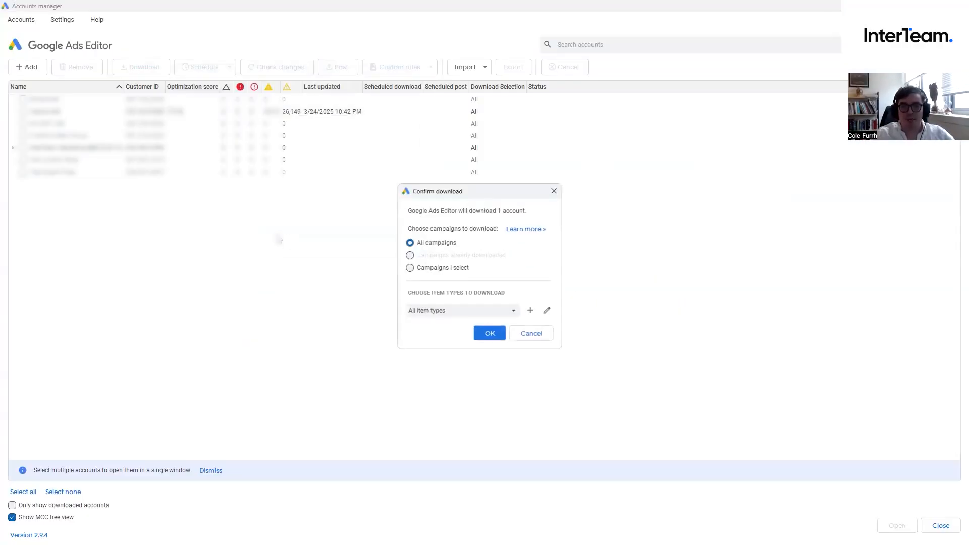
{"action": "left_click", "coordinate": [494, 333]}
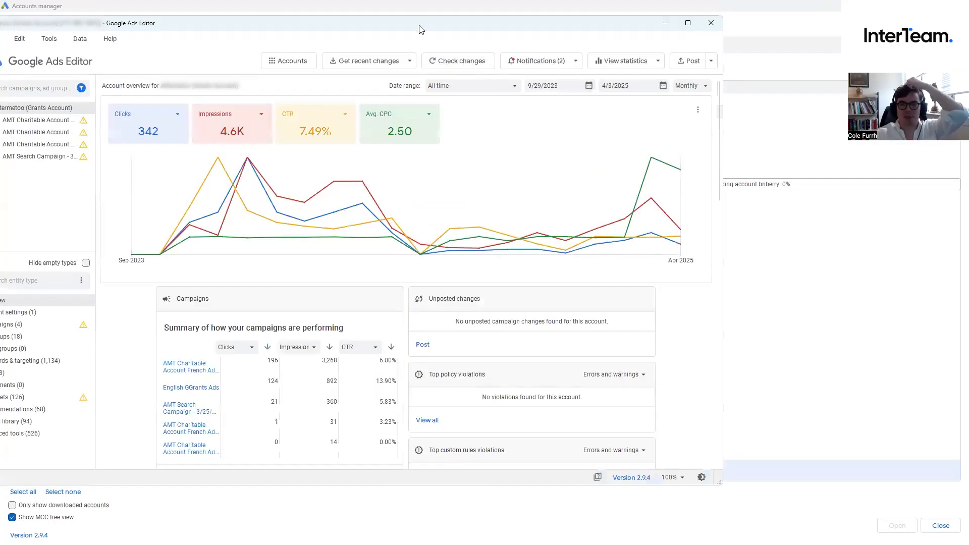
Move the account window fully into view and get recent changes using the More data option
{"action": "left_click_drag", "start_coordinate": [419, 29], "coordinate": [562, 45]}
{"action": "left_click", "coordinate": [510, 76]}
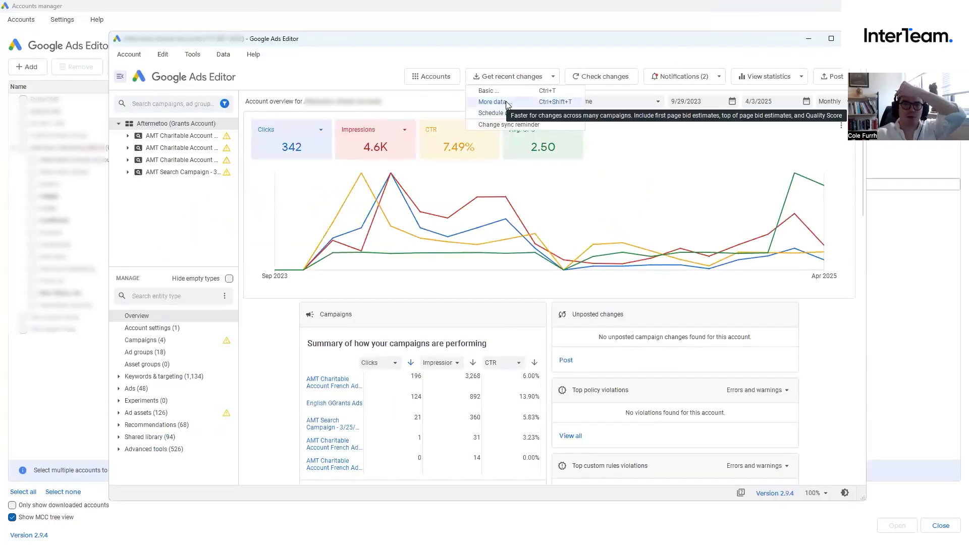
{"action": "left_click", "coordinate": [507, 104]}
{"action": "left_click", "coordinate": [494, 329]}
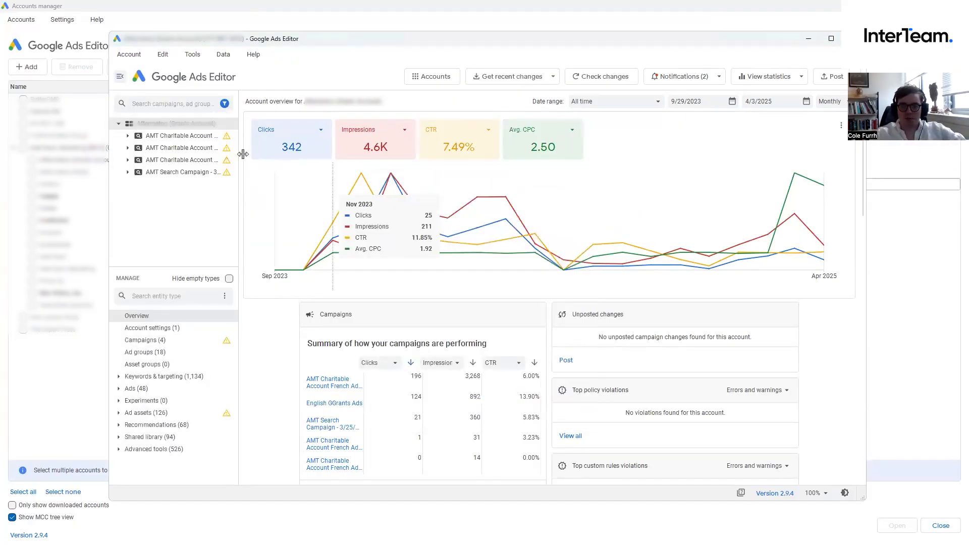
Switch to the Google Search Keywords & Copy spreadsheet in the browser and open its Sitelink Extensions sheet
{"action": "left_click", "coordinate": [438, 5]}
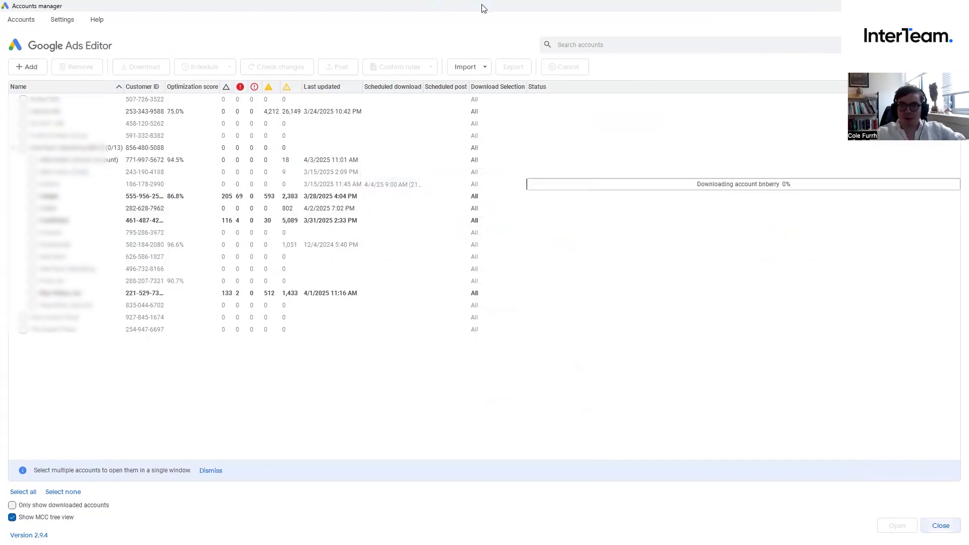
{"action": "left_click_drag", "start_coordinate": [481, 5], "coordinate": [482, 0]}
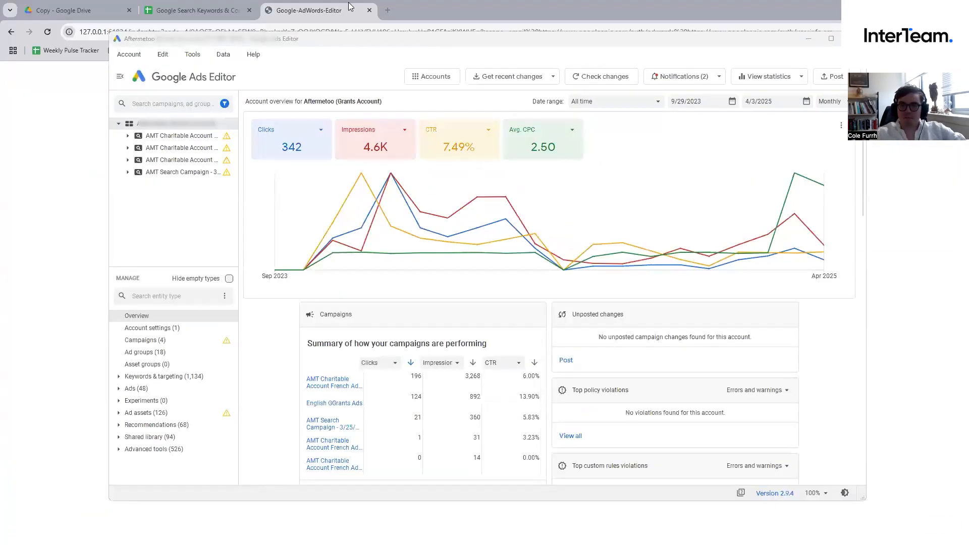
{"action": "left_click", "coordinate": [349, 43]}
{"action": "left_click_drag", "start_coordinate": [350, 43], "coordinate": [184, 108]}
{"action": "left_click", "coordinate": [309, 9]}
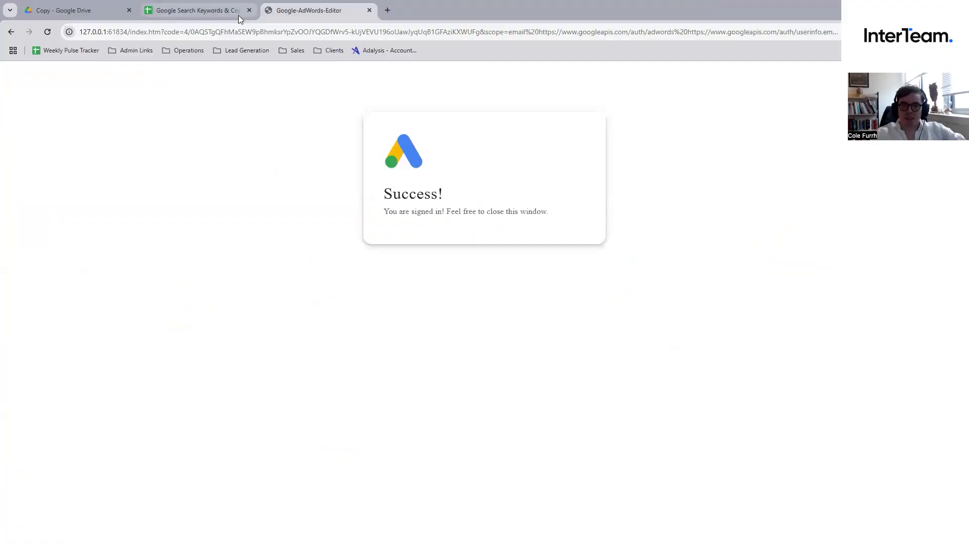
{"action": "left_click", "coordinate": [184, 9]}
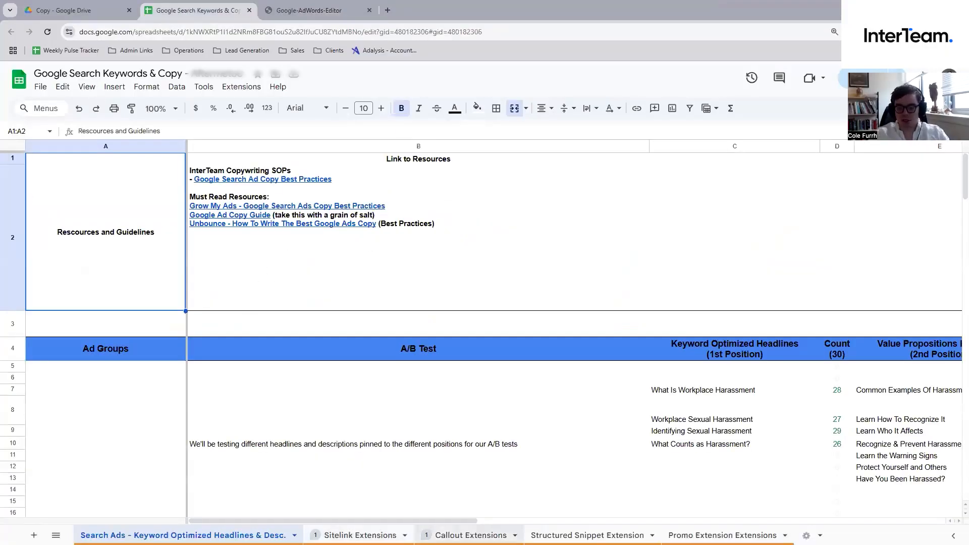
{"action": "left_click", "coordinate": [99, 74]}
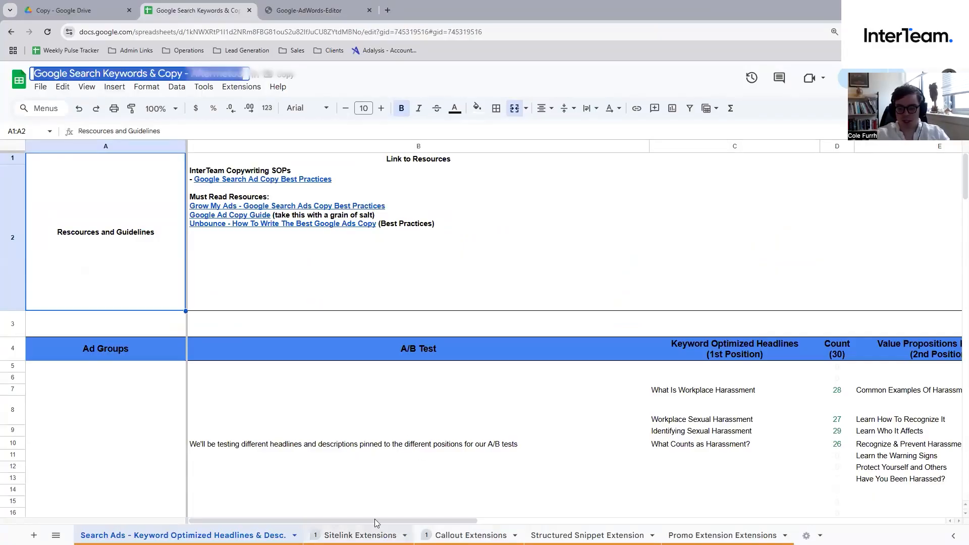
{"action": "left_click", "coordinate": [378, 534]}
{"action": "scroll", "coordinate": [595, 430], "scroll_direction": "down", "scroll_amount": 4}
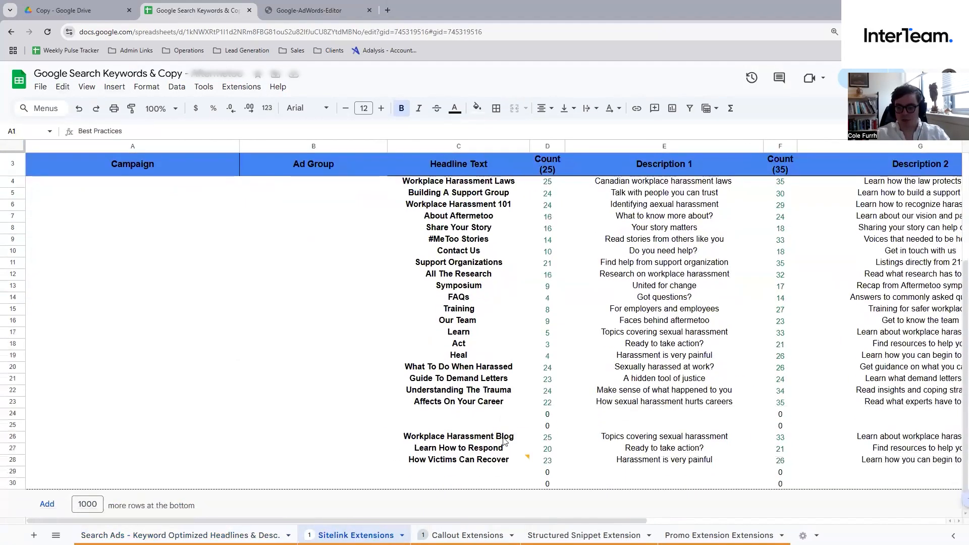
{"action": "left_click", "coordinate": [504, 438]}
{"action": "left_click_drag", "start_coordinate": [432, 519], "coordinate": [569, 520]}
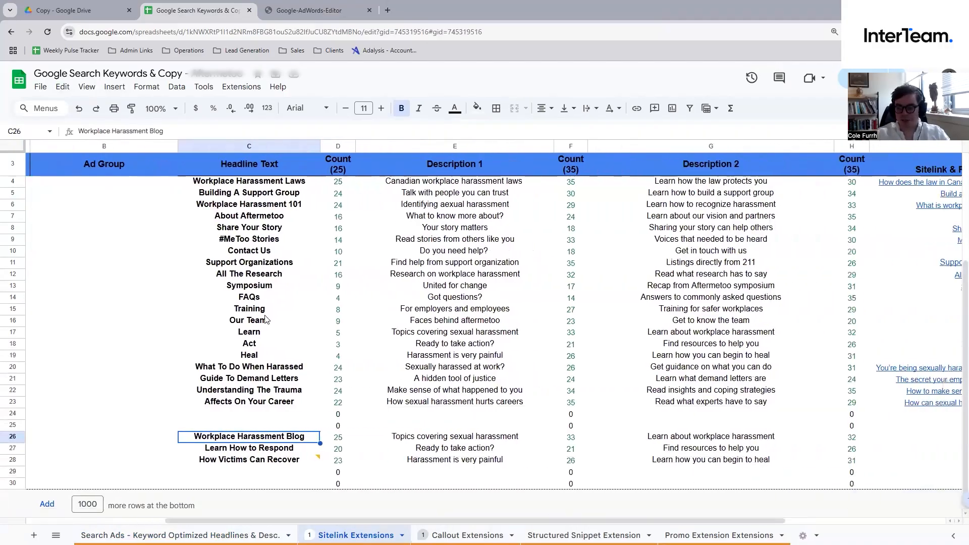
{"action": "left_click_drag", "start_coordinate": [499, 521], "coordinate": [543, 512]}
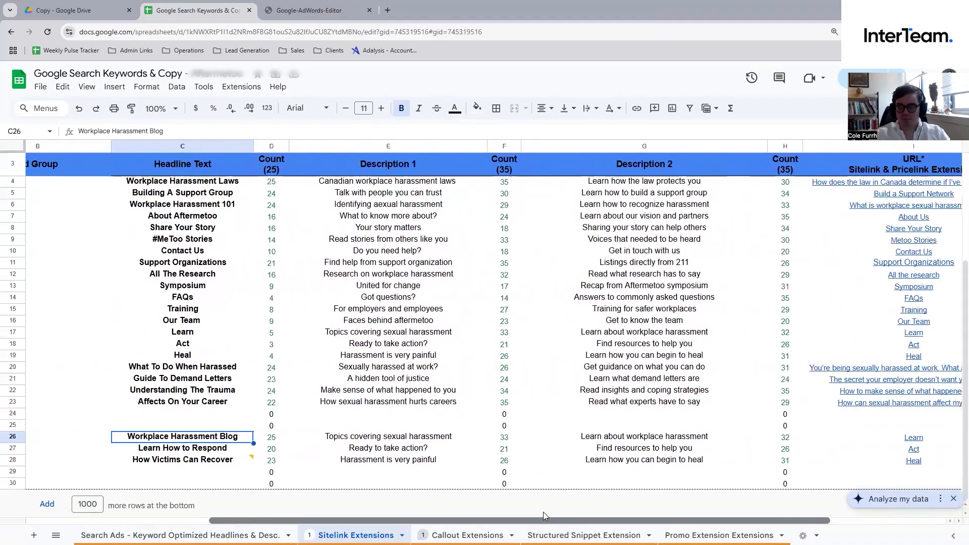
{"action": "left_click", "coordinate": [878, 437]}
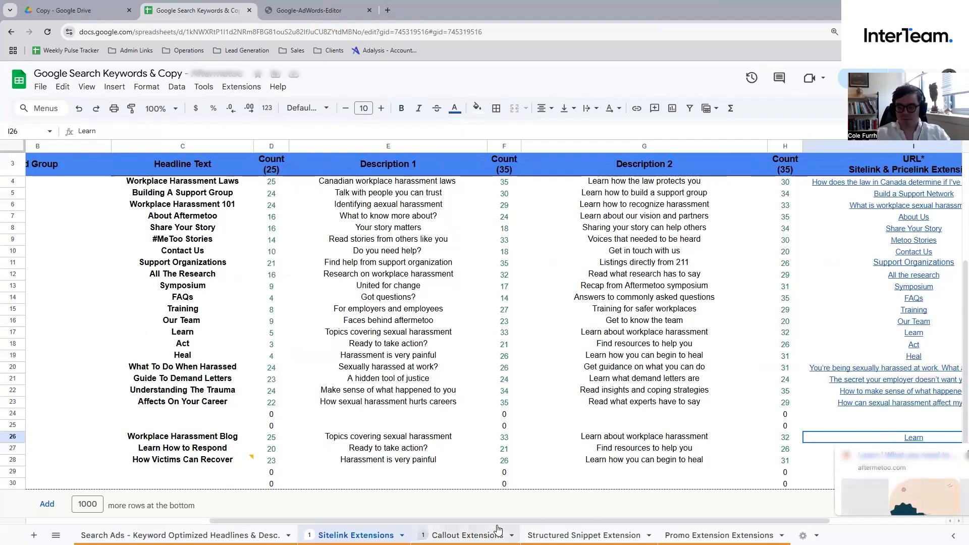
{"action": "left_click_drag", "start_coordinate": [535, 521], "coordinate": [651, 520]}
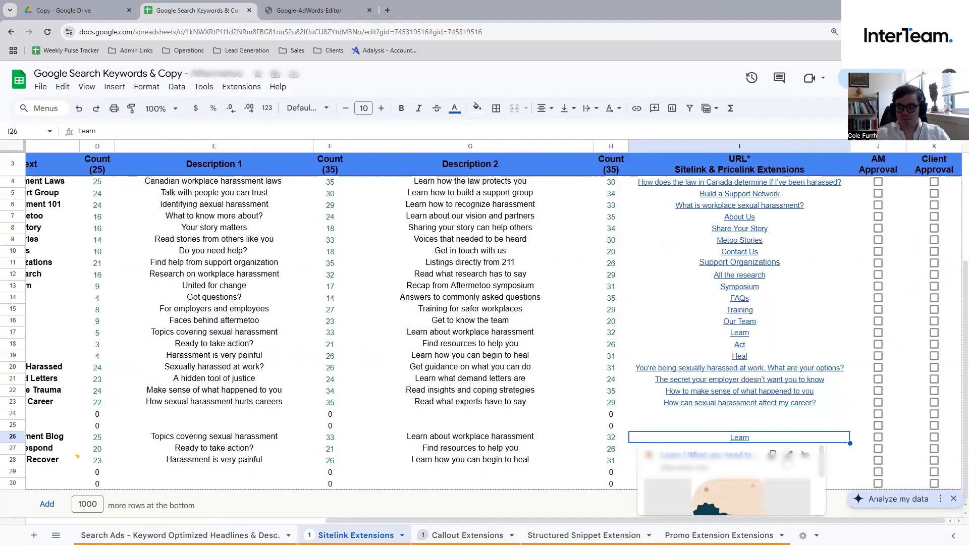
{"action": "left_click", "coordinate": [788, 454]}
{"action": "left_click", "coordinate": [701, 275]}
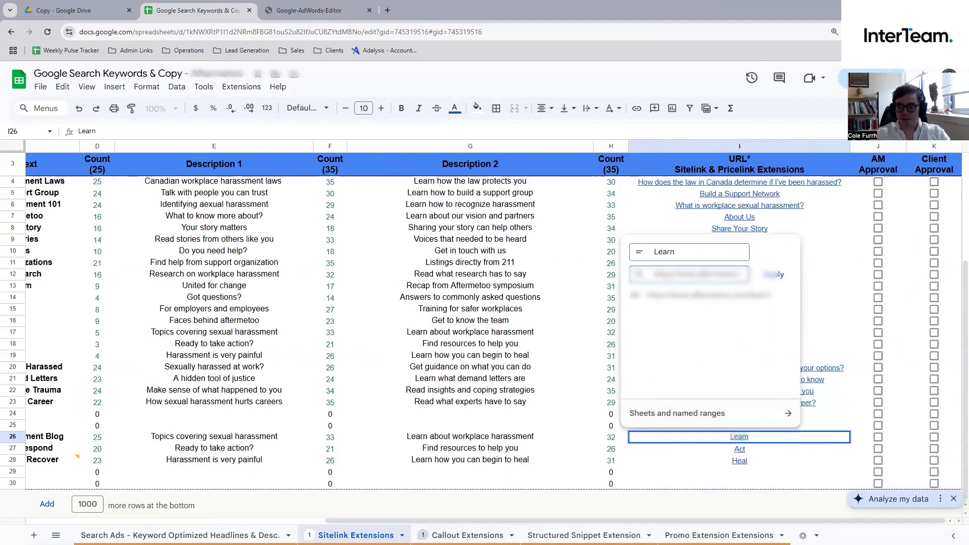
{"action": "key", "text": "ctrl+a"}
{"action": "key", "text": "ctrl+x"}
{"action": "left_click", "coordinate": [699, 437]}
{"action": "key", "text": "ctrl+v"}
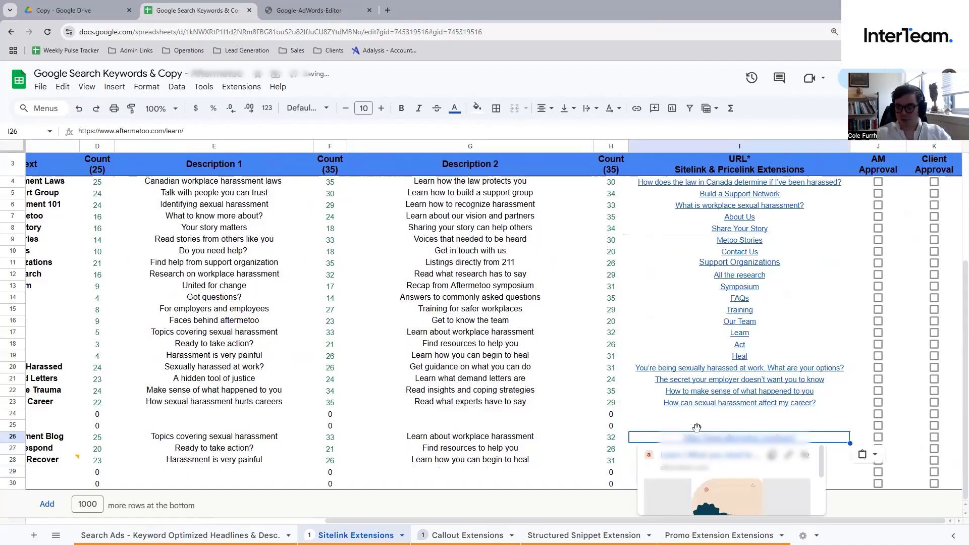
{"action": "left_click", "coordinate": [528, 440]}
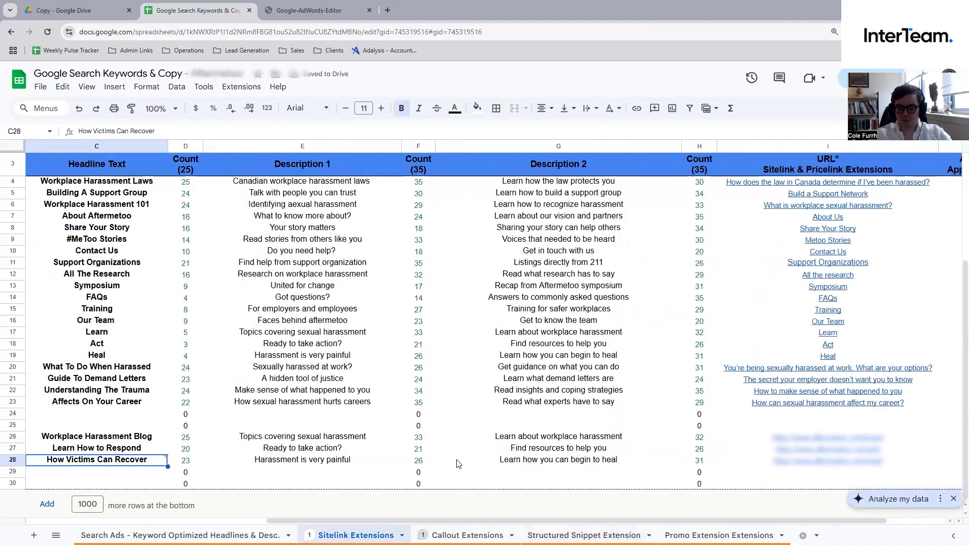
Label the URL column of the separate three-sitelink block by entering "Final URL" in cell I25
{"action": "left_click", "coordinate": [139, 437]}
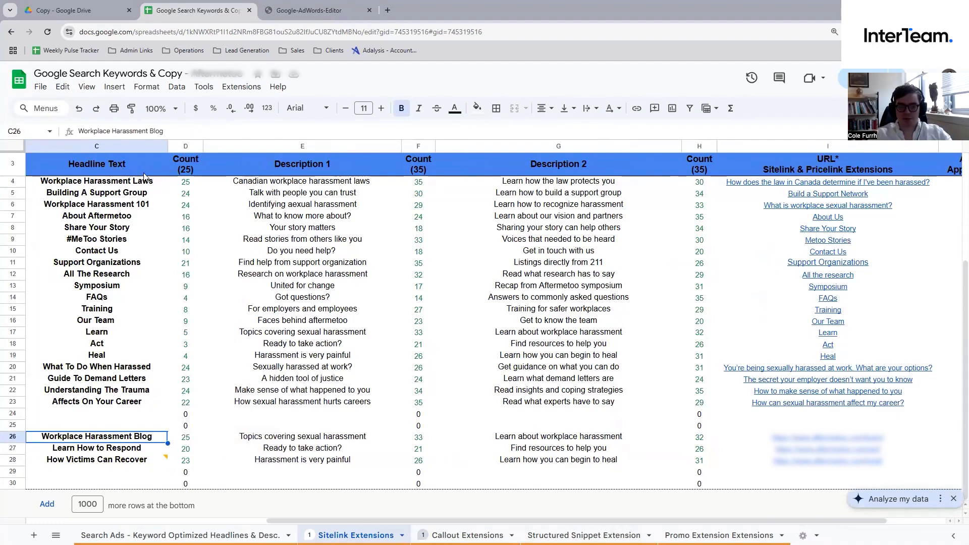
{"action": "left_click", "coordinate": [301, 168]}
{"action": "left_click", "coordinate": [79, 169]}
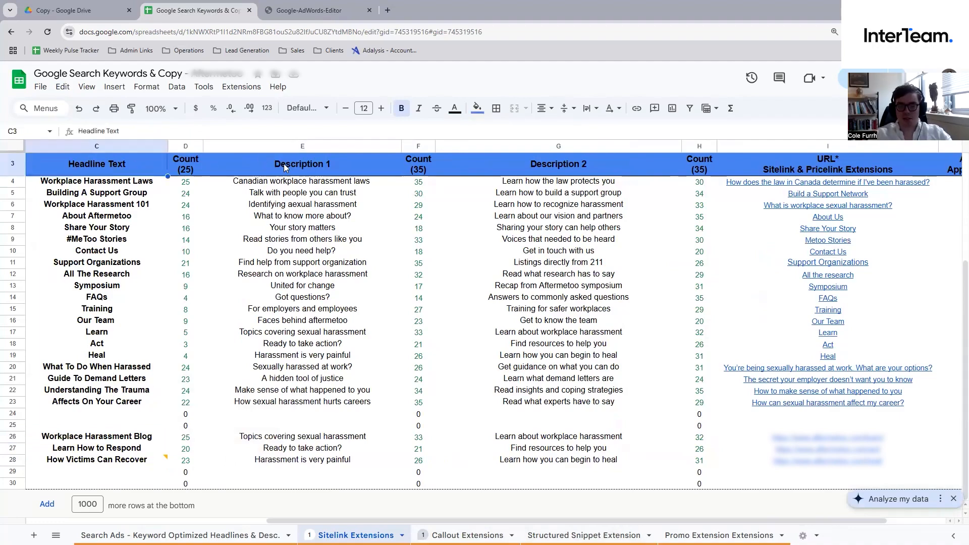
{"action": "left_click", "coordinate": [305, 167]}
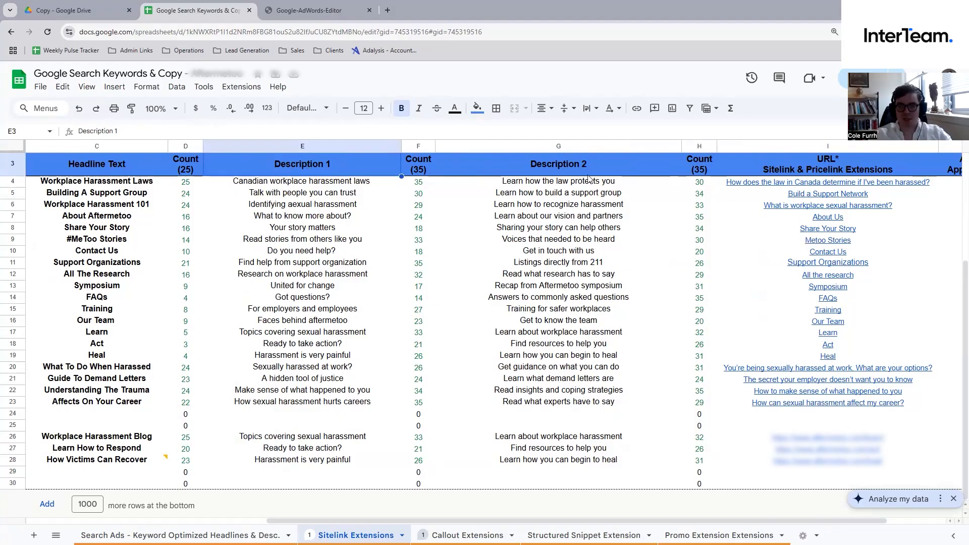
{"action": "left_click", "coordinate": [827, 164]}
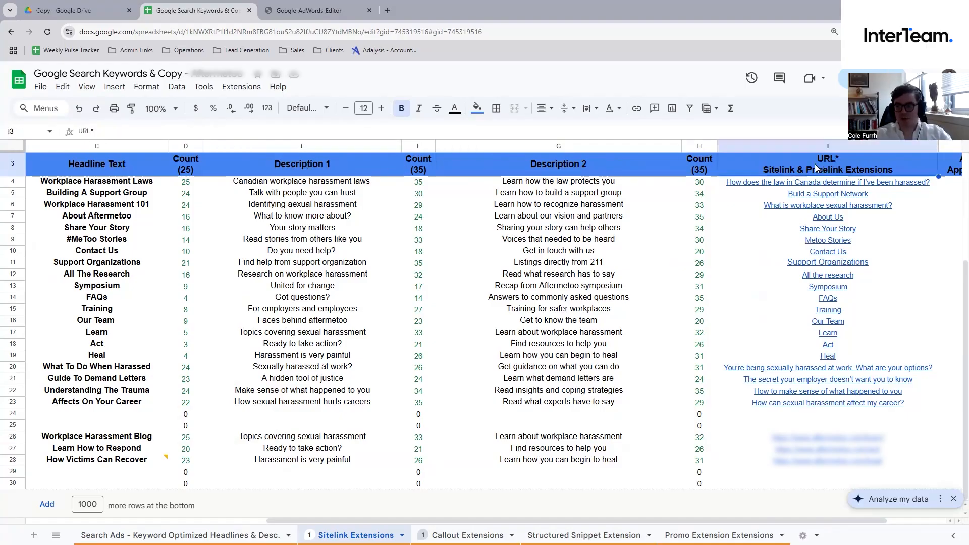
{"action": "left_click", "coordinate": [808, 427]}
{"action": "key", "text": "ctrl+v"}
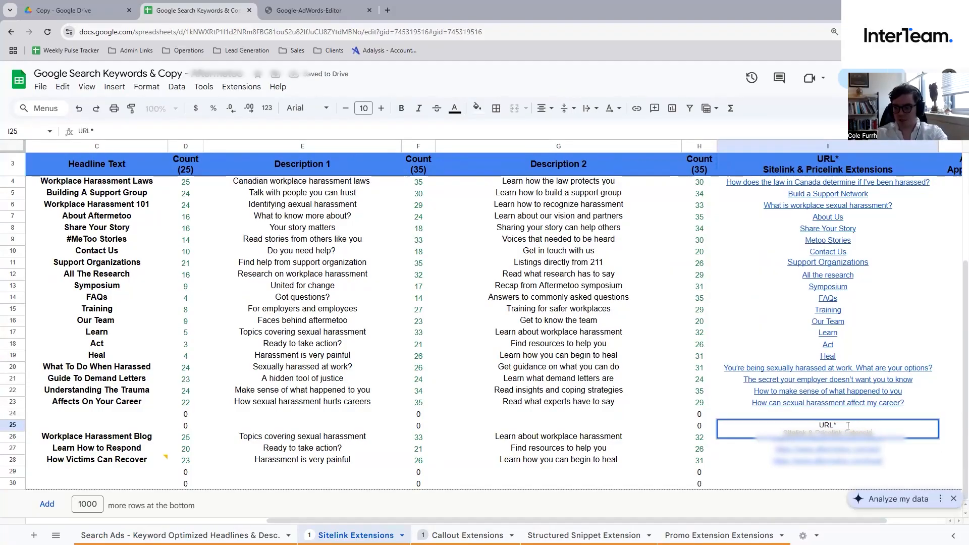
{"action": "type", "text": "Final URL"}
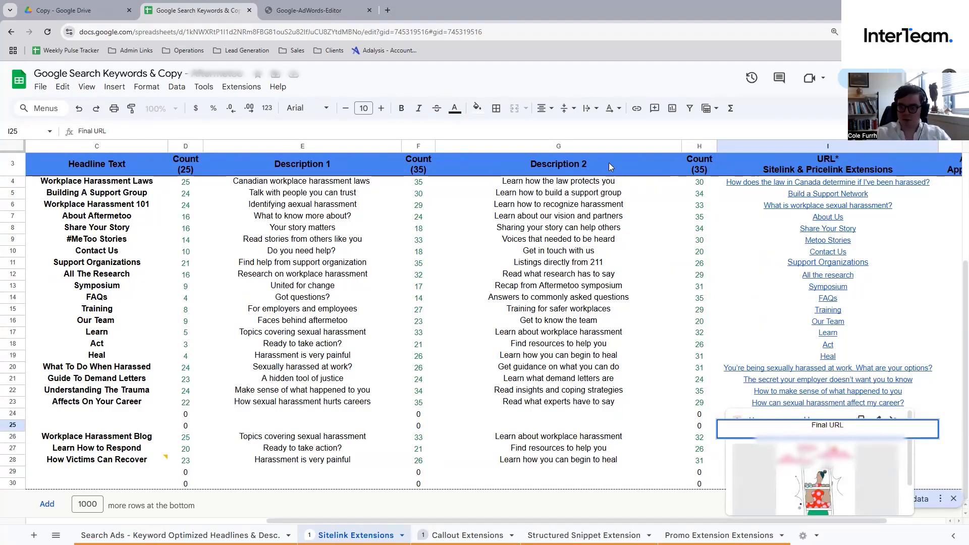
Copy the Description 2, Description 1 and Headline Text headers into row 25 above the matching columns of the three sitelinks
{"action": "left_click", "coordinate": [609, 167]}
{"action": "key", "text": "ctrl+c"}
{"action": "left_click", "coordinate": [558, 425]}
{"action": "key", "text": "ctrl+v"}
{"action": "left_click", "coordinate": [302, 164]}
{"action": "key", "text": "ctrl+c"}
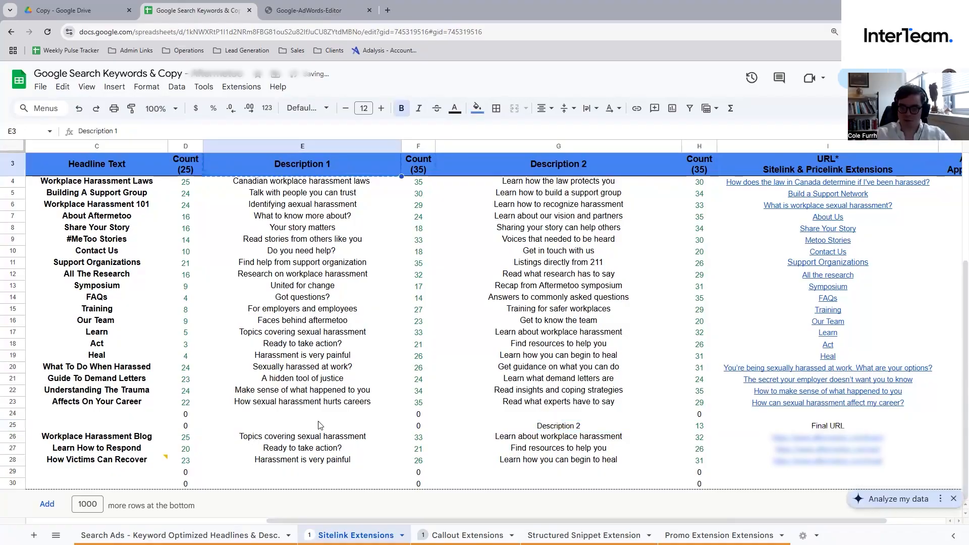
{"action": "left_click", "coordinate": [303, 425]}
{"action": "key", "text": "ctrl+v"}
{"action": "left_click", "coordinate": [130, 174]}
{"action": "key", "text": "ctrl+c"}
{"action": "left_click", "coordinate": [76, 425]}
{"action": "key", "text": "ctrl+v"}
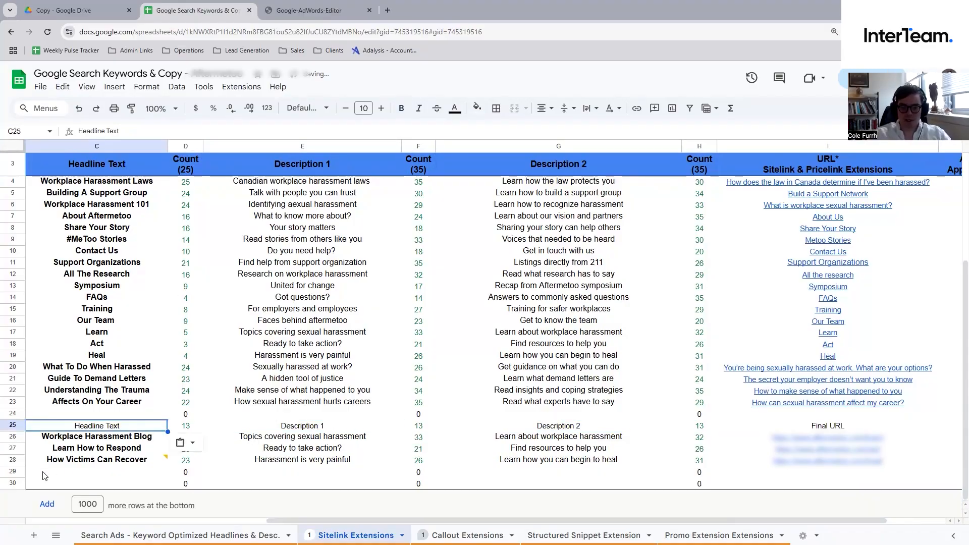
Copy the sitelink block C25:I28 with its headers and switch to the maximized Google Ads Editor account window
{"action": "left_click", "coordinate": [931, 463], "text": "shift"}
{"action": "key", "text": "ctrl+c"}
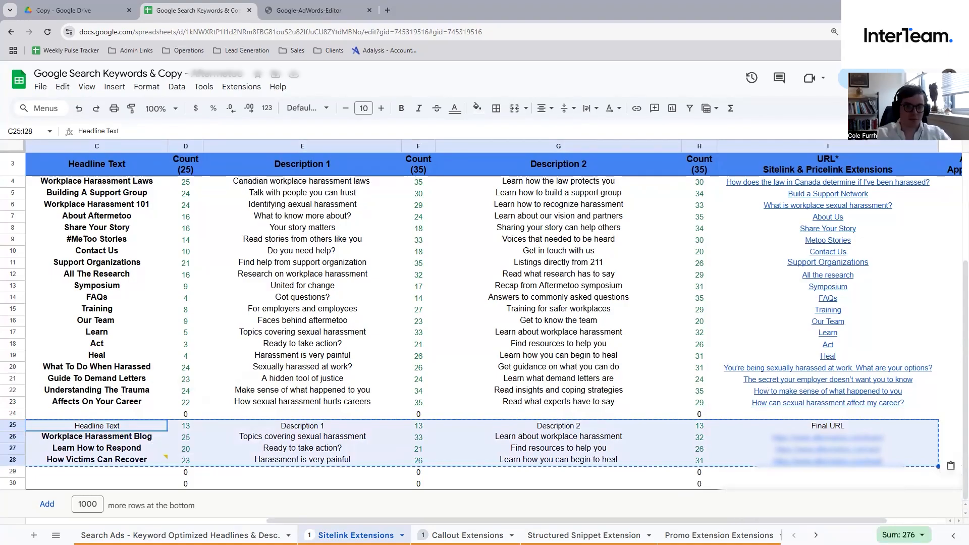
{"action": "key", "text": "alt+Tab"}
{"action": "key", "text": "alt+Tab"}
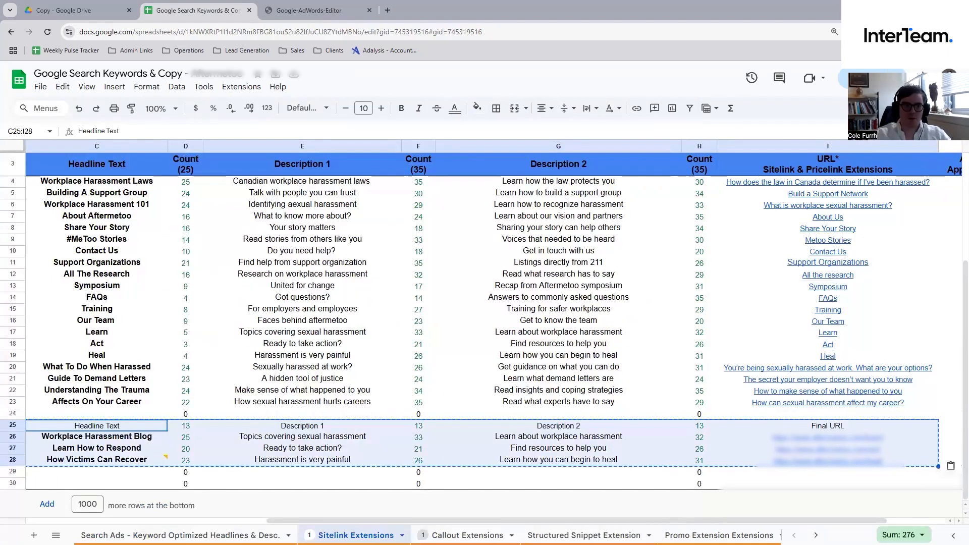
{"action": "key", "text": "alt+Tab"}
{"action": "double_click", "coordinate": [243, 104]}
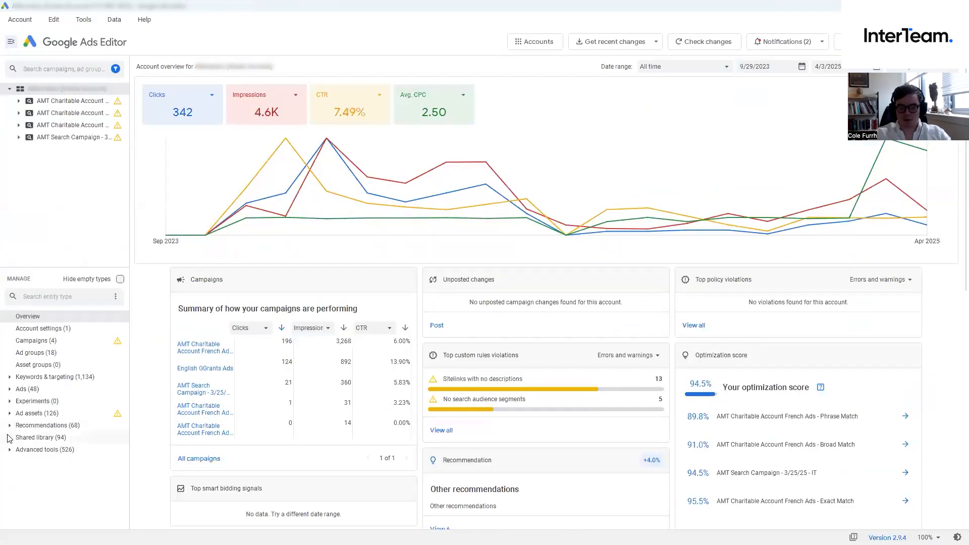
Open the bulk-change dialog for the Sitelinks in the shared asset library
{"action": "left_click", "coordinate": [12, 438]}
{"action": "scroll", "coordinate": [40, 489], "scroll_direction": "down", "scroll_amount": 1}
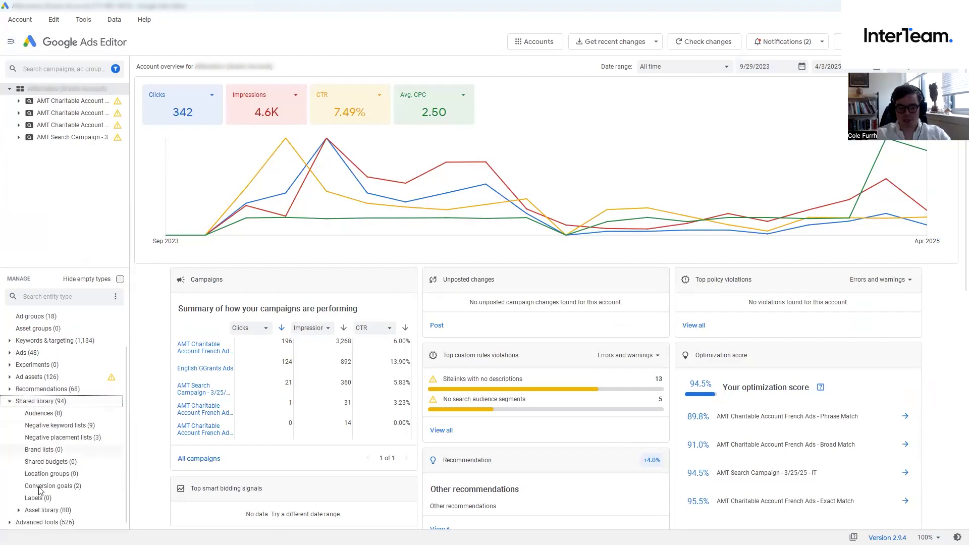
{"action": "left_click", "coordinate": [19, 511]}
{"action": "scroll", "coordinate": [62, 424], "scroll_direction": "down", "scroll_amount": 3}
{"action": "scroll", "coordinate": [62, 423], "scroll_direction": "down", "scroll_amount": 1}
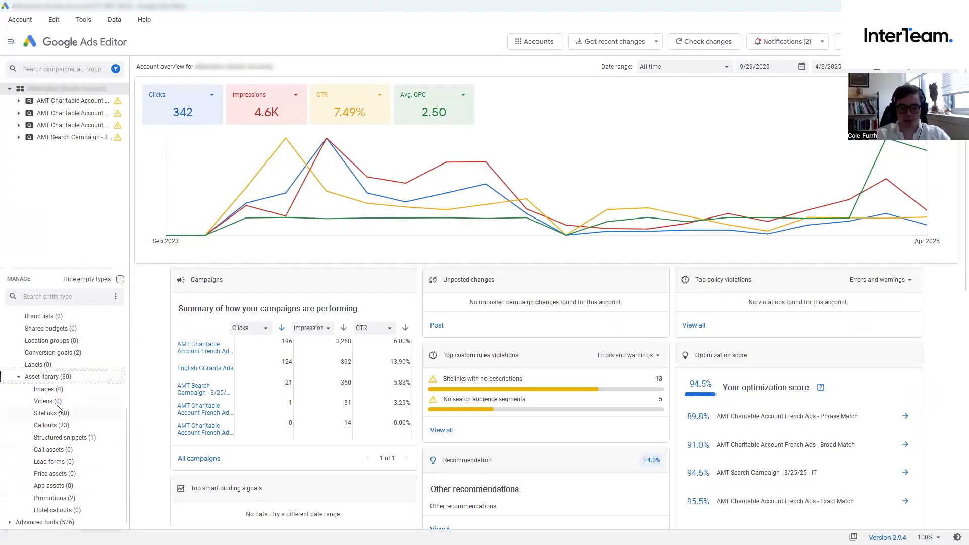
{"action": "left_click", "coordinate": [51, 413]}
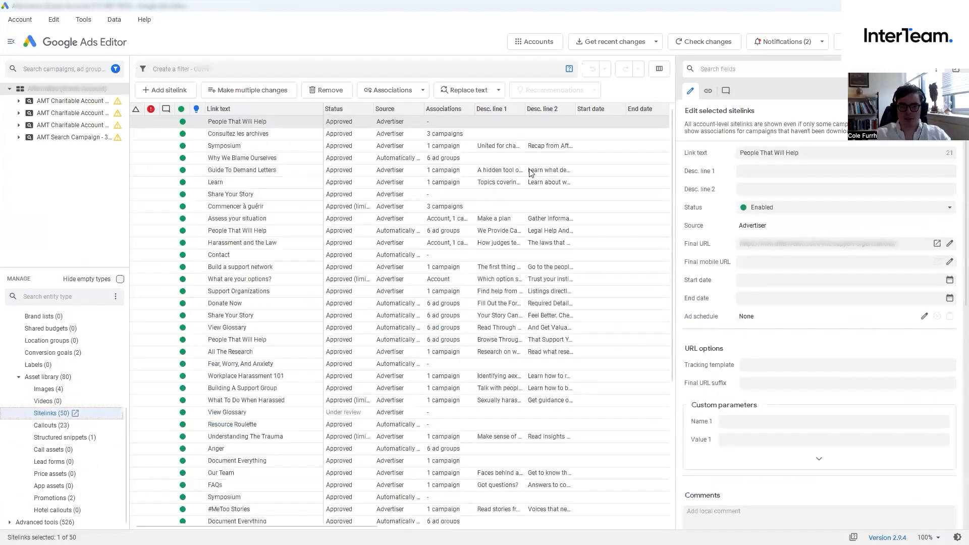
{"action": "left_click", "coordinate": [258, 91]}
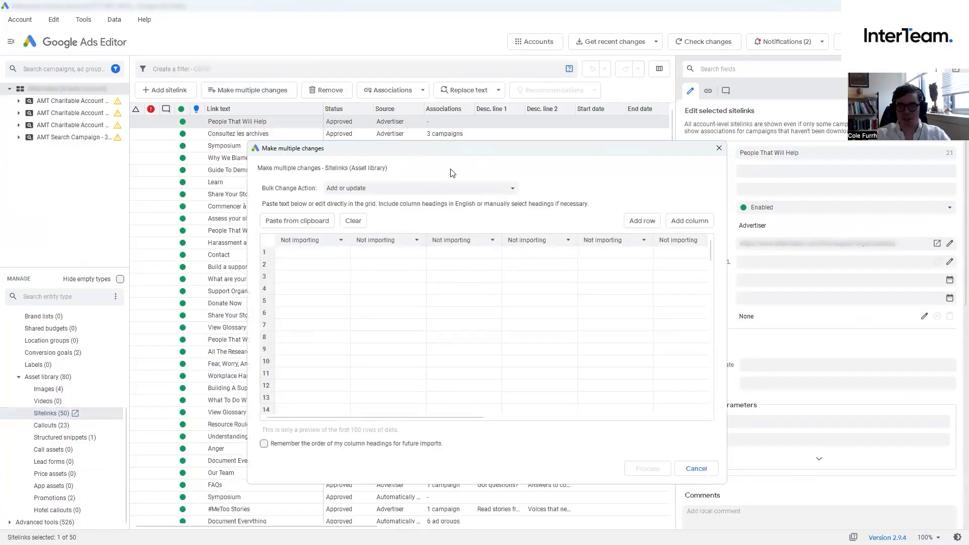
Paste the copied sitelinks into the bulk-change grid, map the first column to Link Text, and process the import
{"action": "key", "text": "ctrl+v"}
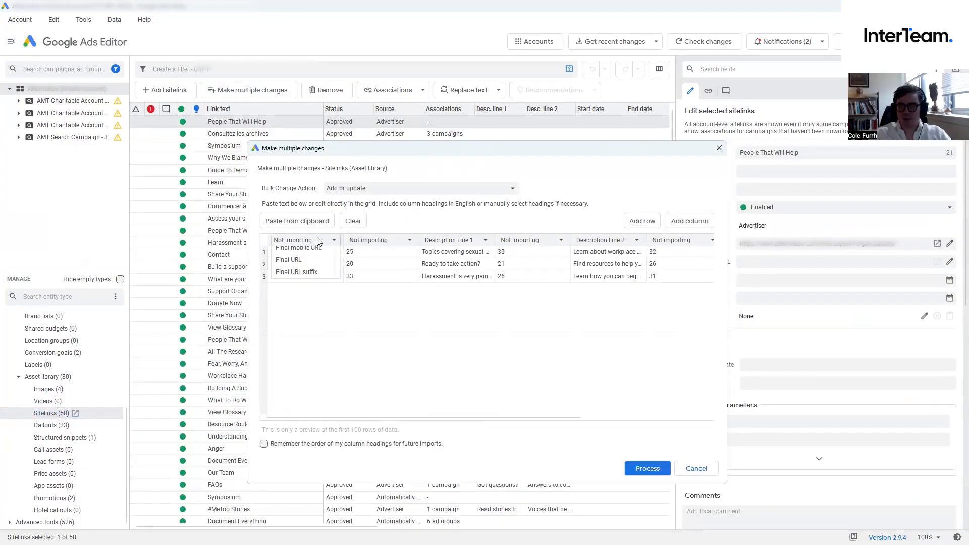
{"action": "left_click", "coordinate": [326, 242]}
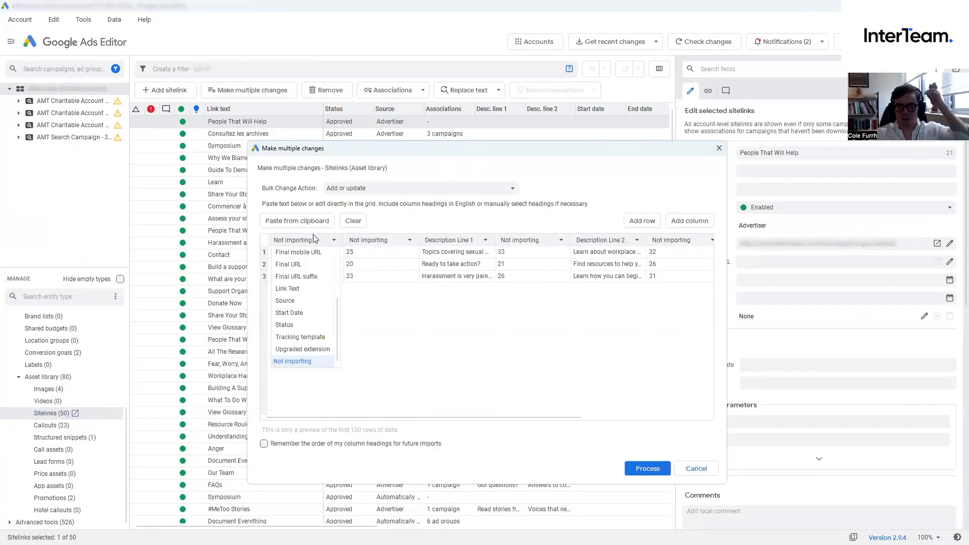
{"action": "left_click", "coordinate": [295, 289]}
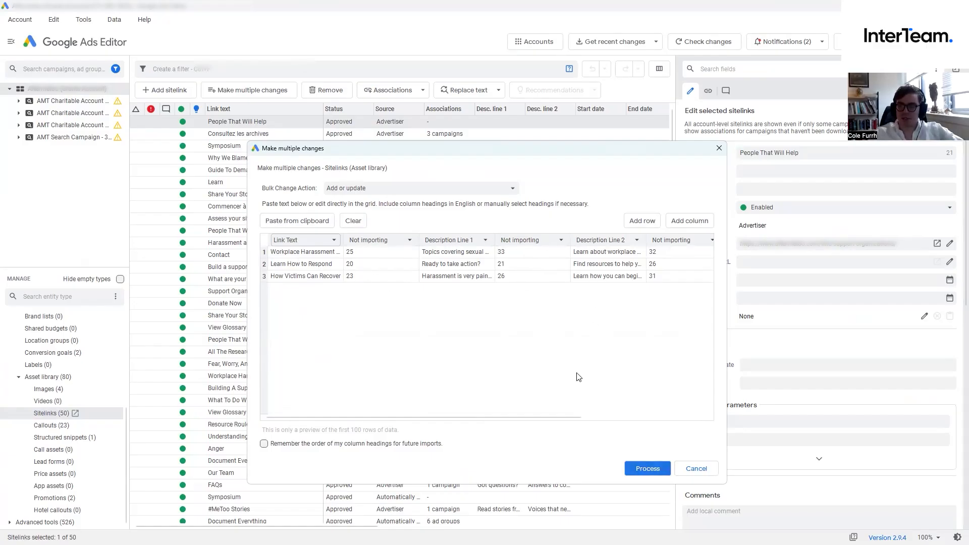
{"action": "left_click_drag", "start_coordinate": [534, 418], "coordinate": [661, 418]}
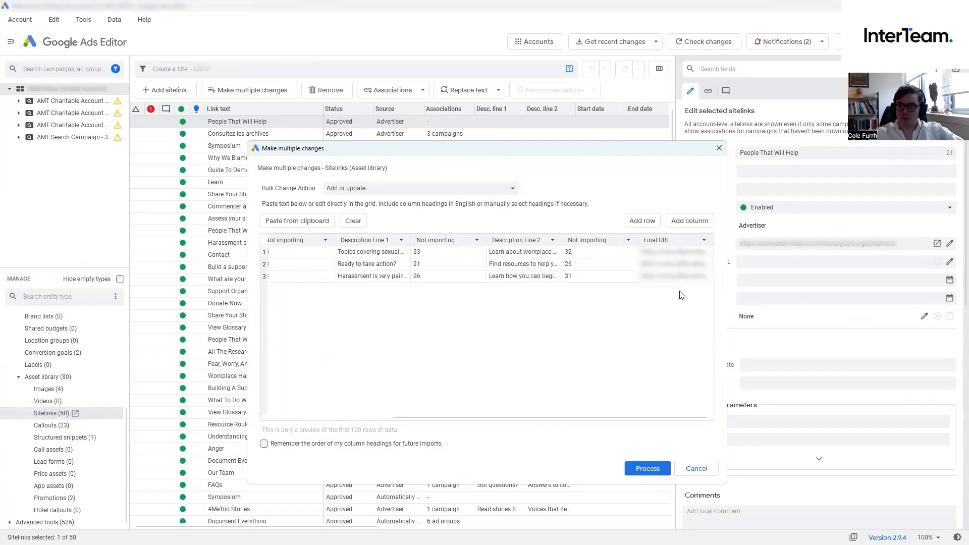
{"action": "left_click", "coordinate": [646, 467]}
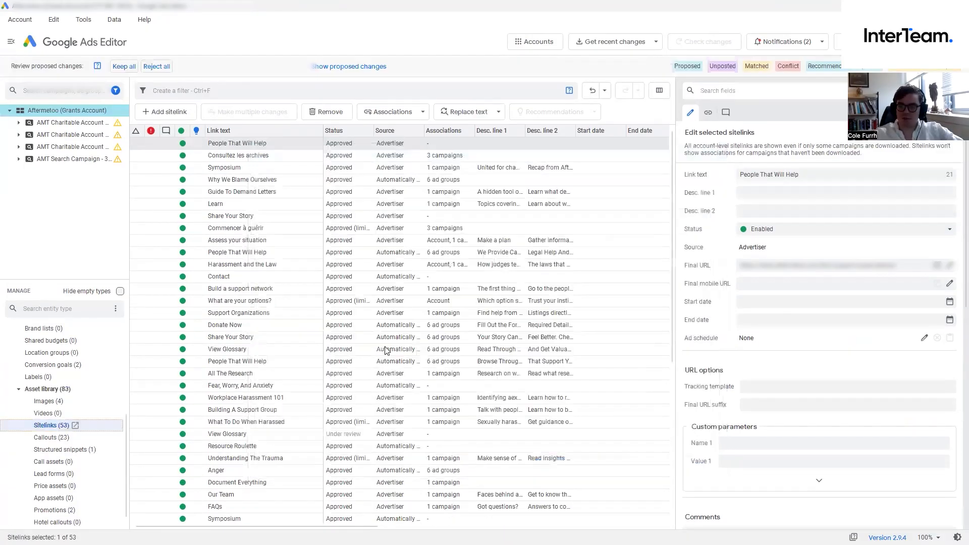
Select the imported Workplace Harassment Blog, Learn How to Respond and How Victims Can Recover sitelinks in the asset library list
{"action": "scroll", "coordinate": [375, 328], "scroll_direction": "down", "scroll_amount": 7}
{"action": "left_click", "coordinate": [149, 494]}
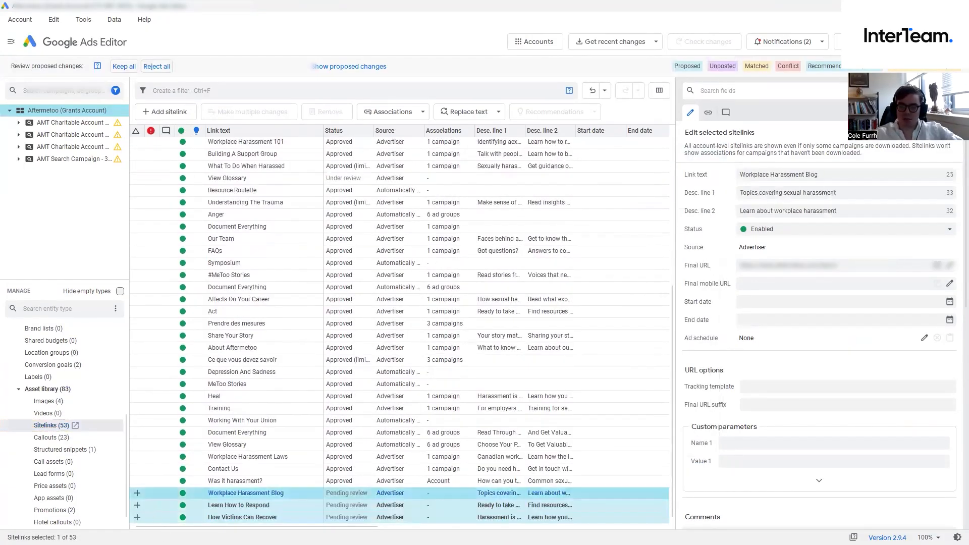
{"action": "left_click", "coordinate": [161, 518], "text": "shift"}
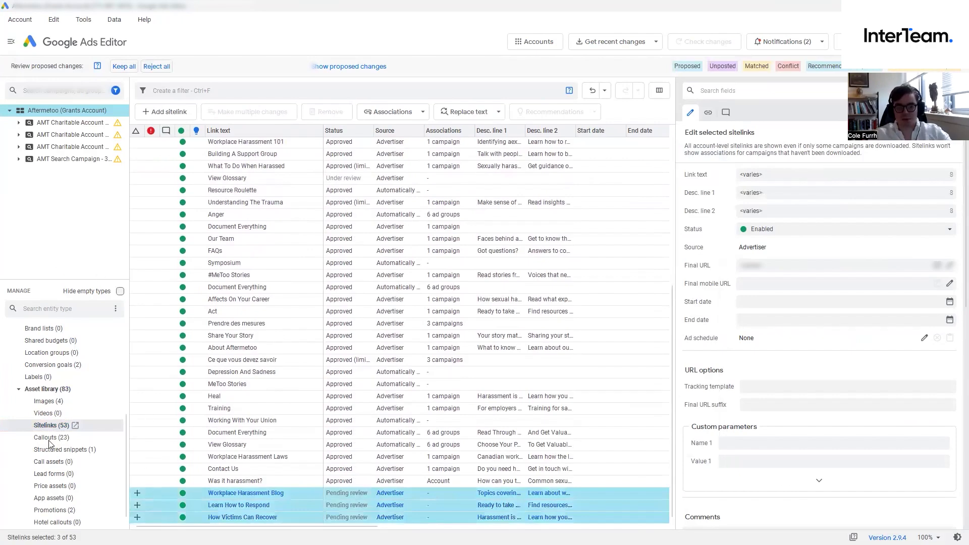
Keep the proposed sitelink changes and open the Sitelinks list under Ad assets
{"action": "left_click", "coordinate": [19, 390]}
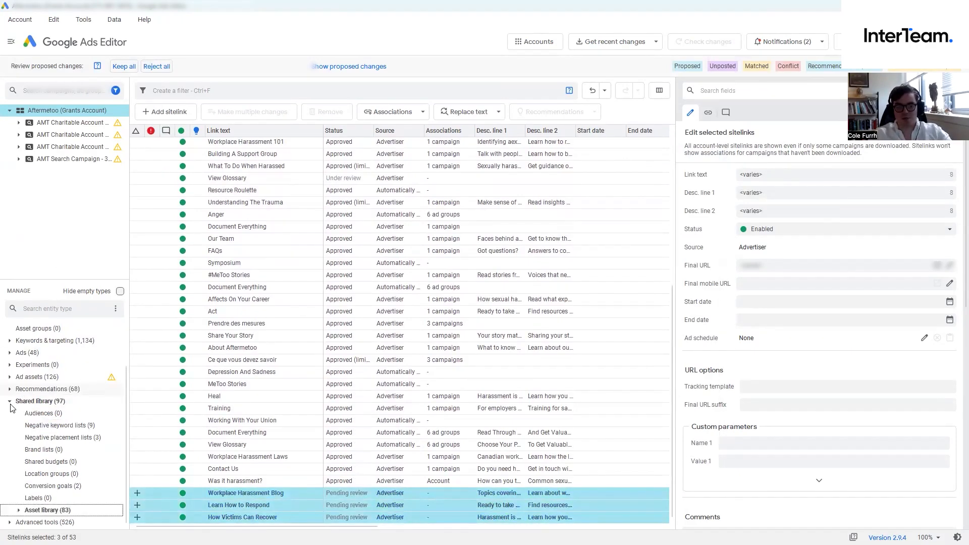
{"action": "left_click", "coordinate": [9, 402]}
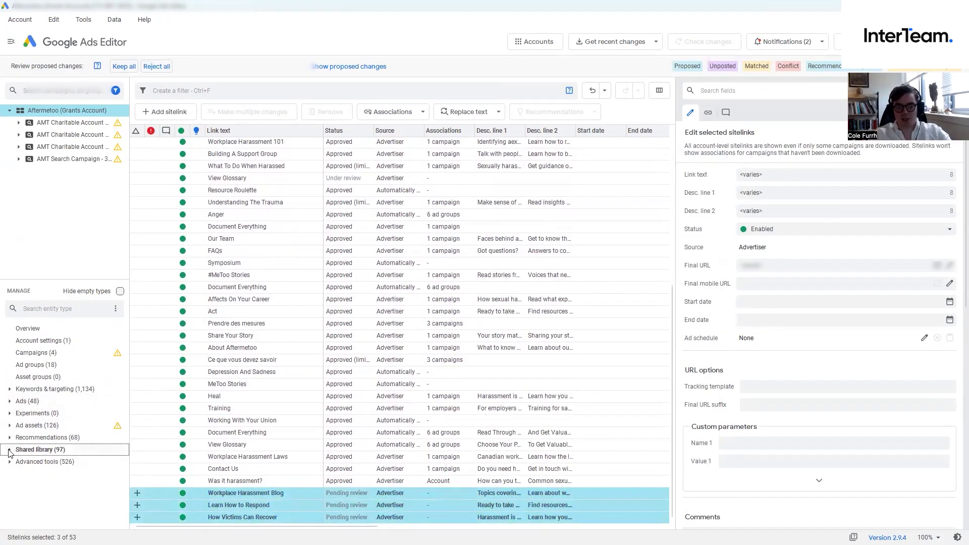
{"action": "left_click", "coordinate": [9, 450]}
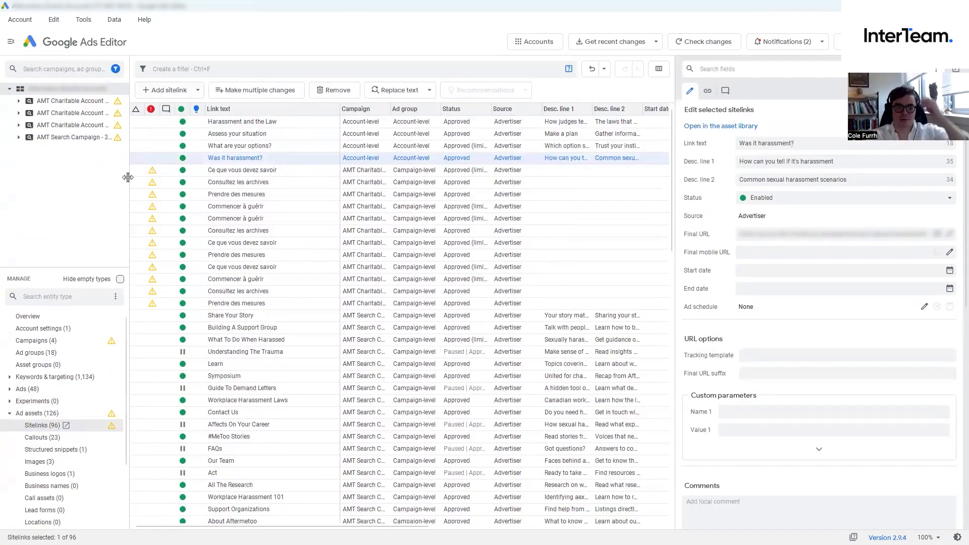
{"action": "scroll", "coordinate": [88, 423], "scroll_direction": "down", "scroll_amount": 5}
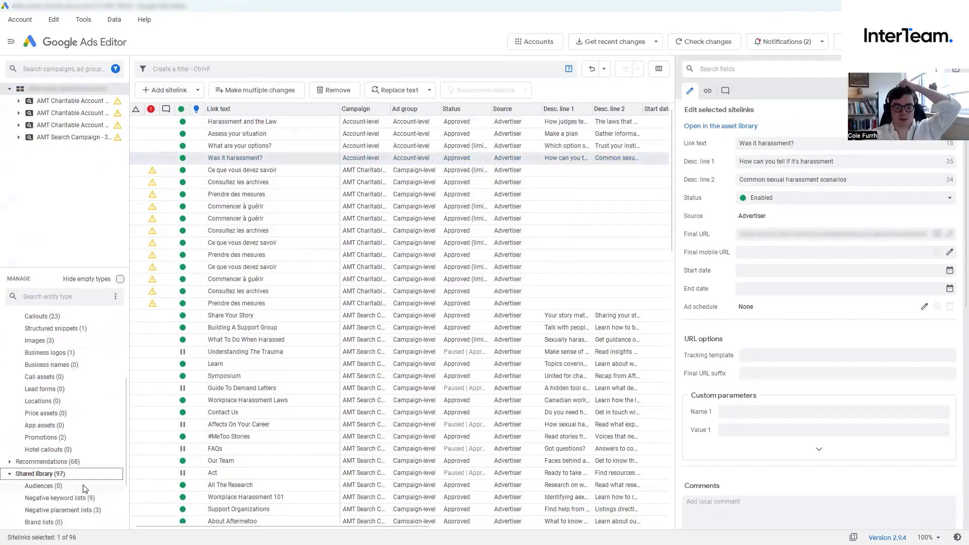
{"action": "left_click", "coordinate": [66, 511]}
{"action": "scroll", "coordinate": [63, 434], "scroll_direction": "up", "scroll_amount": 5}
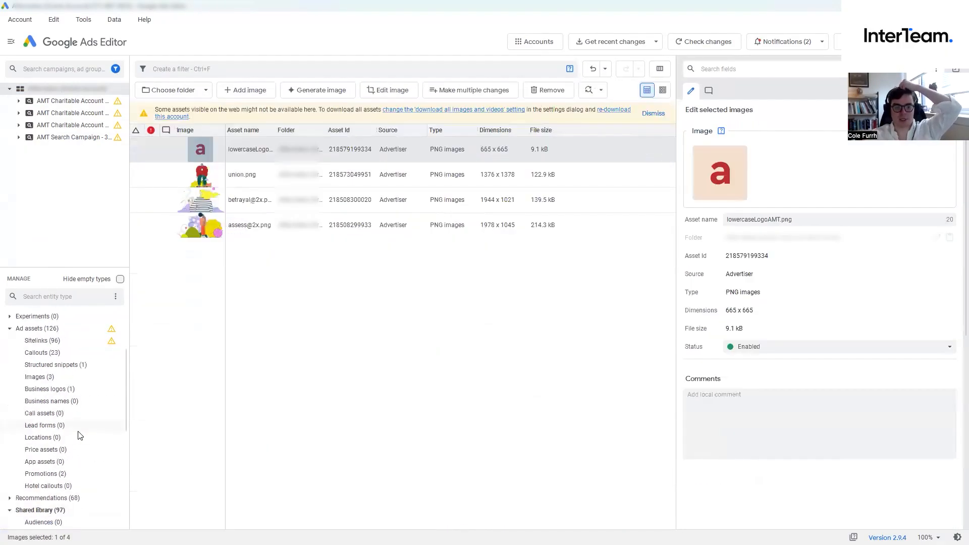
{"action": "left_click", "coordinate": [60, 423]}
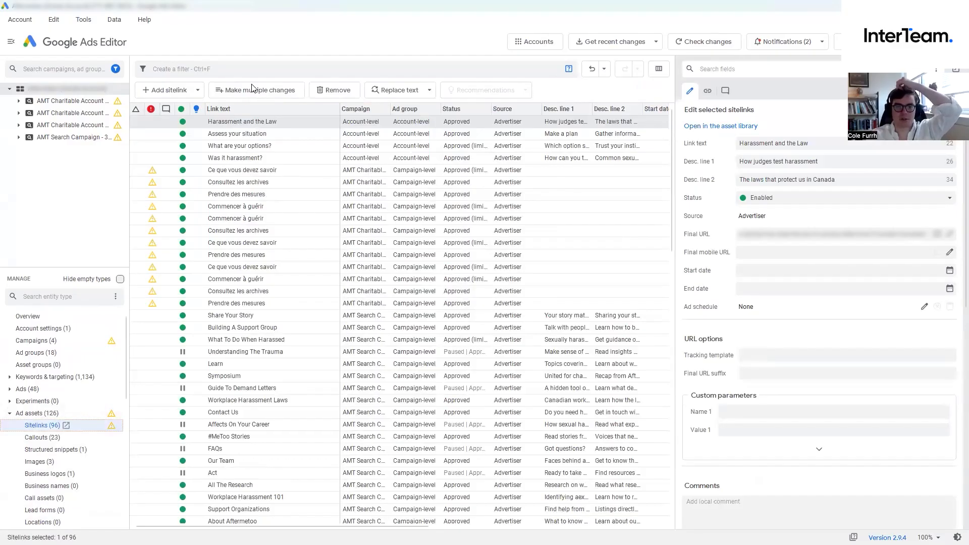
Add all sitelinks from the asset library selection list as account-level sitelinks
{"action": "left_click", "coordinate": [189, 91]}
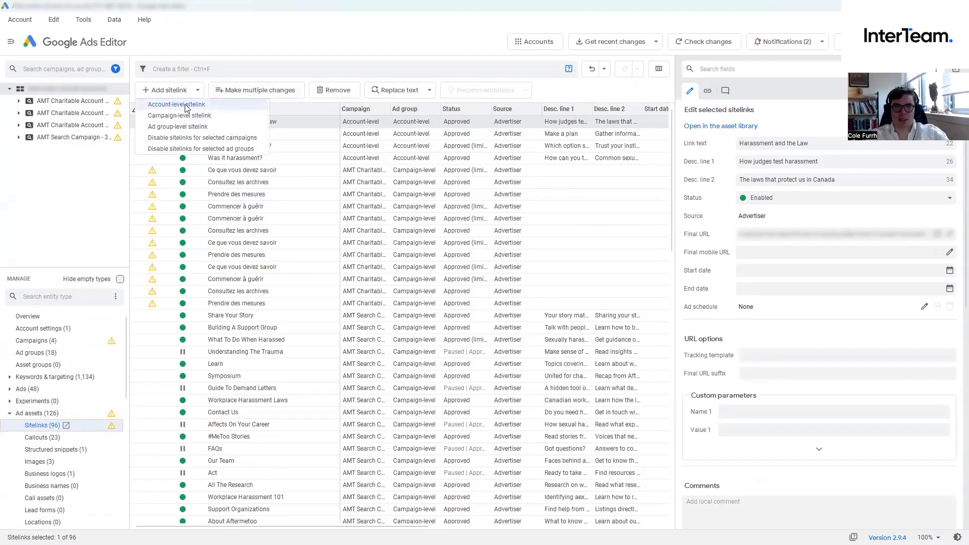
{"action": "left_click", "coordinate": [185, 105]}
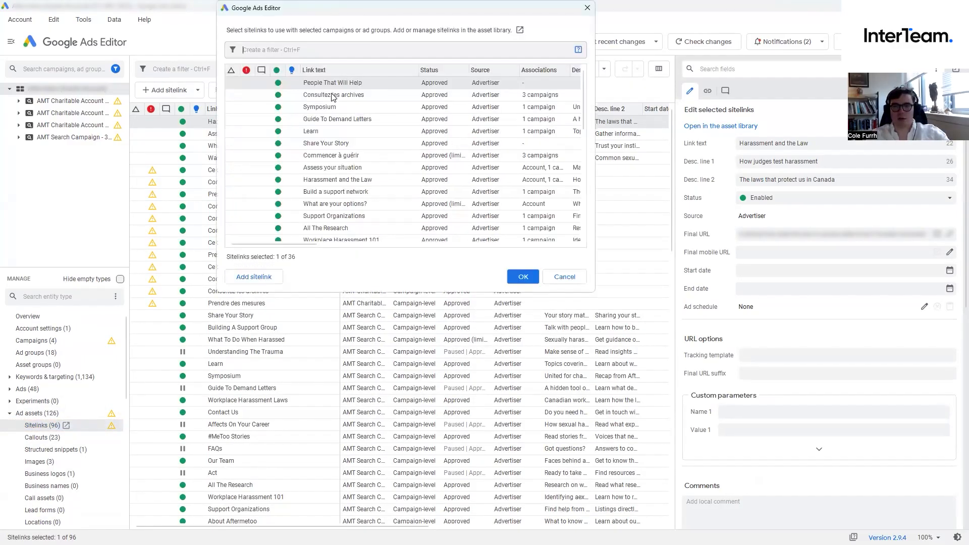
{"action": "scroll", "coordinate": [504, 166], "scroll_direction": "down", "scroll_amount": 8}
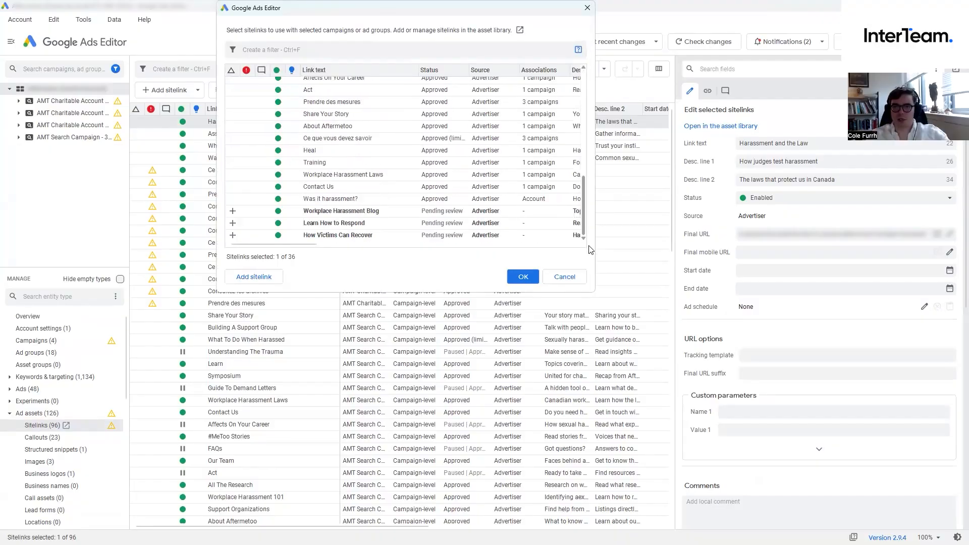
{"action": "key", "text": "ctrl+a"}
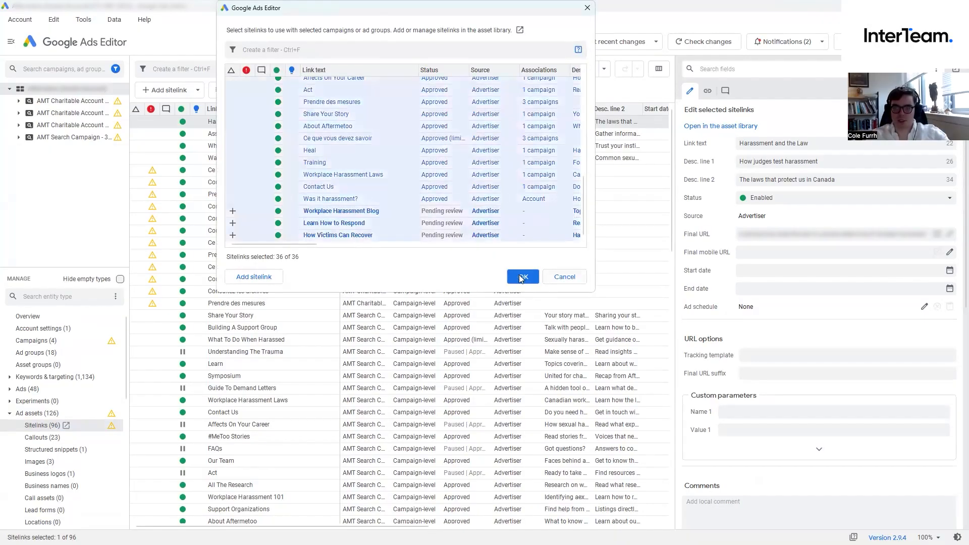
{"action": "left_click", "coordinate": [520, 275]}
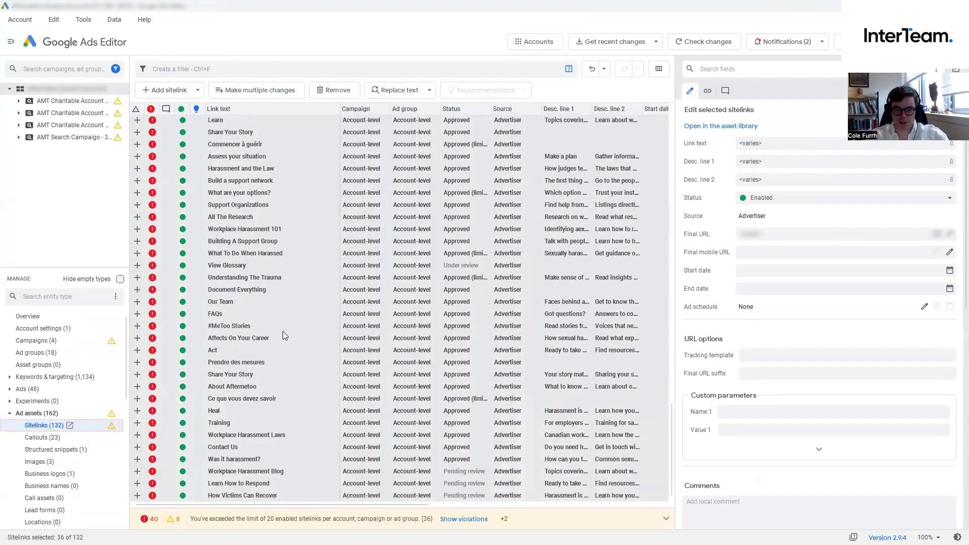
Pause the newly added account-level sitelinks and reactivate only Workplace Harassment Blog, Learn How to Respond and How Victims Can Recover
{"action": "scroll", "coordinate": [275, 303], "scroll_direction": "up", "scroll_amount": 5}
{"action": "scroll", "coordinate": [273, 303], "scroll_direction": "down", "scroll_amount": 5}
{"action": "right_click", "coordinate": [282, 293]}
{"action": "left_click", "coordinate": [311, 344]}
{"action": "right_click", "coordinate": [275, 512]}
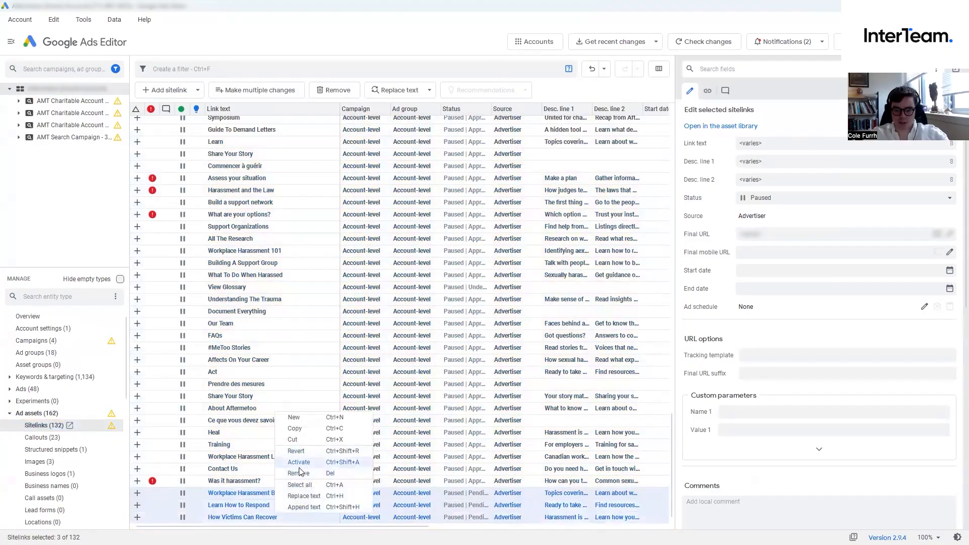
{"action": "left_click", "coordinate": [300, 464]}
Remove the added duplicates of Was it harassment?, What are your options?, Harassment and the Law, and Assess your situation
{"action": "left_click", "coordinate": [230, 481]}
{"action": "left_click", "coordinate": [164, 214], "text": "ctrl"}
{"action": "left_click", "coordinate": [160, 190], "text": "ctrl"}
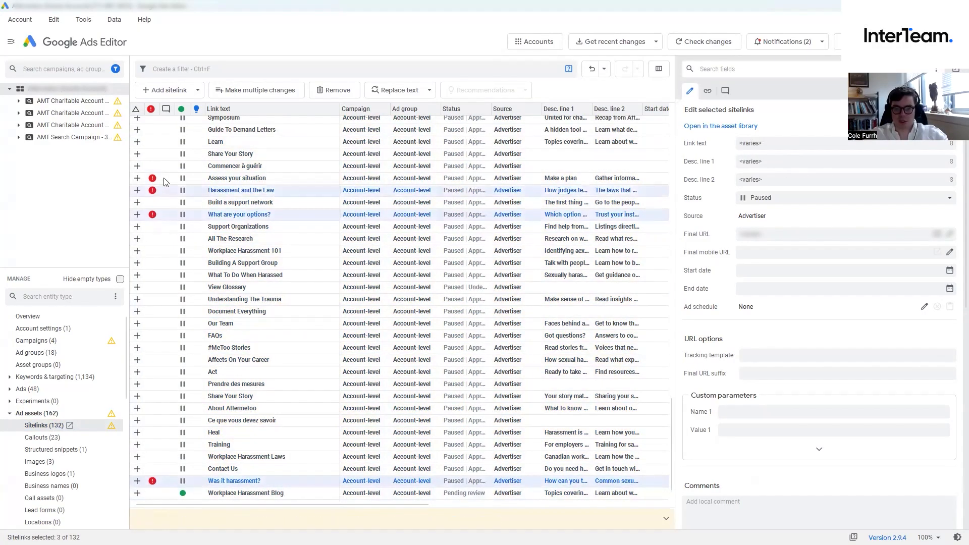
{"action": "left_click", "coordinate": [164, 179], "text": "ctrl"}
{"action": "scroll", "coordinate": [166, 183], "scroll_direction": "up", "scroll_amount": 3}
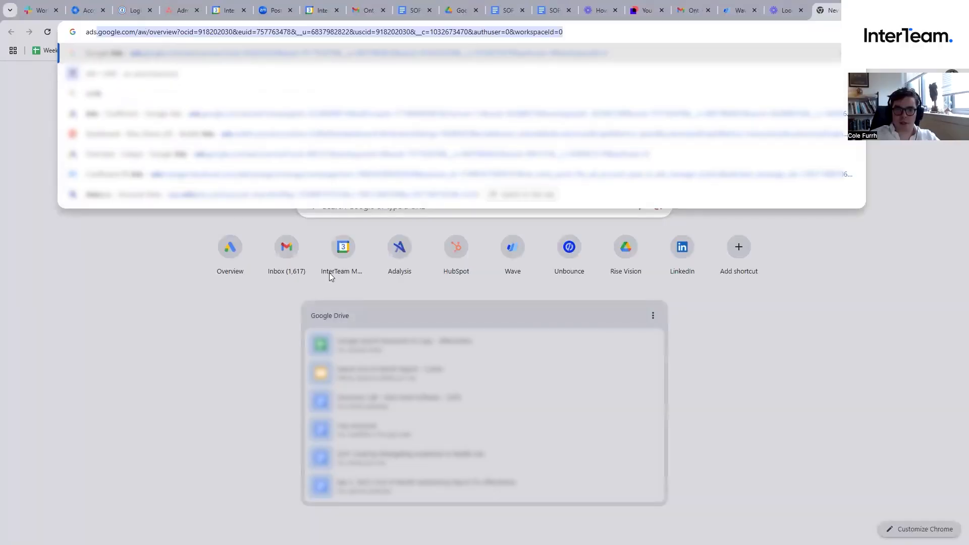
Switch to Google Ads in the browser and open a new sitelink form from the account's Assets page
{"action": "key", "text": "Return"}
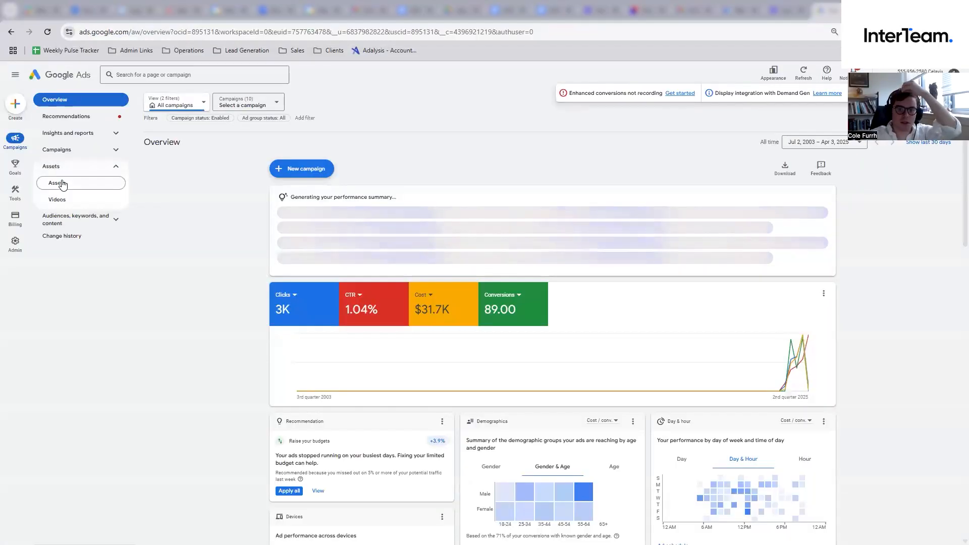
{"action": "left_click", "coordinate": [60, 184]}
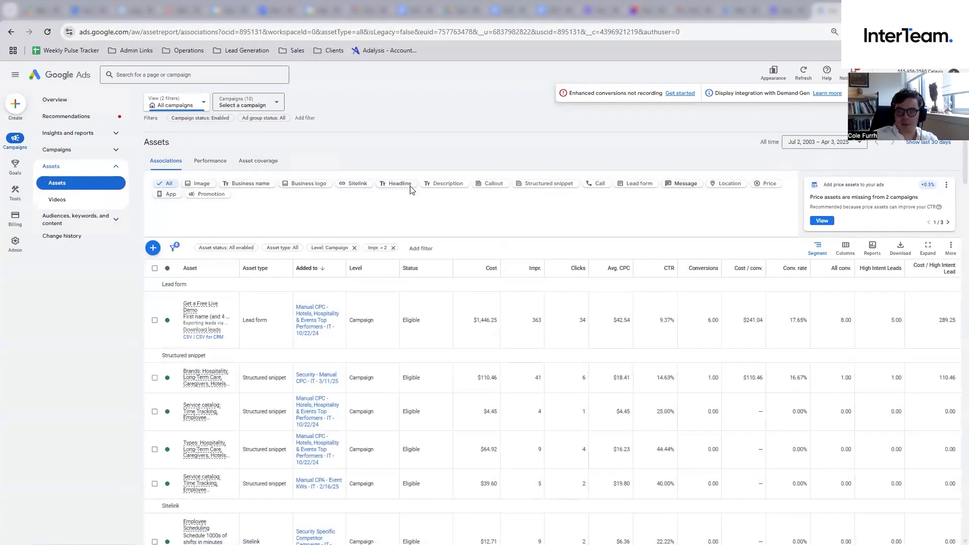
{"action": "left_click", "coordinate": [354, 184]}
{"action": "left_click", "coordinate": [153, 247]}
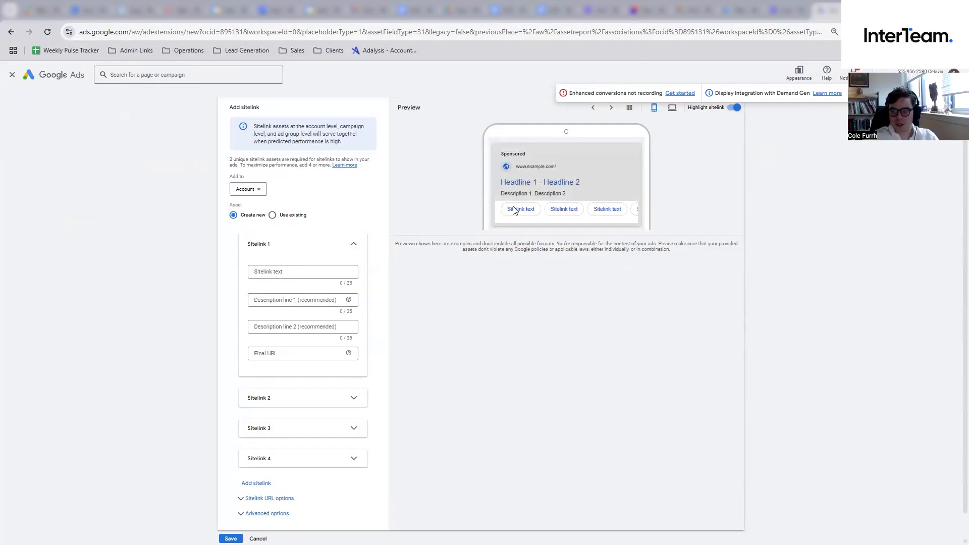
Show the desktop ad preview in the new sitelink form and page through its sitelink layouts
{"action": "left_click", "coordinate": [672, 107]}
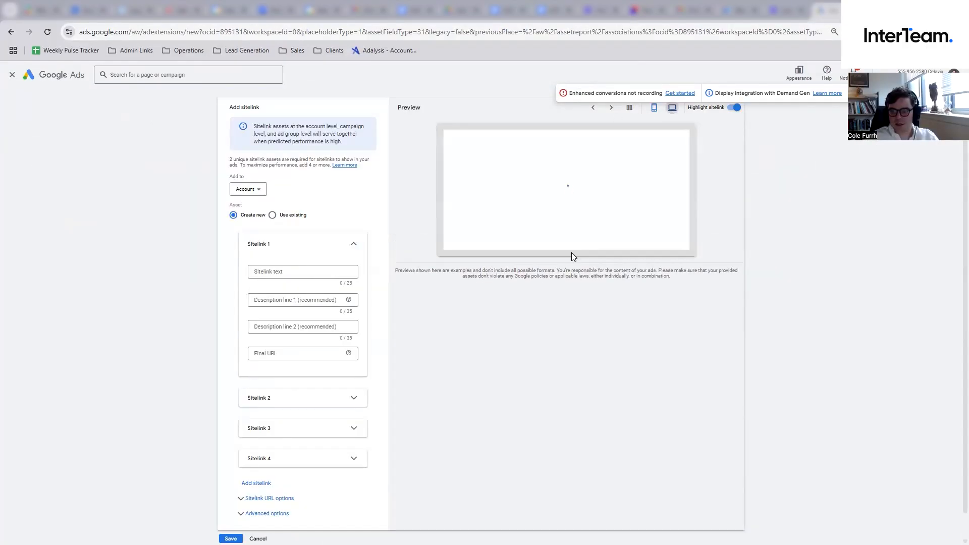
{"action": "left_click", "coordinate": [610, 110]}
{"action": "left_click", "coordinate": [611, 110]}
{"action": "left_click", "coordinate": [610, 109]}
{"action": "left_click", "coordinate": [610, 109]}
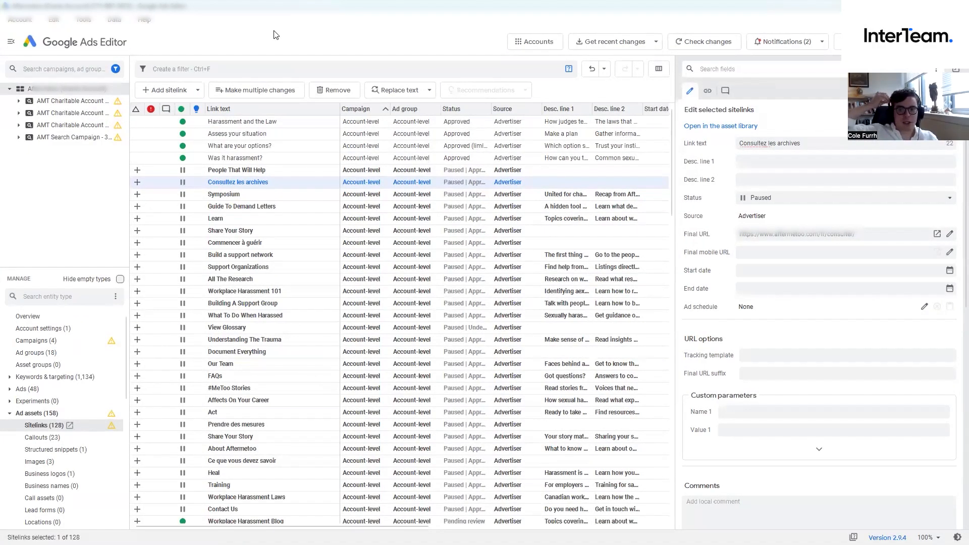
Return to Google Ads Editor and pause the existing Harassment and the Law, Assess your situation, What are your options? and Was it harassment? account-level sitelinks
{"action": "left_click", "coordinate": [205, 123]}
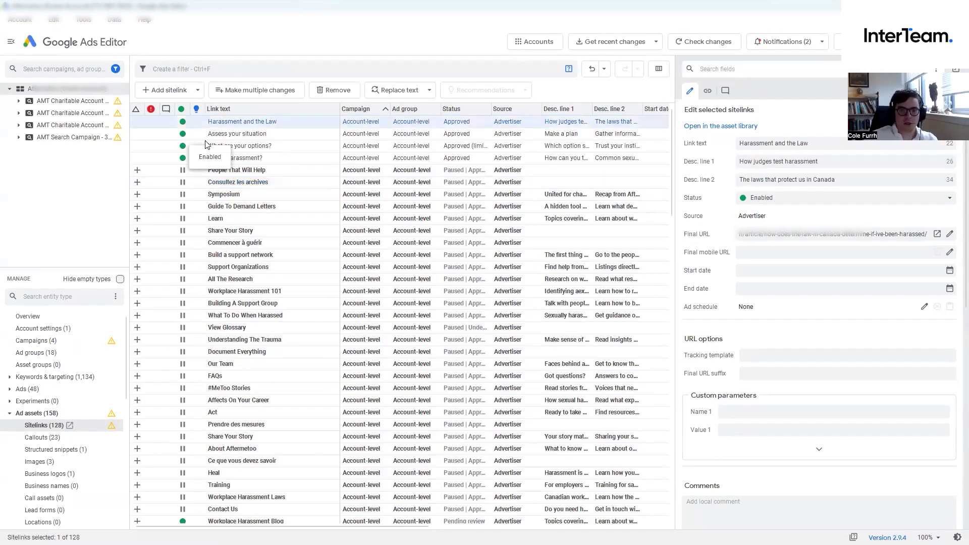
{"action": "left_click", "coordinate": [252, 158], "text": "shift"}
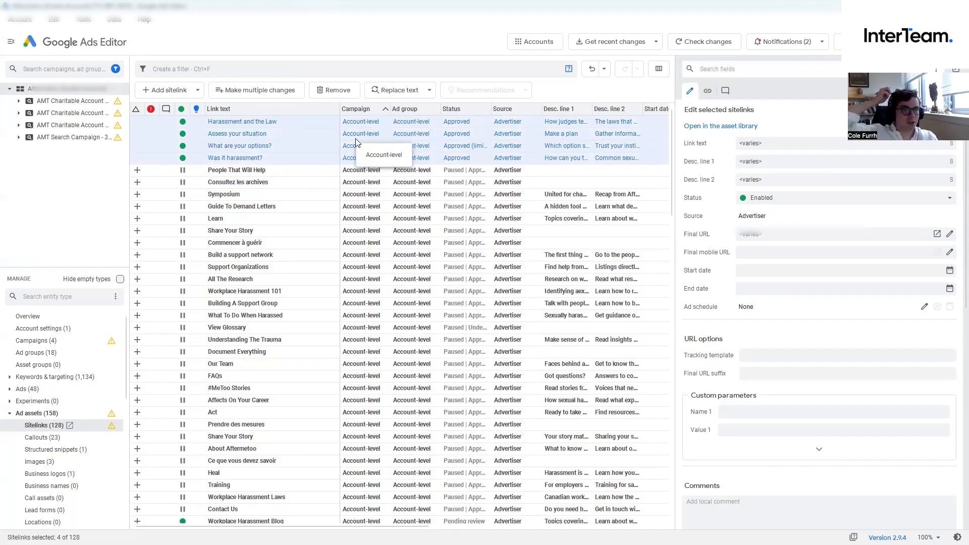
{"action": "right_click", "coordinate": [243, 159]}
{"action": "left_click", "coordinate": [284, 199]}
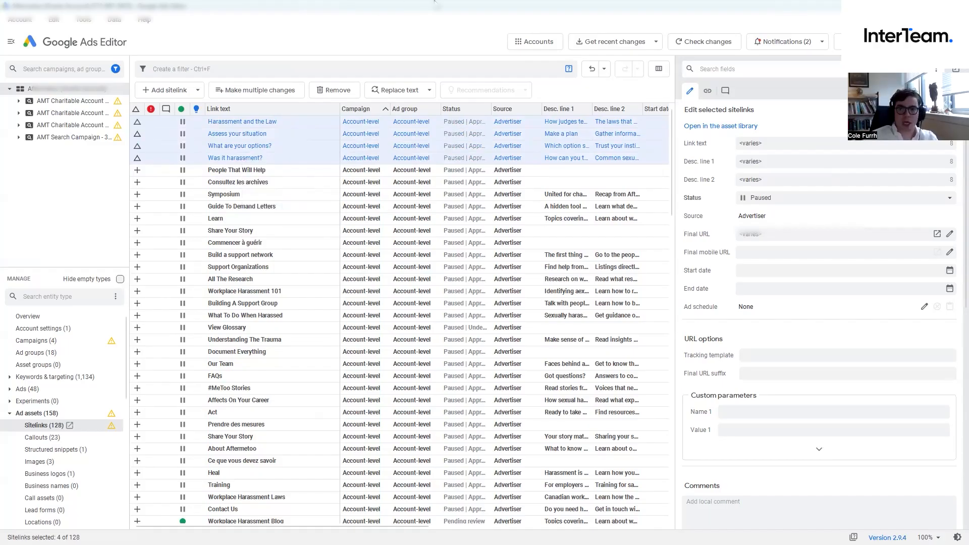
Switch to Google Ads in the browser and filter the sitelink assets to Account level with asset status All
{"action": "left_click_drag", "start_coordinate": [426, 6], "coordinate": [177, 299]}
{"action": "left_click", "coordinate": [130, 131]}
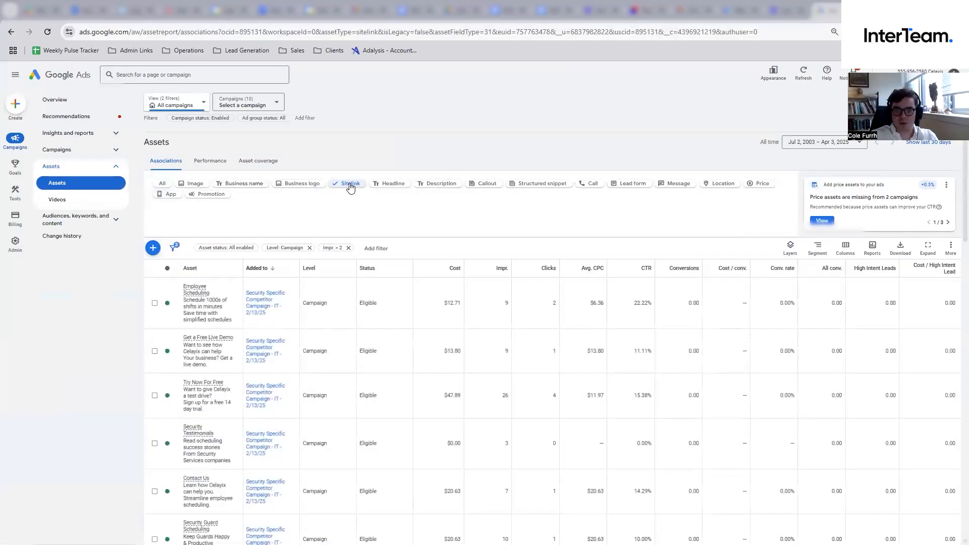
{"action": "left_click", "coordinate": [293, 248]}
{"action": "left_click", "coordinate": [277, 313]}
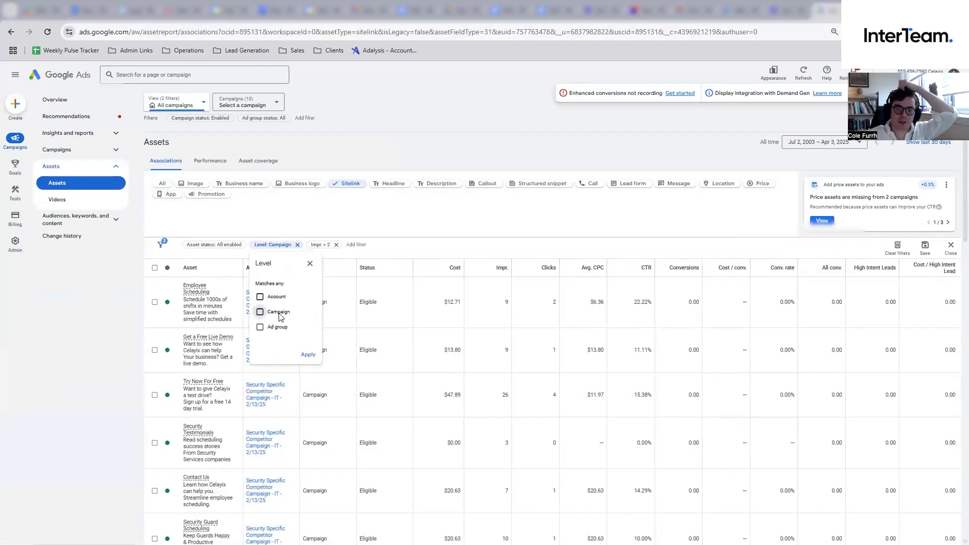
{"action": "left_click", "coordinate": [276, 297]}
{"action": "left_click", "coordinate": [305, 355]}
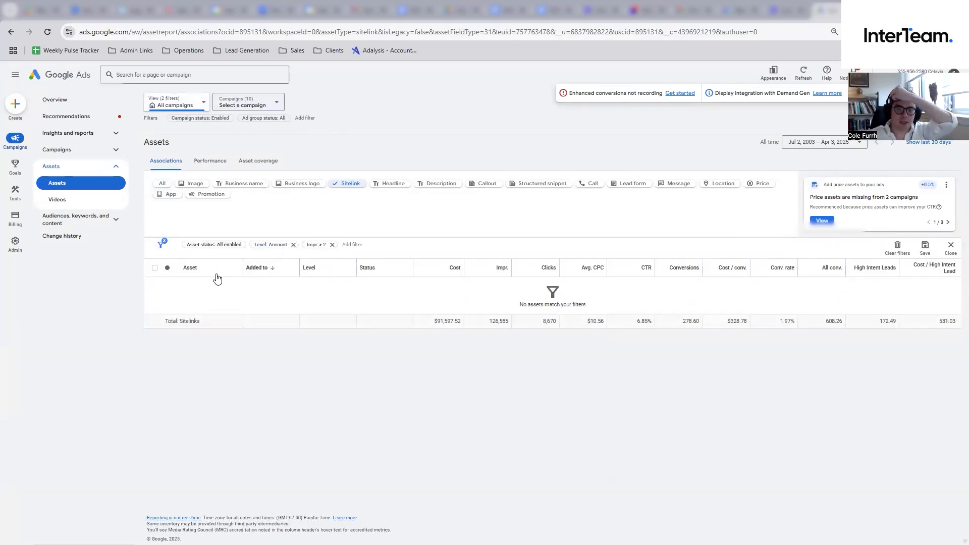
{"action": "left_click", "coordinate": [212, 245]}
{"action": "left_click", "coordinate": [210, 284]}
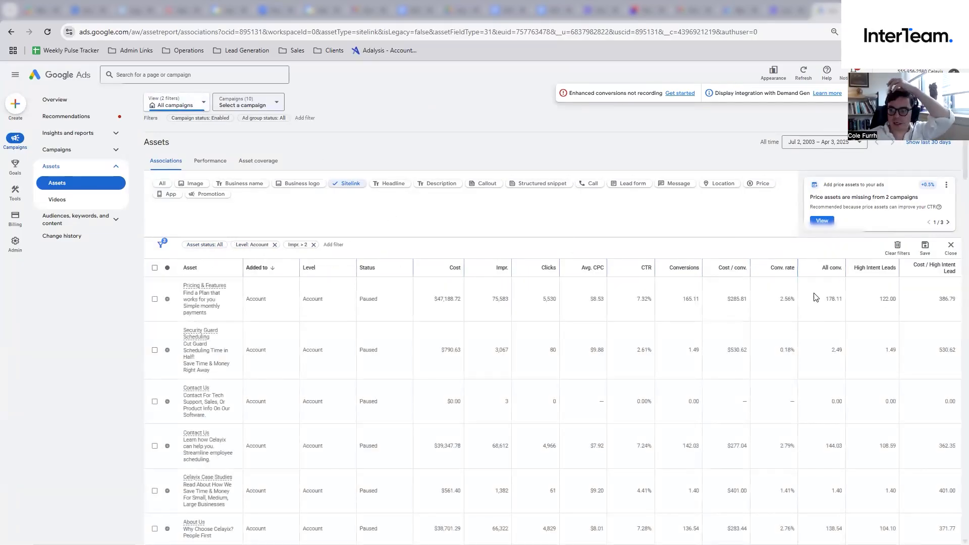
Sort the sitelinks by Cost / High Intent Lead, highest first, and examine the lead cost and impressions of Get A Free Live Demo
{"action": "left_click", "coordinate": [932, 273]}
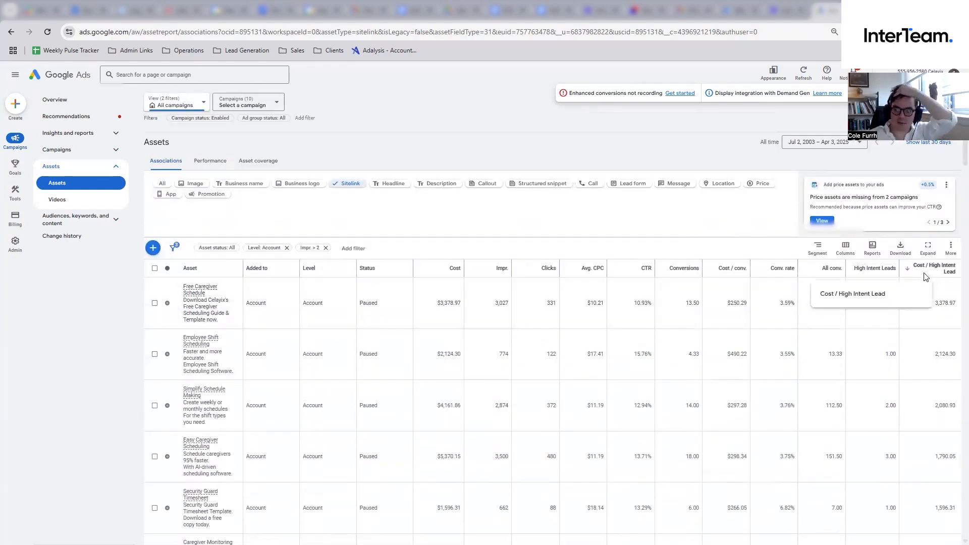
{"action": "scroll", "coordinate": [936, 281], "scroll_direction": "down", "scroll_amount": 10}
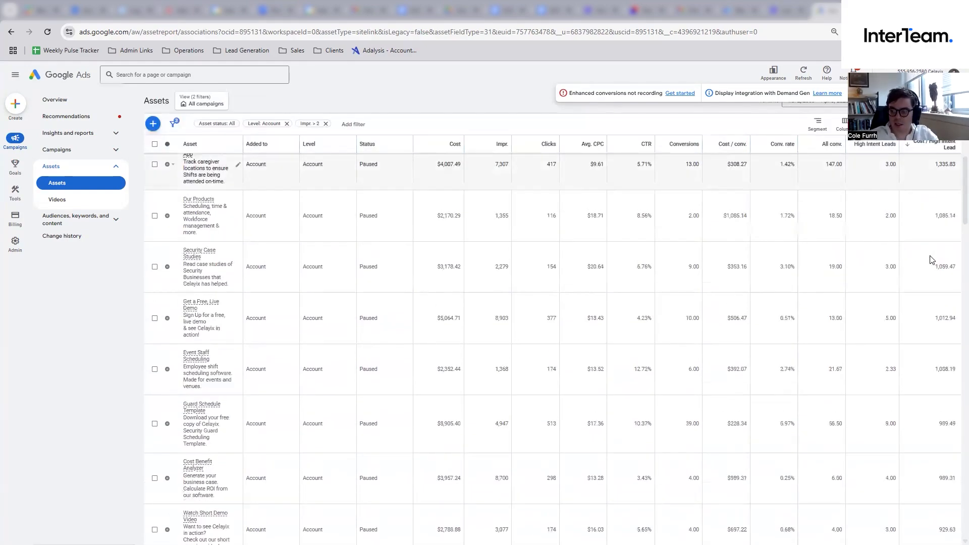
{"action": "scroll", "coordinate": [954, 388], "scroll_direction": "down", "scroll_amount": 10}
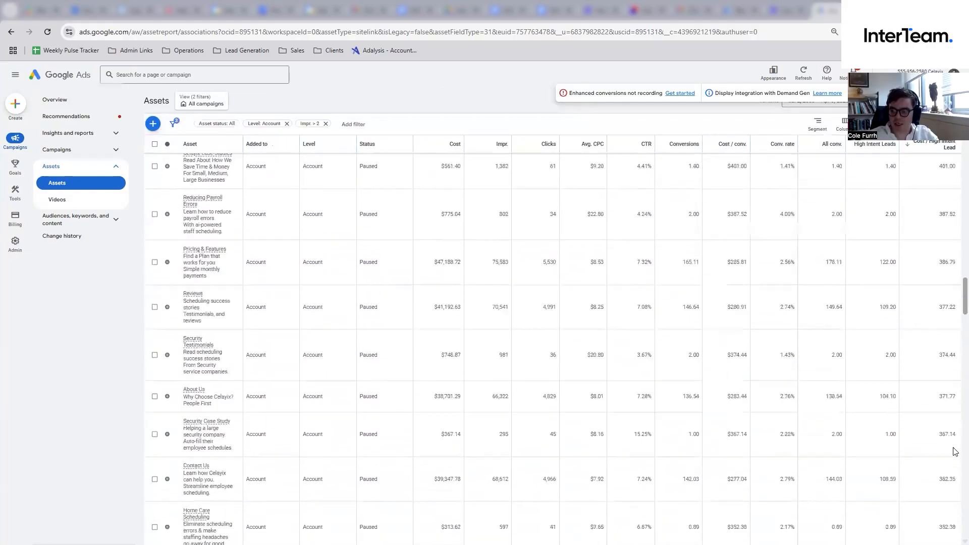
{"action": "scroll", "coordinate": [953, 424], "scroll_direction": "up", "scroll_amount": 10}
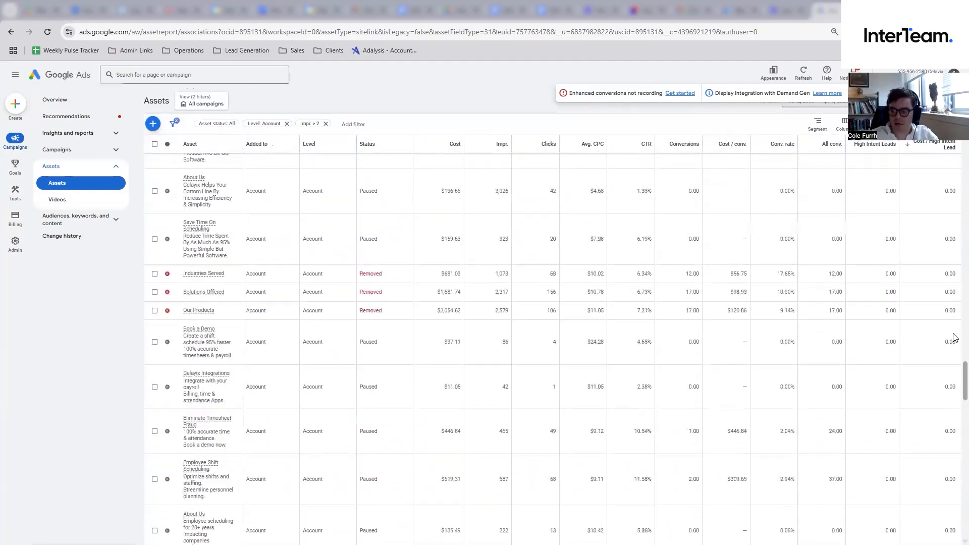
{"action": "scroll", "coordinate": [952, 411], "scroll_direction": "down", "scroll_amount": 3}
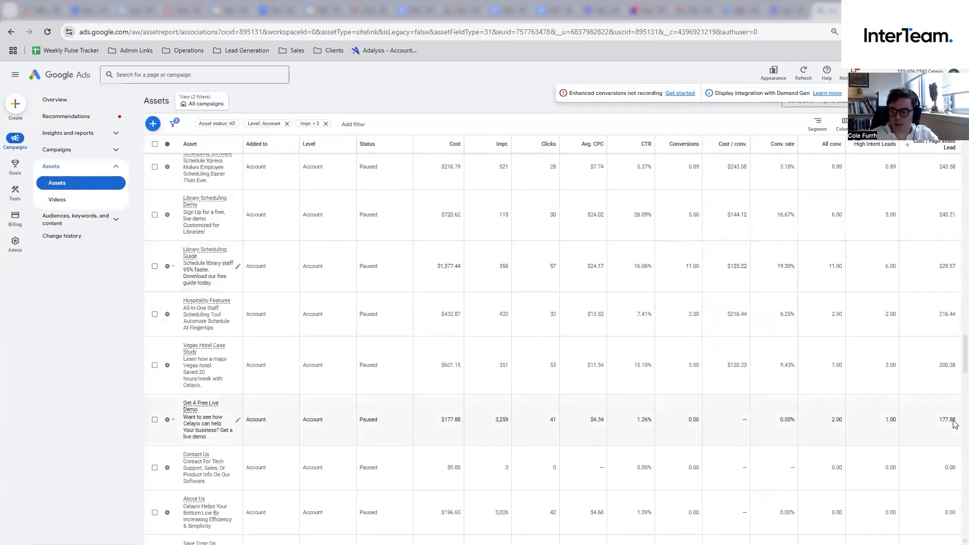
{"action": "scroll", "coordinate": [953, 365], "scroll_direction": "down", "scroll_amount": 1}
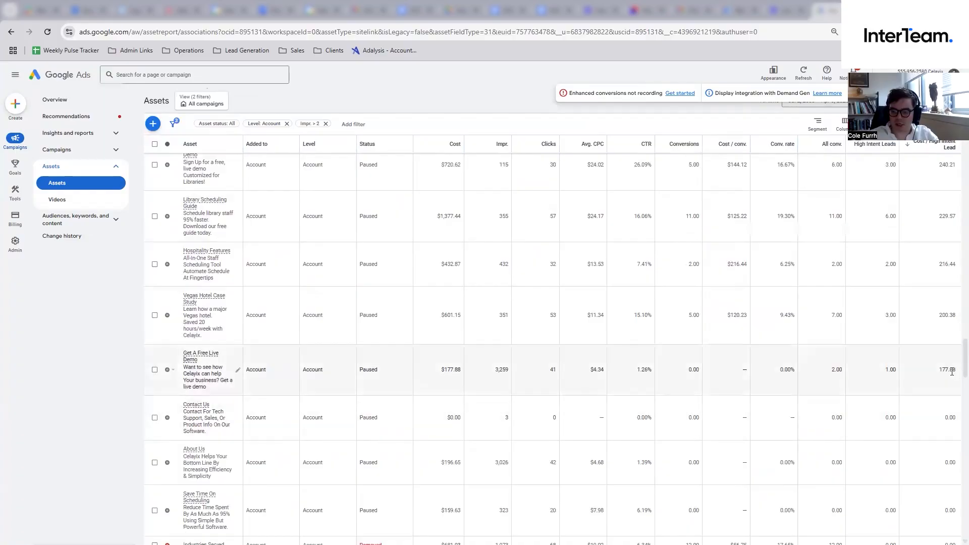
{"action": "double_click", "coordinate": [952, 370]}
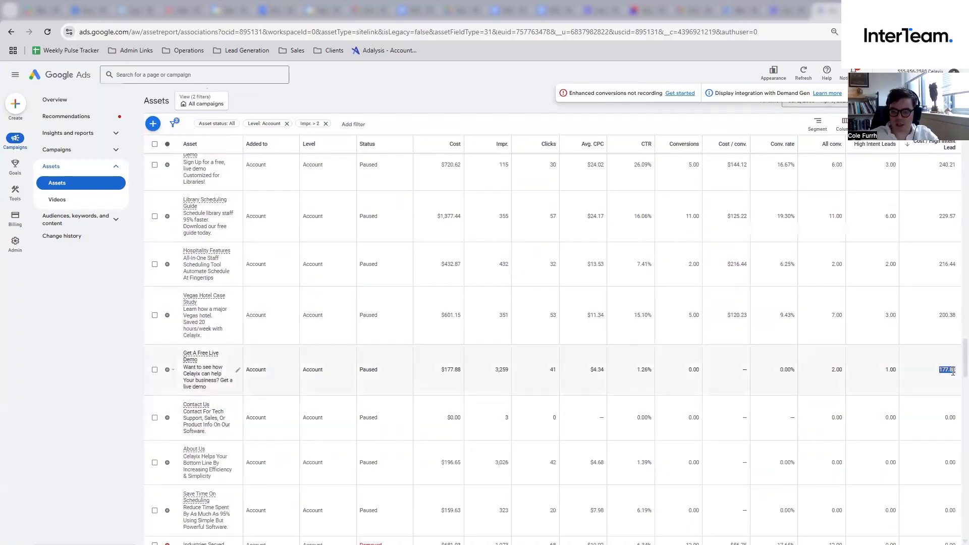
{"action": "double_click", "coordinate": [497, 371]}
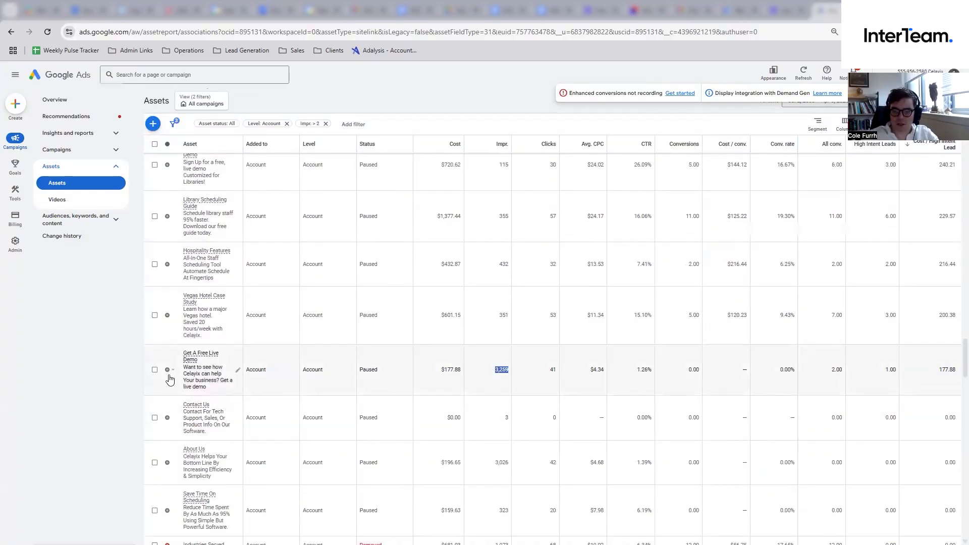
{"action": "mouse_move", "coordinate": [198, 368]}
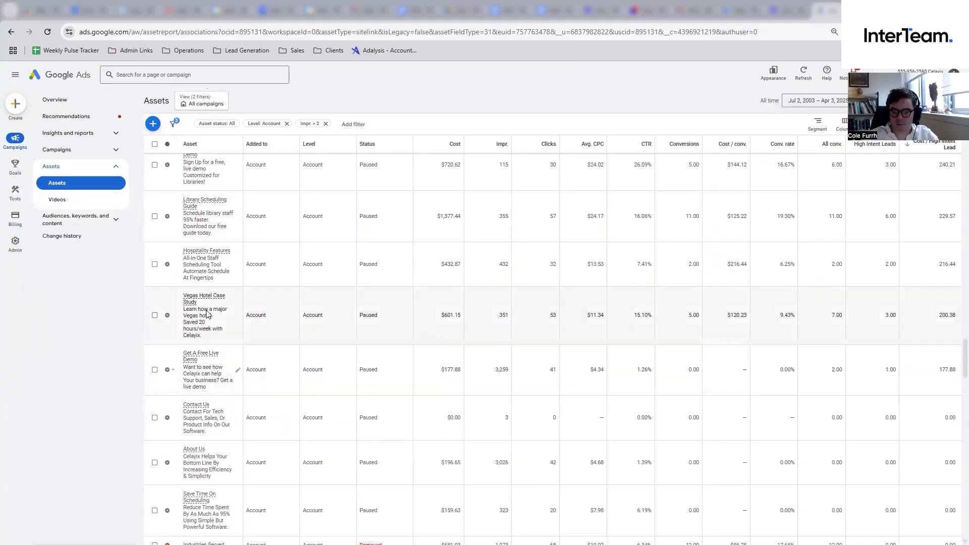
Examine the all-conversions, high intent leads and cost per high intent lead figures of the Vegas Hotel Case Study sitelink
{"action": "scroll", "coordinate": [493, 399], "scroll_direction": "up", "scroll_amount": 2}
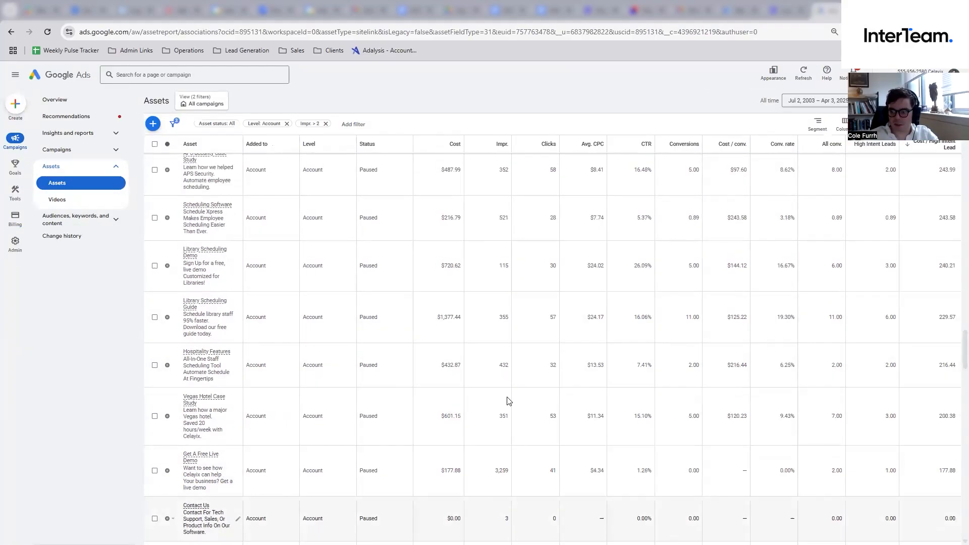
{"action": "double_click", "coordinate": [832, 418]}
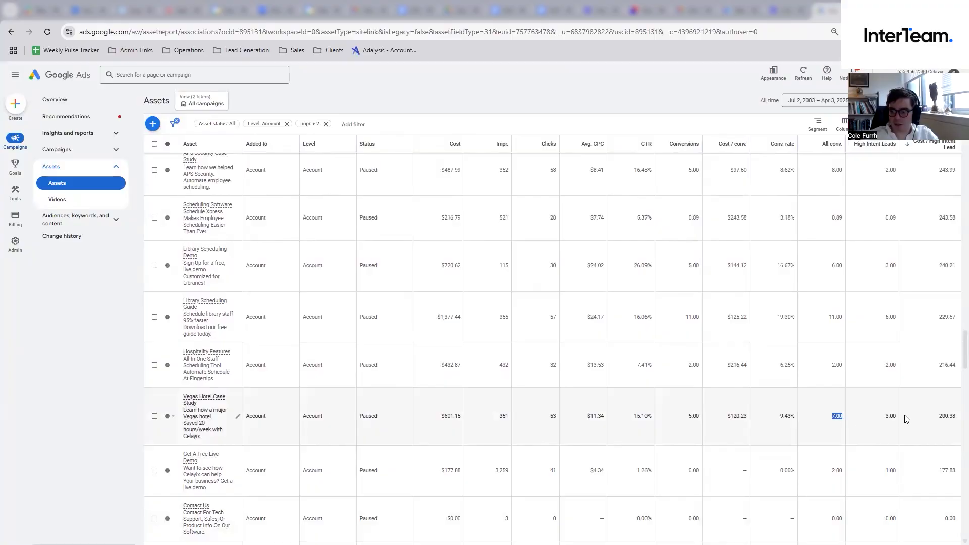
{"action": "double_click", "coordinate": [879, 419]}
{"action": "double_click", "coordinate": [955, 413]}
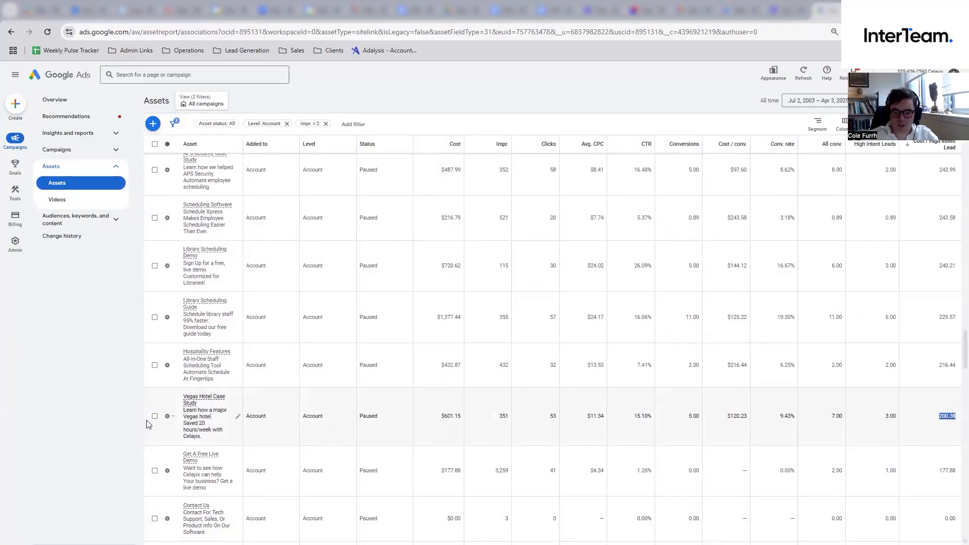
Add the Vegas Hotel Case Study and Hospitality Features sitelinks to the Manual CPC - Hotels, Hospitality & Events Top Performers - IT - 10/22/24 campaign
{"action": "left_click", "coordinate": [154, 417]}
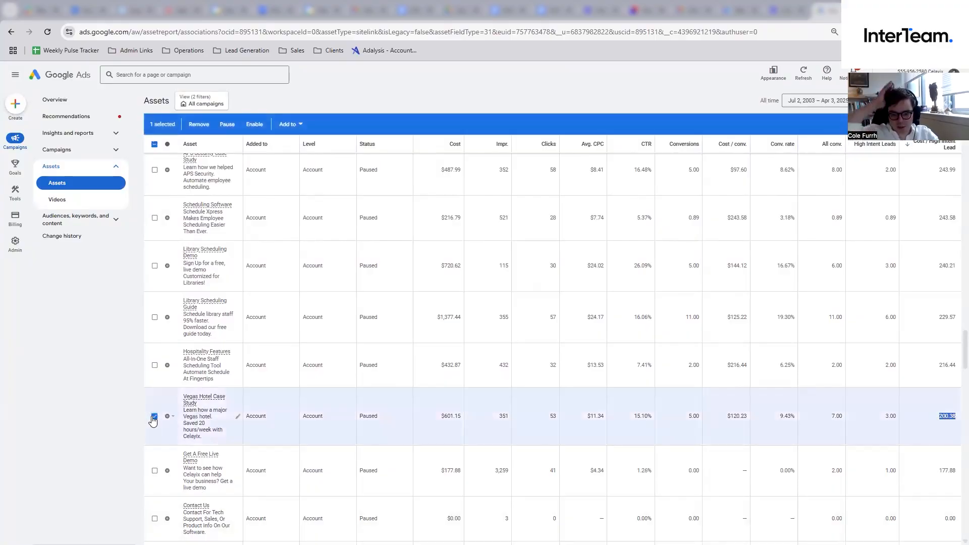
{"action": "left_click", "coordinate": [154, 365]}
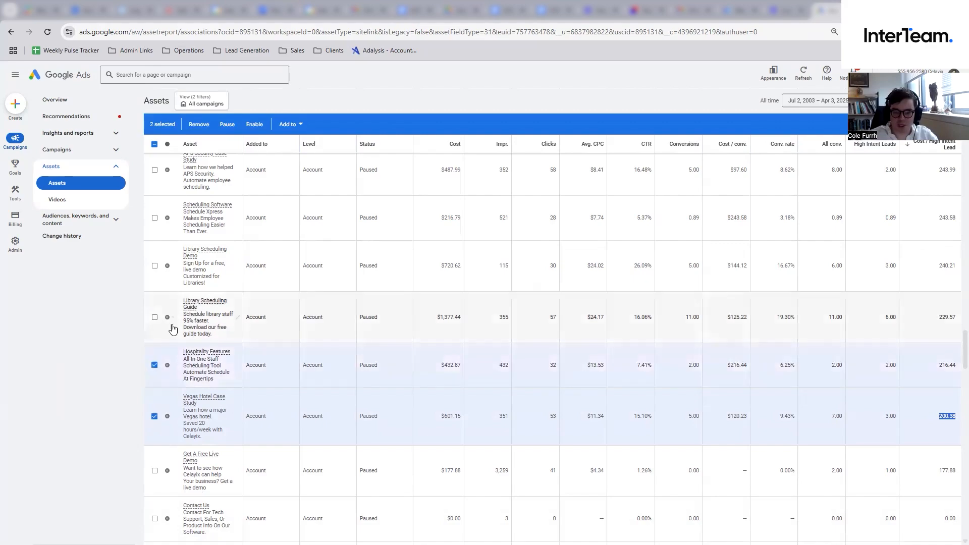
{"action": "mouse_move", "coordinate": [194, 434]}
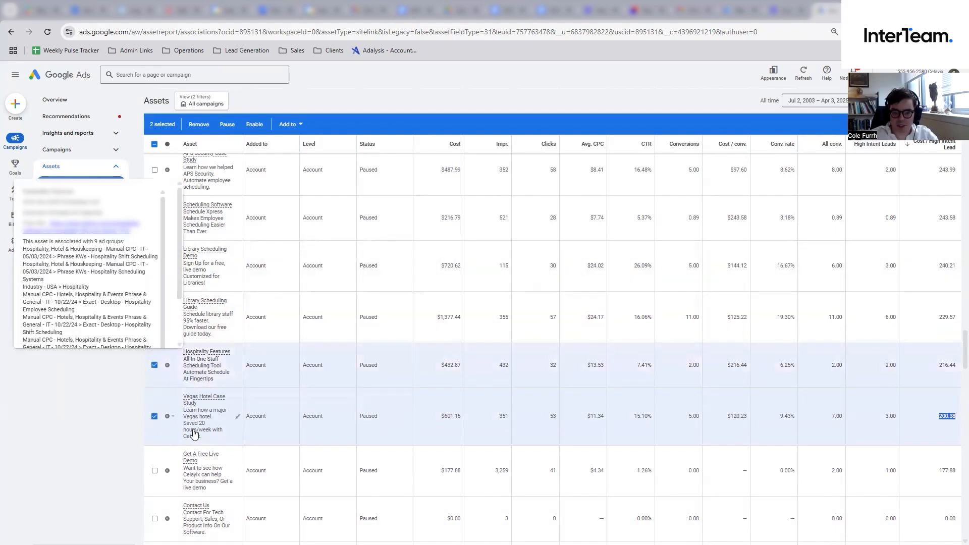
{"action": "left_click", "coordinate": [290, 125]}
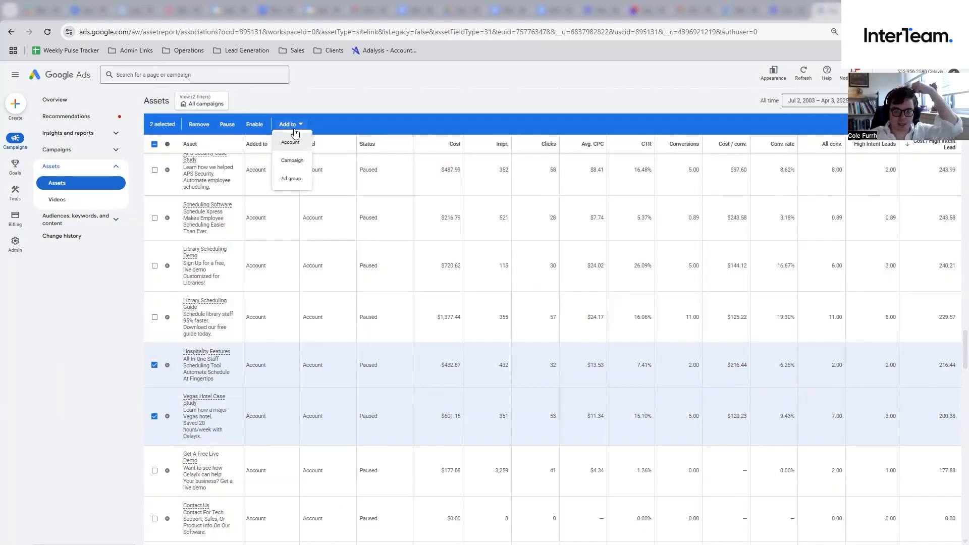
{"action": "left_click", "coordinate": [297, 160]}
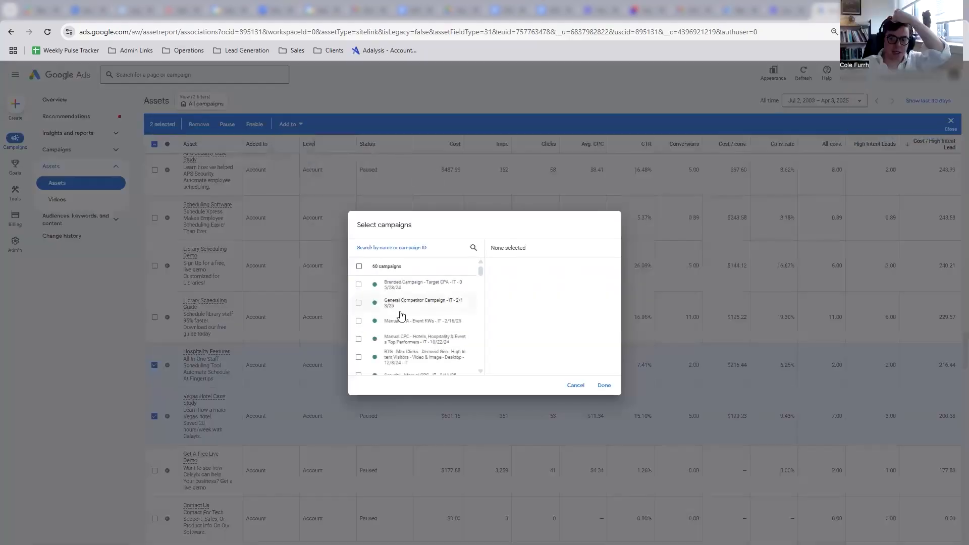
{"action": "left_click", "coordinate": [359, 339]}
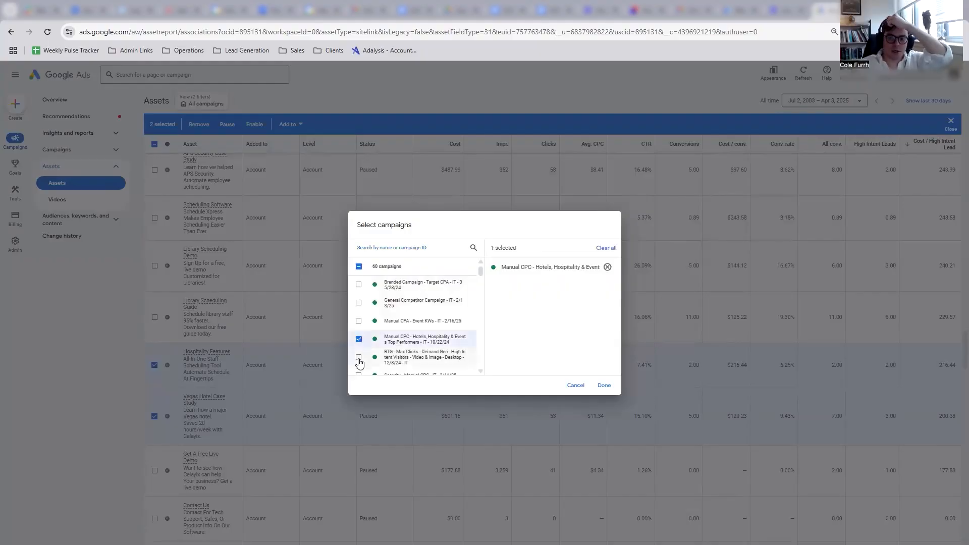
{"action": "left_click", "coordinate": [359, 339]}
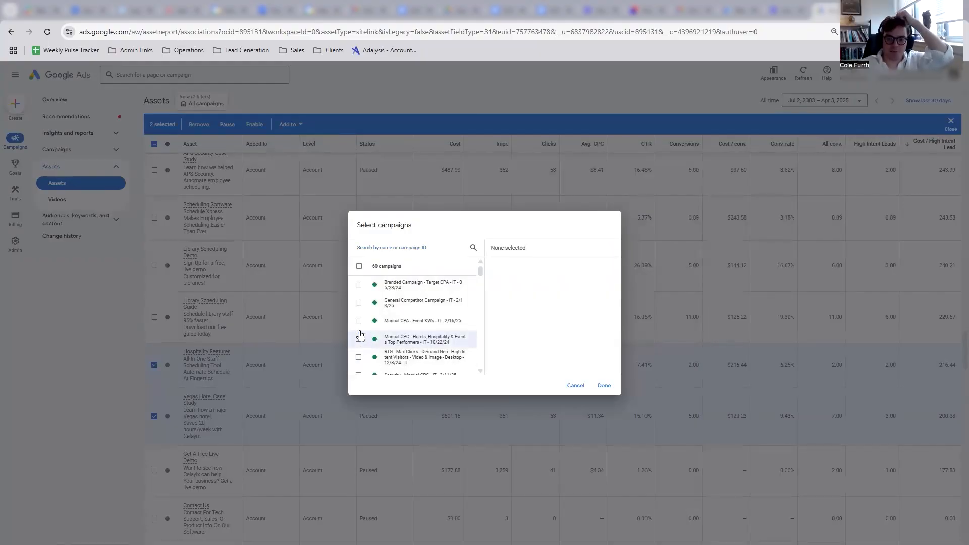
{"action": "left_click", "coordinate": [359, 339]}
{"action": "left_click", "coordinate": [358, 321]}
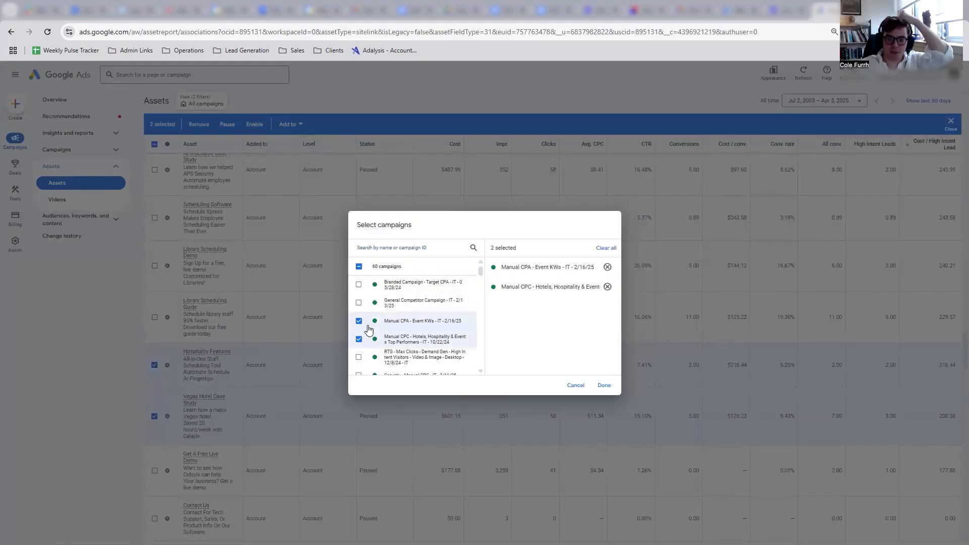
{"action": "left_click", "coordinate": [359, 321]}
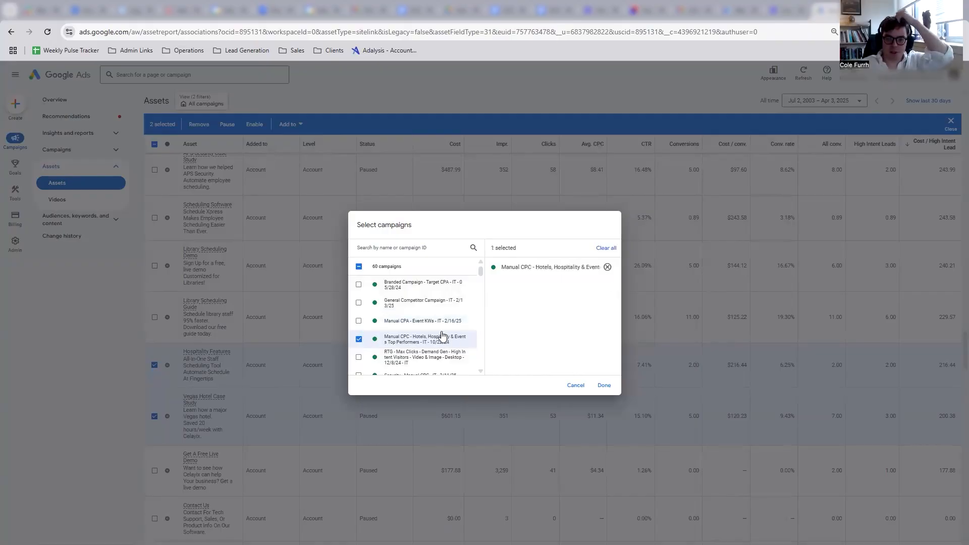
{"action": "scroll", "coordinate": [442, 335], "scroll_direction": "down", "scroll_amount": 1}
{"action": "scroll", "coordinate": [398, 303], "scroll_direction": "up", "scroll_amount": 3}
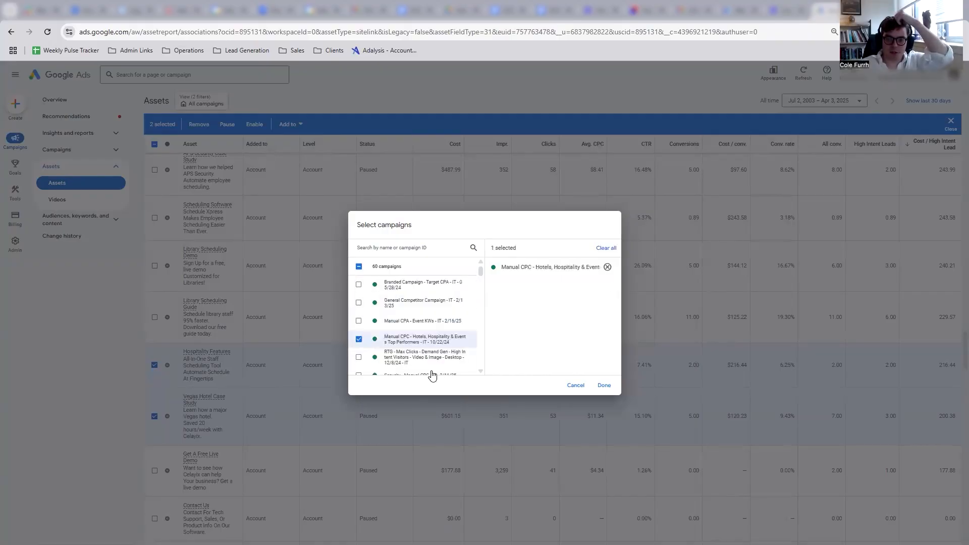
{"action": "left_click", "coordinate": [604, 385]}
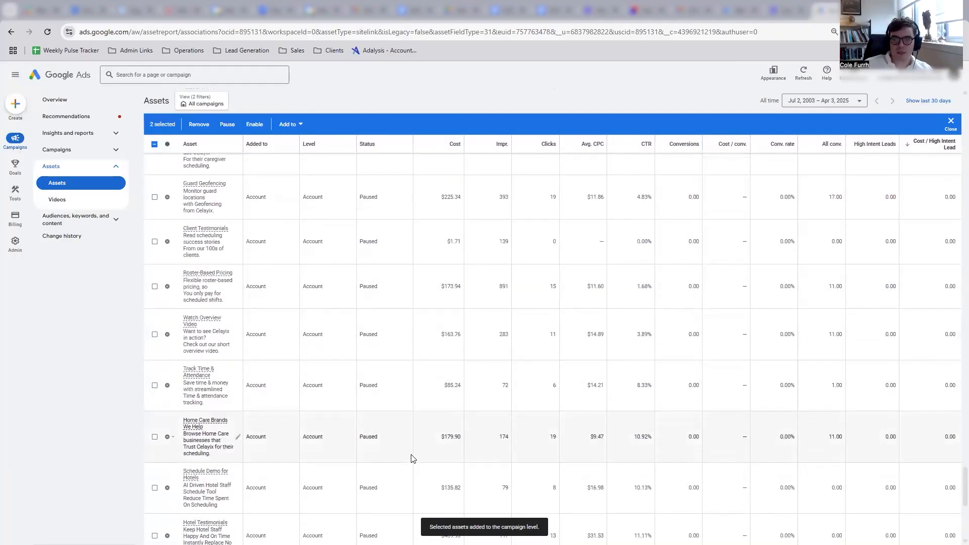
{"action": "scroll", "coordinate": [325, 266], "scroll_direction": "up", "scroll_amount": 6}
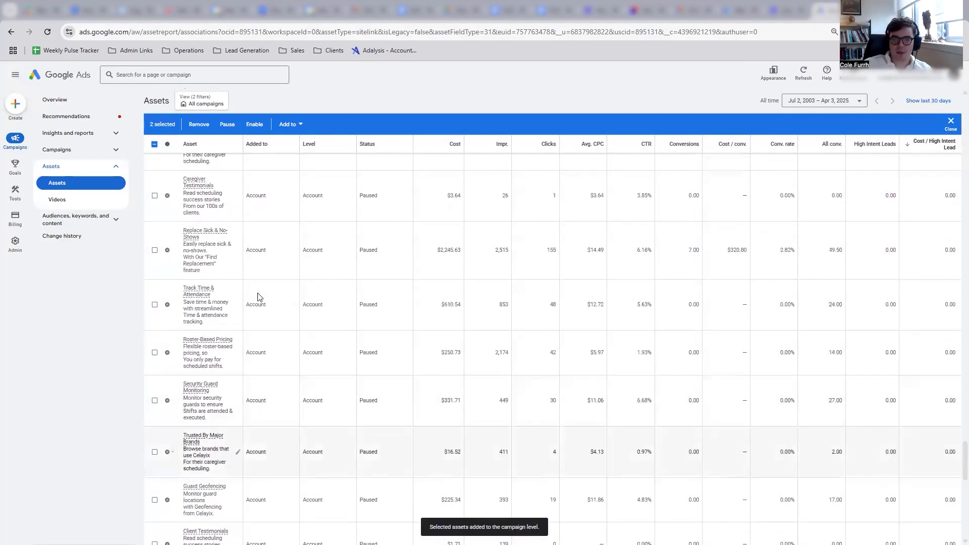
{"action": "double_click", "coordinate": [256, 249]}
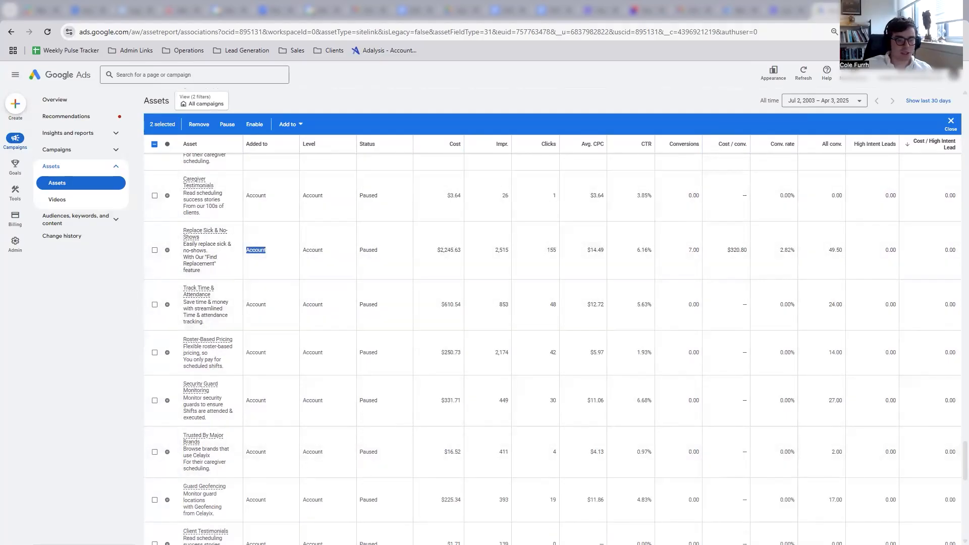
Return to Google Ads Editor and pause the account-level sitelinks Workplace Harassment Blog, Learn How to Respond and How Victims Can Recover
{"action": "left_click_drag", "start_coordinate": [288, 544], "coordinate": [424, 7]}
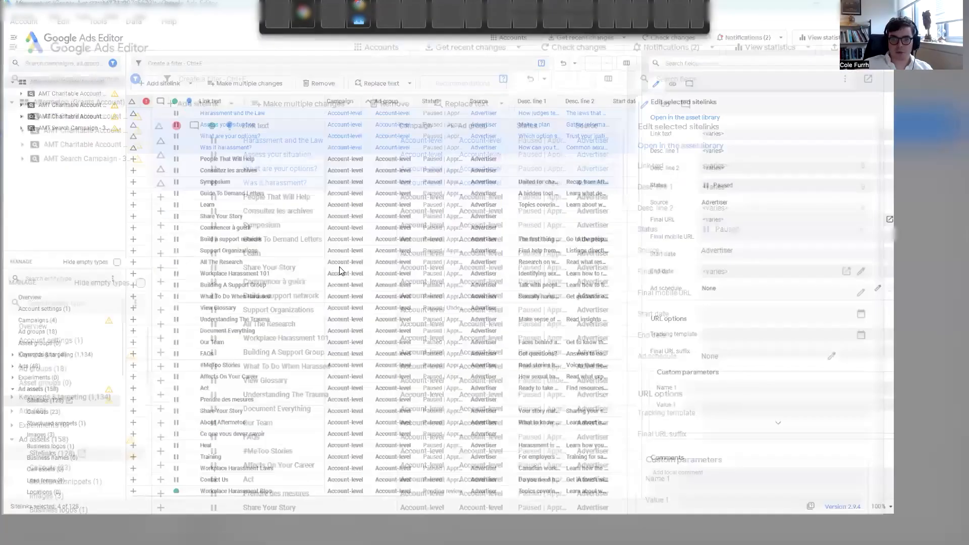
{"action": "left_click", "coordinate": [331, 172]}
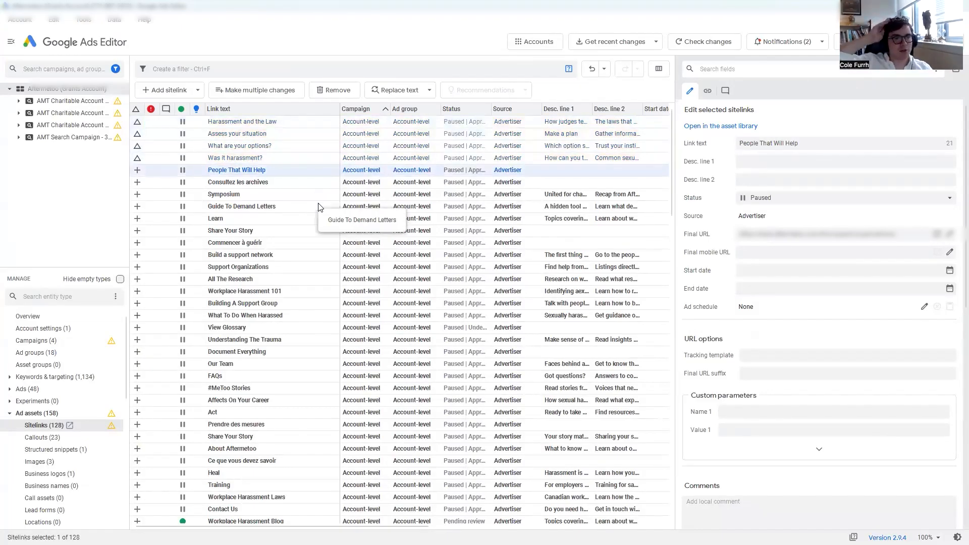
{"action": "scroll", "coordinate": [201, 346], "scroll_direction": "down", "scroll_amount": 5}
{"action": "left_click", "coordinate": [202, 347]}
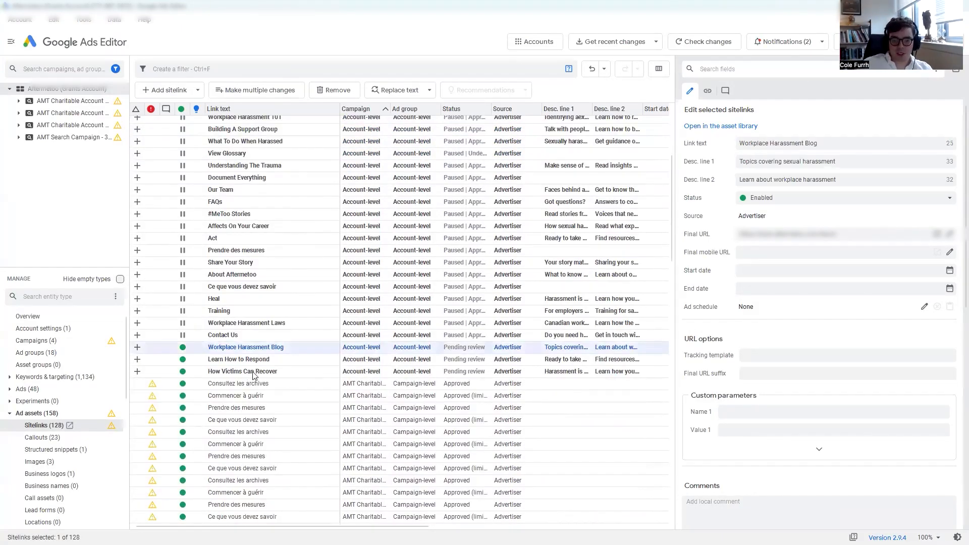
{"action": "left_click", "coordinate": [254, 372], "text": "shift"}
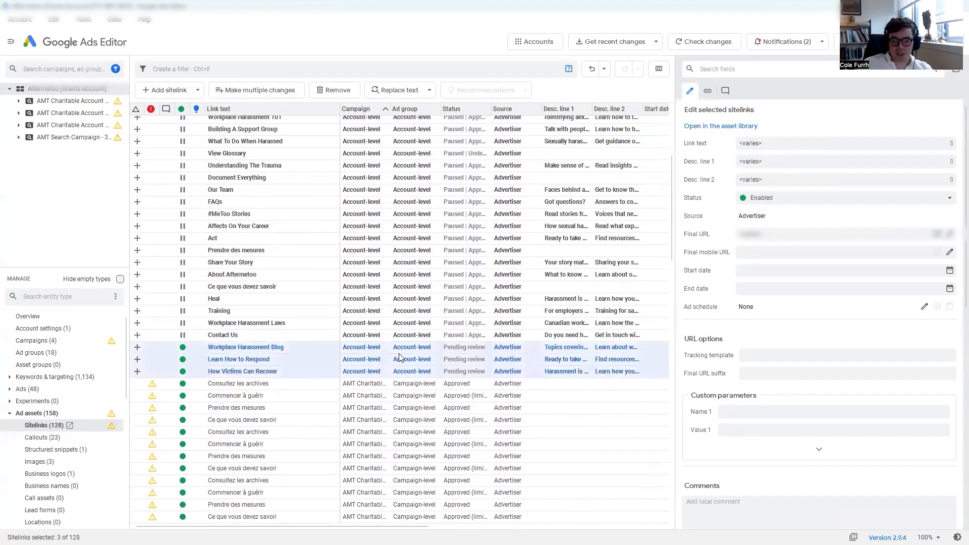
{"action": "right_click", "coordinate": [299, 359]}
{"action": "mouse_move", "coordinate": [328, 403]}
{"action": "left_click", "coordinate": [378, 413]}
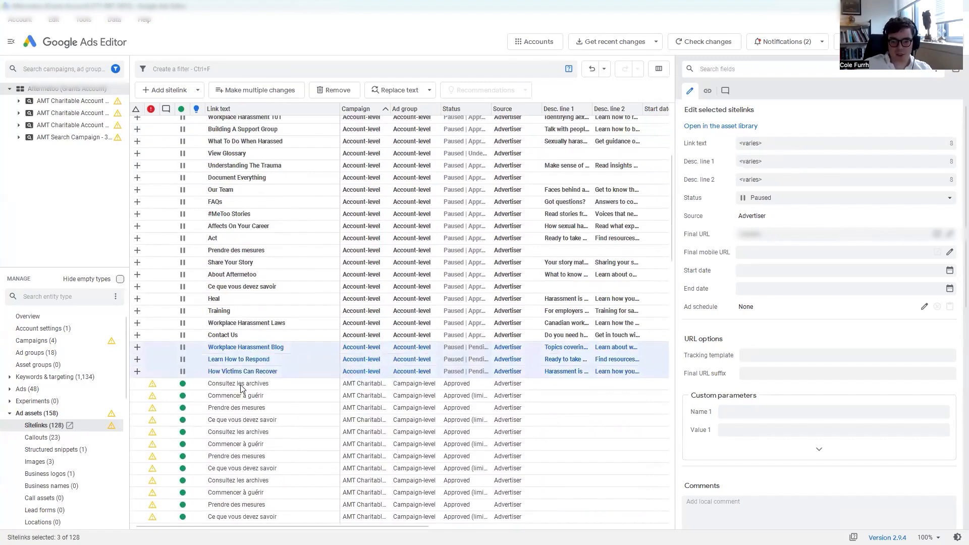
Examine the campaign-level French sitelinks and the Symposium sitelink listed below the paused account-level ones
{"action": "left_click", "coordinate": [246, 387]}
{"action": "scroll", "coordinate": [309, 351], "scroll_direction": "down", "scroll_amount": 6}
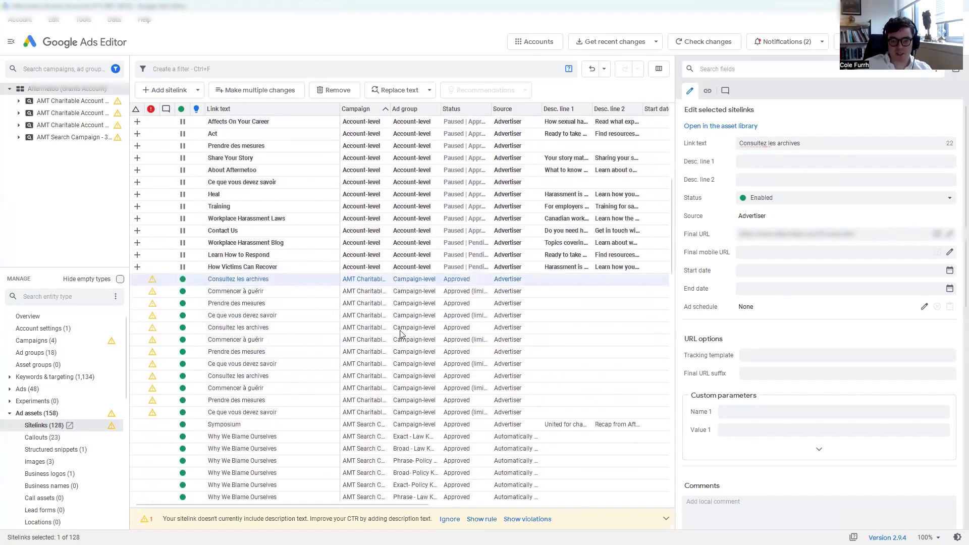
{"action": "left_click", "coordinate": [282, 308]}
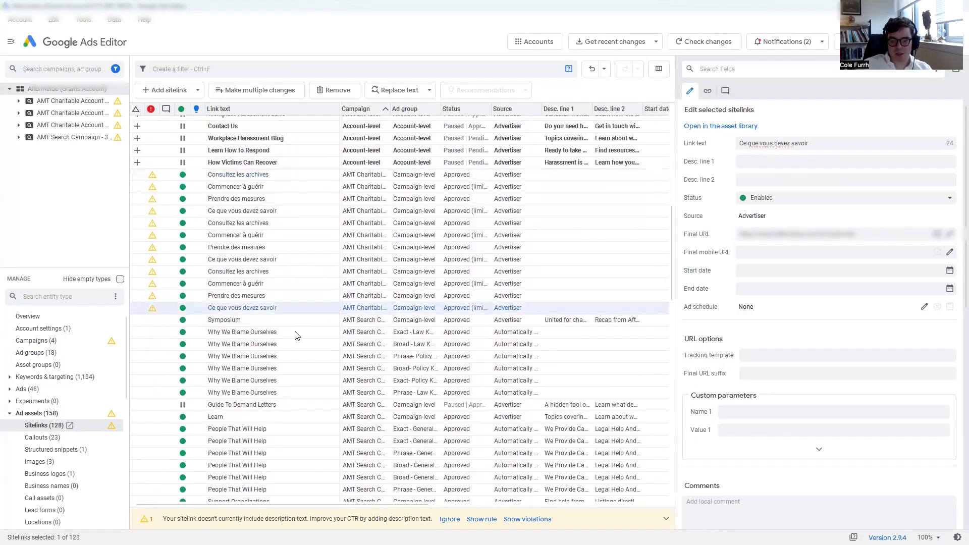
{"action": "left_click", "coordinate": [295, 321]}
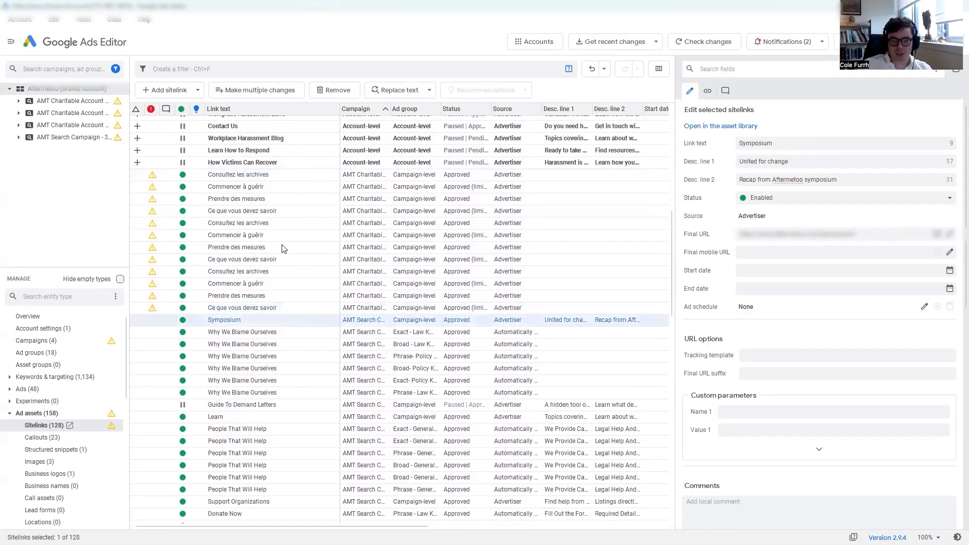
Copy all account-level sitelinks, from How Victims Can Recover to Harassment and the Law, and add them as ad group-level sitelinks to every ad group
{"action": "scroll", "coordinate": [280, 247], "scroll_direction": "up", "scroll_amount": 3}
{"action": "left_click", "coordinate": [271, 269]}
{"action": "scroll", "coordinate": [281, 262], "scroll_direction": "up", "scroll_amount": 8}
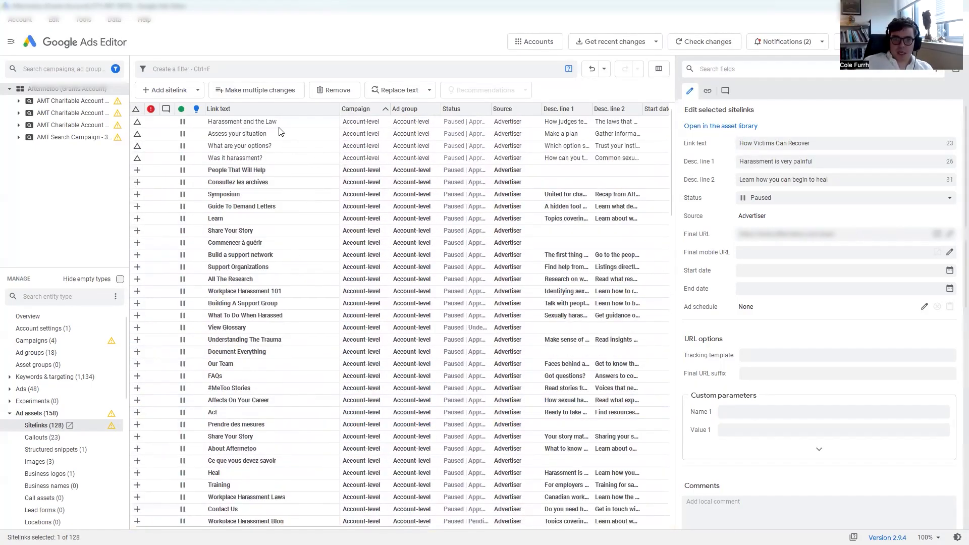
{"action": "left_click", "coordinate": [275, 126], "text": "shift"}
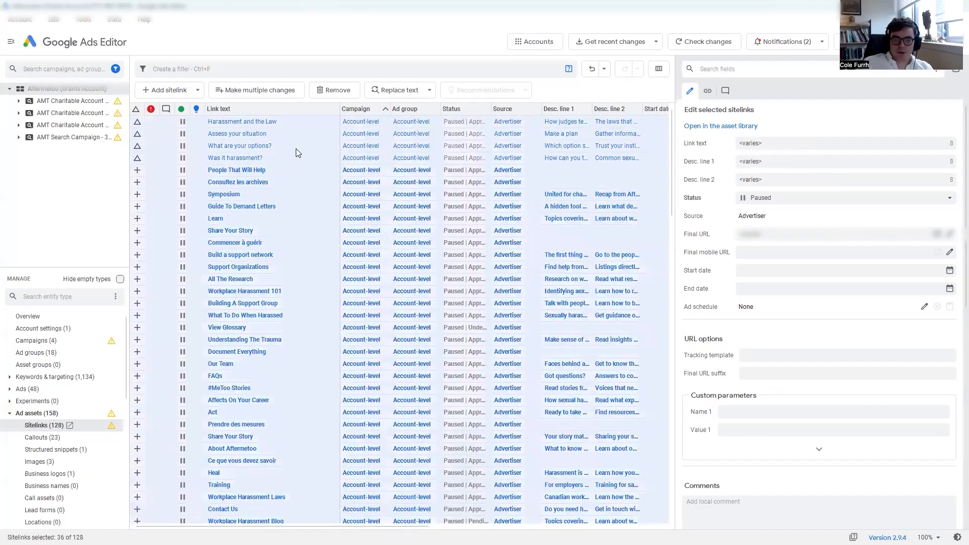
{"action": "key", "text": "ctrl+v"}
{"action": "left_click", "coordinate": [407, 100]}
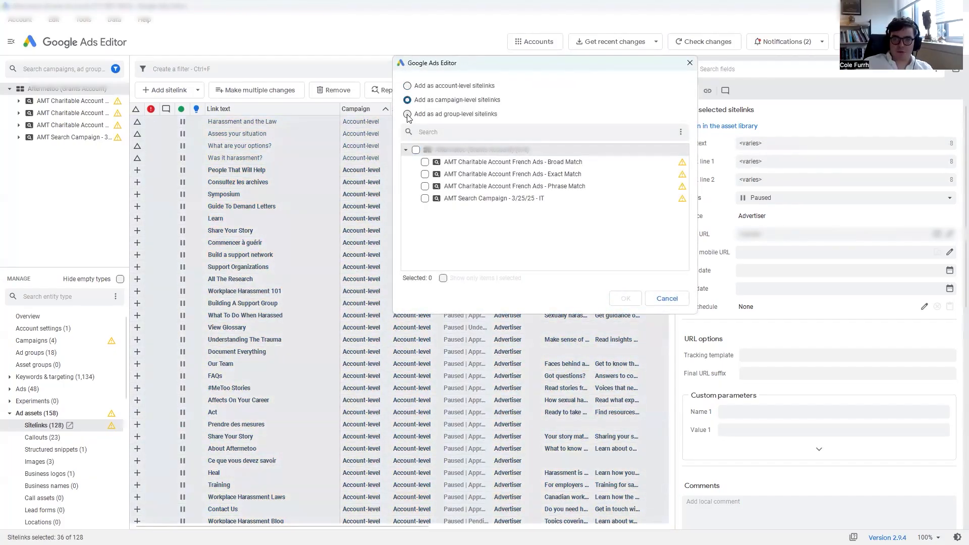
{"action": "left_click", "coordinate": [407, 114]}
{"action": "left_click", "coordinate": [416, 150]}
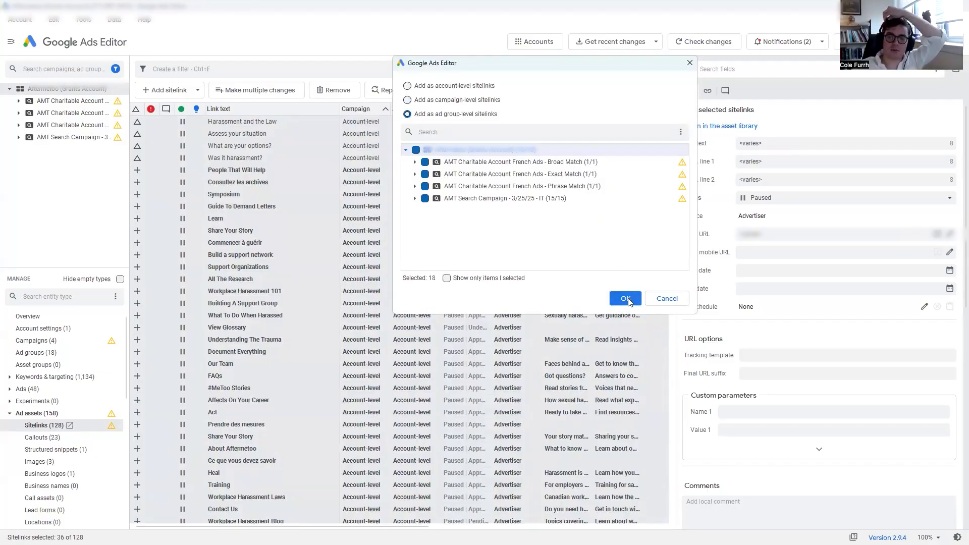
{"action": "left_click", "coordinate": [626, 298]}
Add the copied account-level sitelinks as campaign-level sitelinks to all four campaigns
{"action": "scroll", "coordinate": [630, 442], "scroll_direction": "up", "scroll_amount": 6}
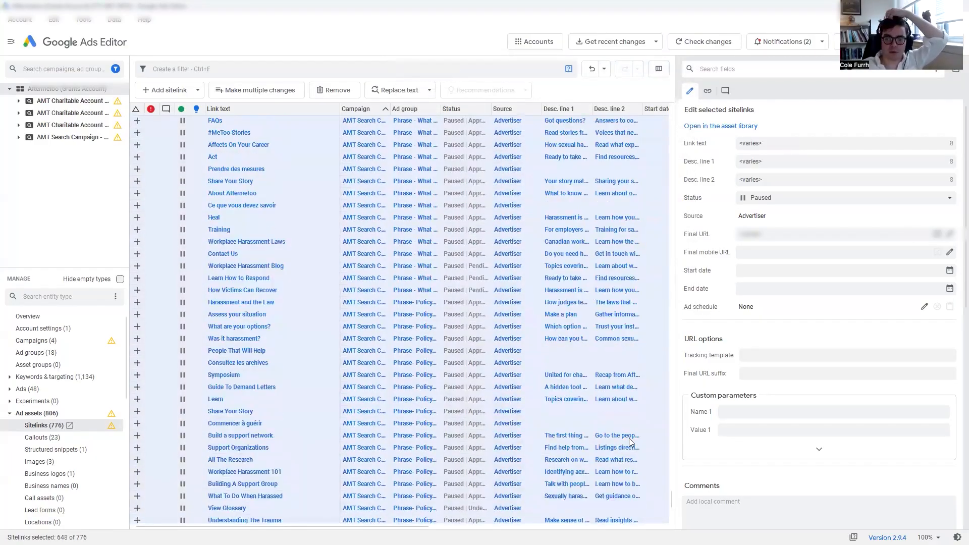
{"action": "scroll", "coordinate": [603, 398], "scroll_direction": "down", "scroll_amount": 7}
{"action": "left_click_drag", "start_coordinate": [671, 498], "coordinate": [679, 97]}
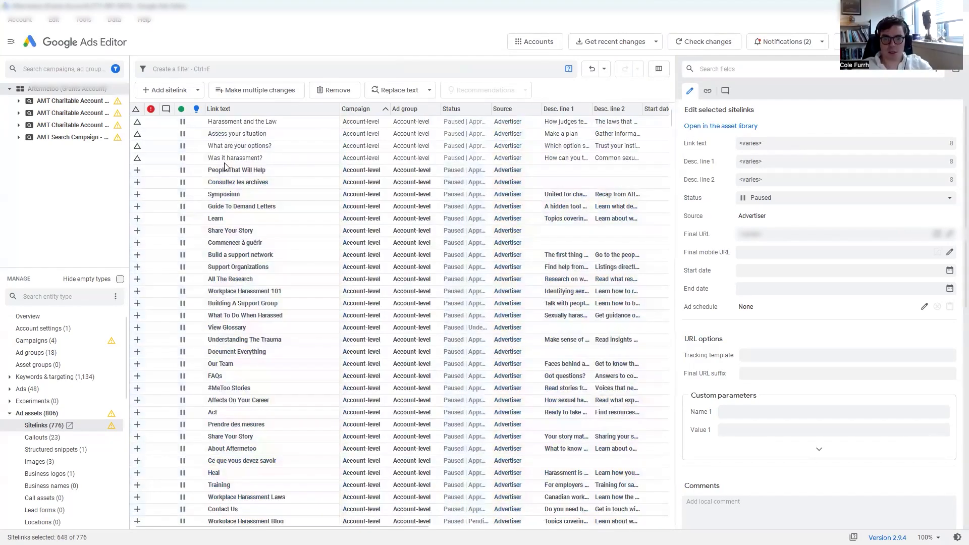
{"action": "key", "text": "ctrl+v"}
{"action": "left_click", "coordinate": [428, 98]}
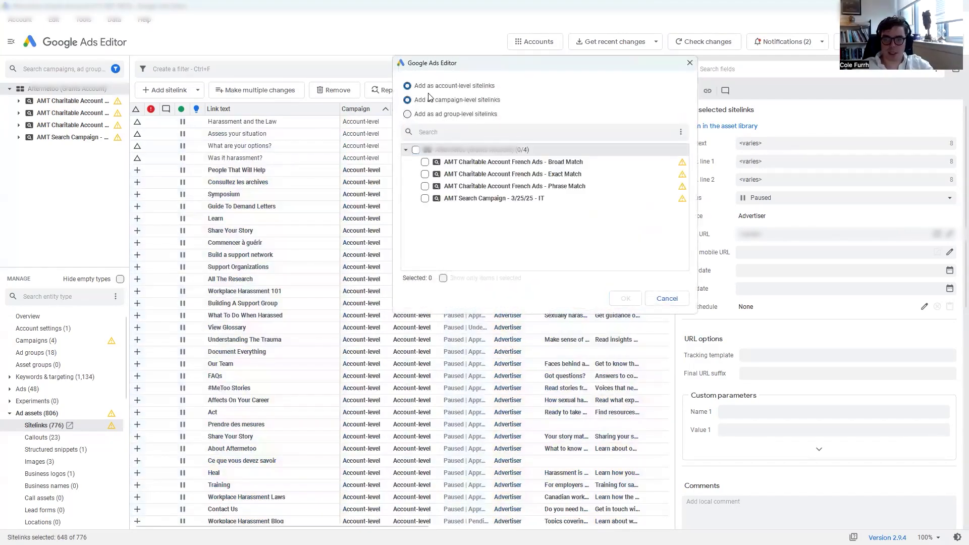
{"action": "left_click", "coordinate": [413, 150]}
{"action": "left_click", "coordinate": [623, 300]}
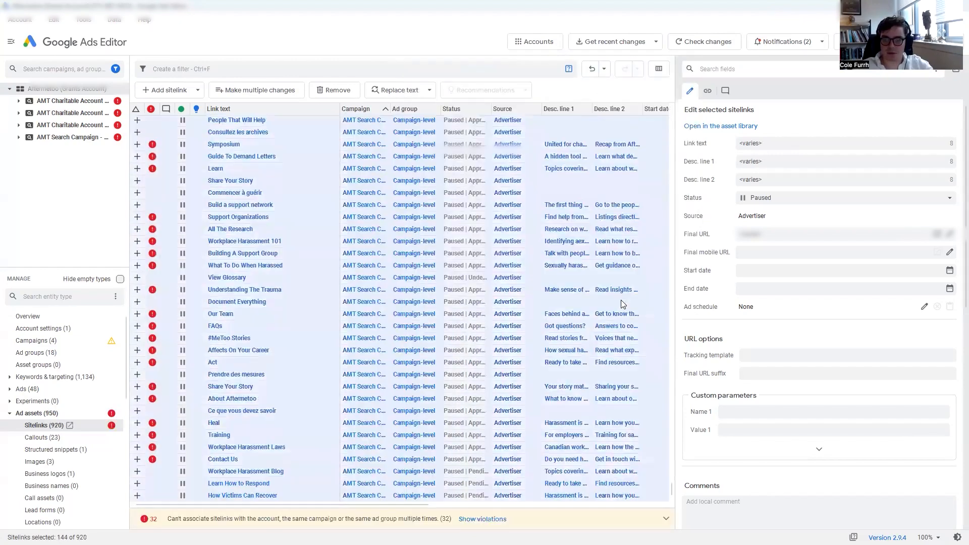
Remove the error-flagged duplicate campaign-level sitelinks from the AMT Search Campaign, keeping the unflagged ones such as Document Everything
{"action": "left_click", "coordinate": [161, 459]}
{"action": "left_click", "coordinate": [160, 387], "text": "shift"}
{"action": "left_click", "coordinate": [154, 411], "text": "ctrl"}
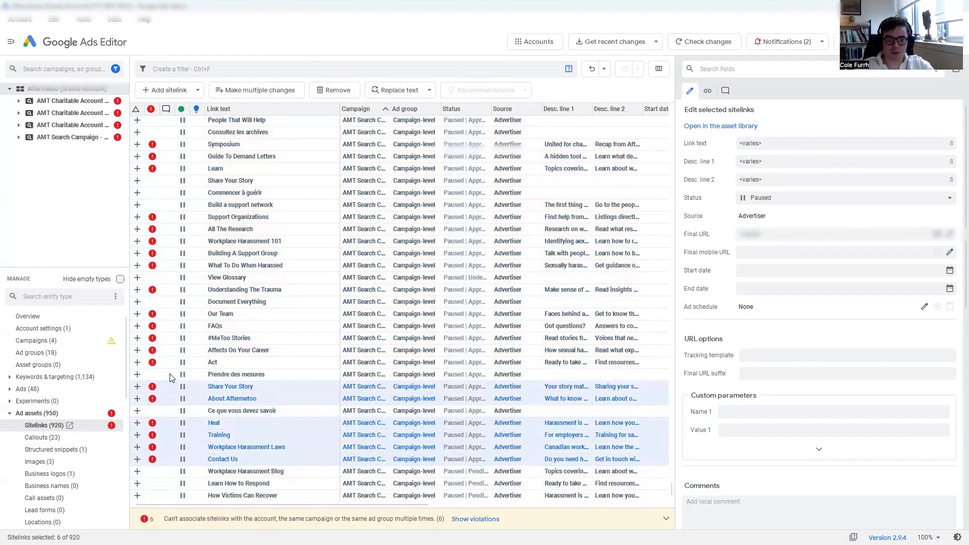
{"action": "key", "text": "Delete"}
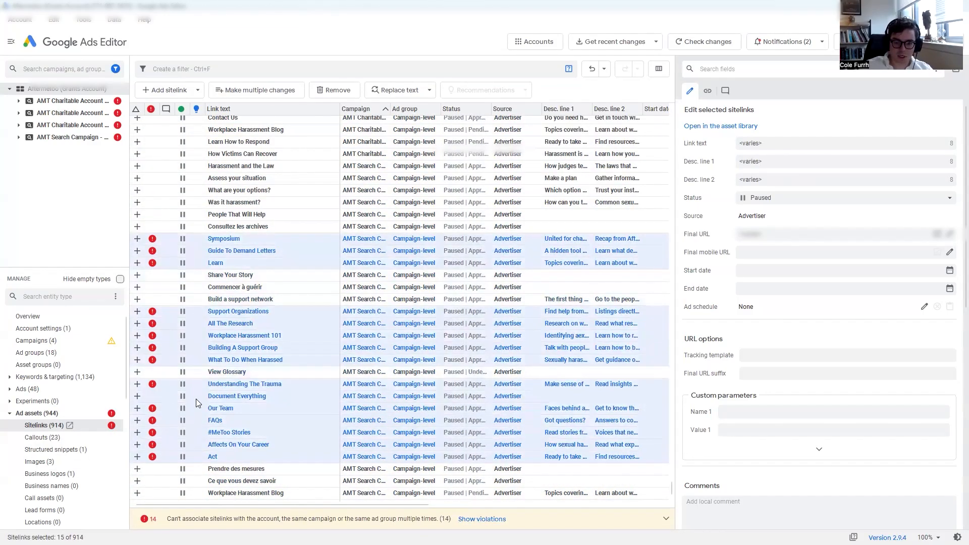
{"action": "left_click", "coordinate": [196, 397], "text": "ctrl"}
{"action": "key", "text": "Delete"}
Remove the error-flagged French sitelink duplicates from the AMT Charitable Account campaigns
{"action": "left_click", "coordinate": [167, 239]}
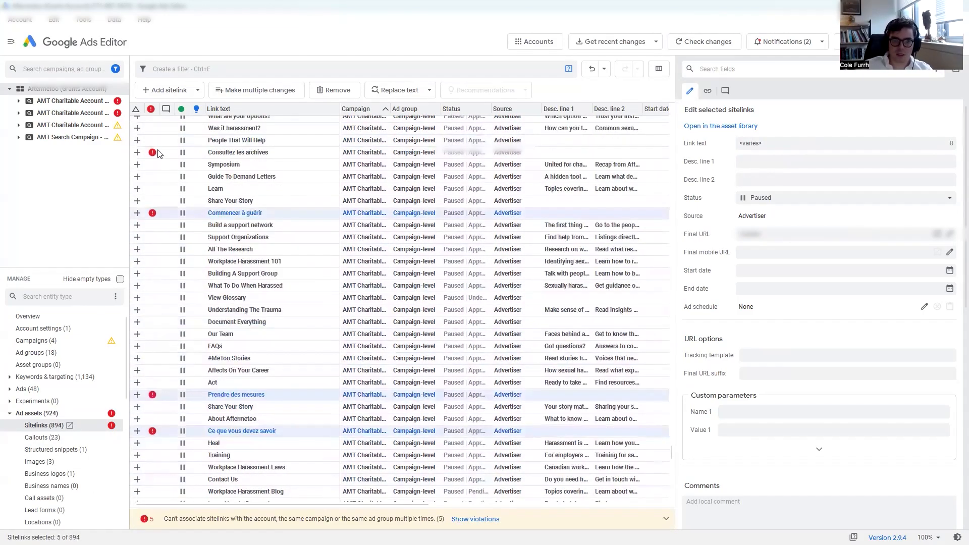
{"action": "left_click", "coordinate": [165, 152], "text": "ctrl"}
{"action": "scroll", "coordinate": [193, 181], "scroll_direction": "up", "scroll_amount": 6}
Undo the duplicate removals and the ad group-level and campaign-level sitelink additions
{"action": "key", "text": "ctrl+z"}
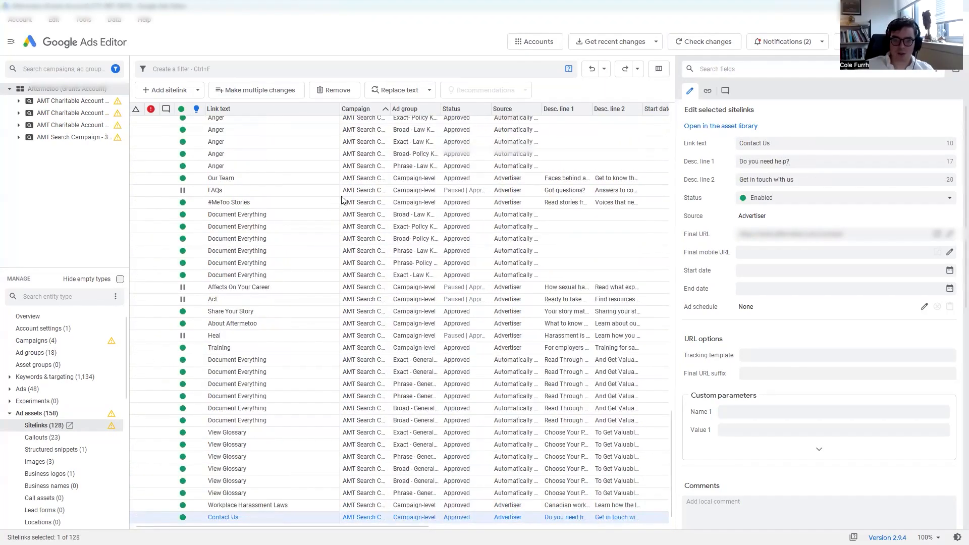
{"action": "scroll", "coordinate": [342, 200], "scroll_direction": "up", "scroll_amount": 5}
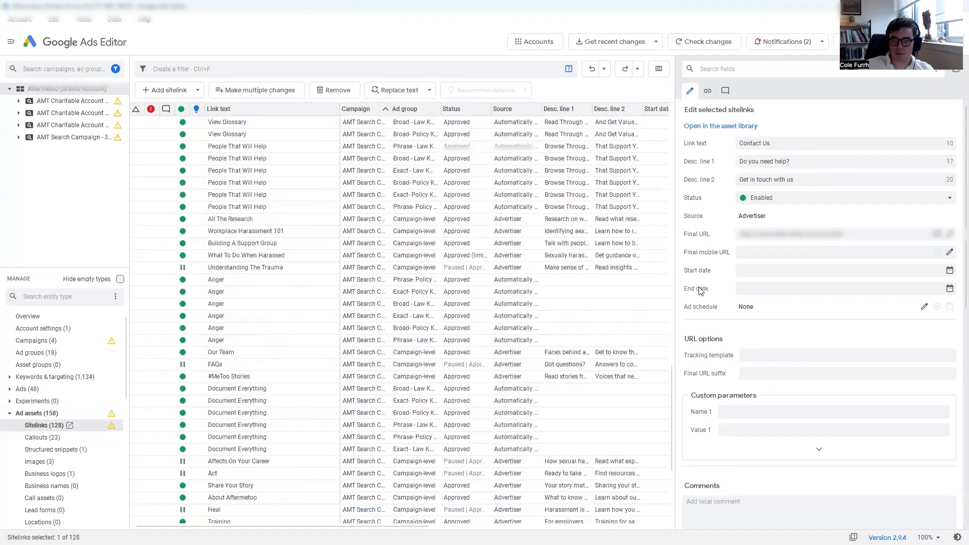
{"action": "left_click_drag", "start_coordinate": [671, 404], "coordinate": [671, 152]}
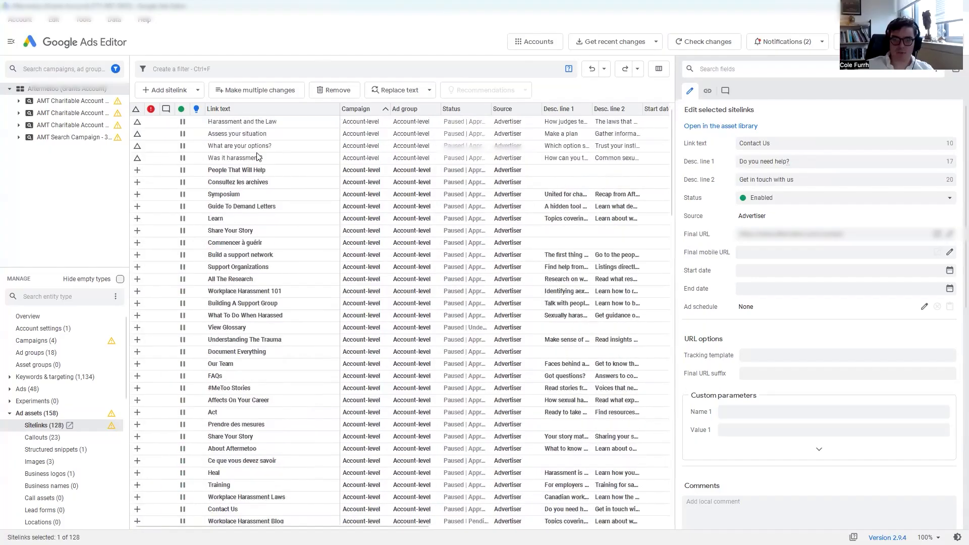
Copy the campaign-level French sitelinks and add them at ad group level in the Broad, Exact and Phrase Match AMT Charitable Account French Ads campaigns
{"action": "left_click", "coordinate": [263, 171]}
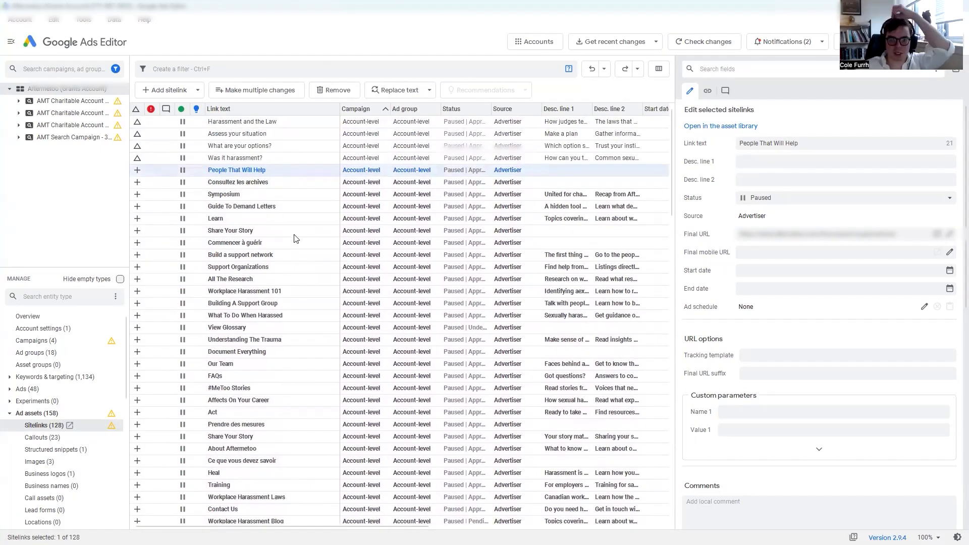
{"action": "scroll", "coordinate": [313, 242], "scroll_direction": "down", "scroll_amount": 9}
{"action": "left_click", "coordinate": [336, 243]}
{"action": "scroll", "coordinate": [337, 246], "scroll_direction": "up", "scroll_amount": 5}
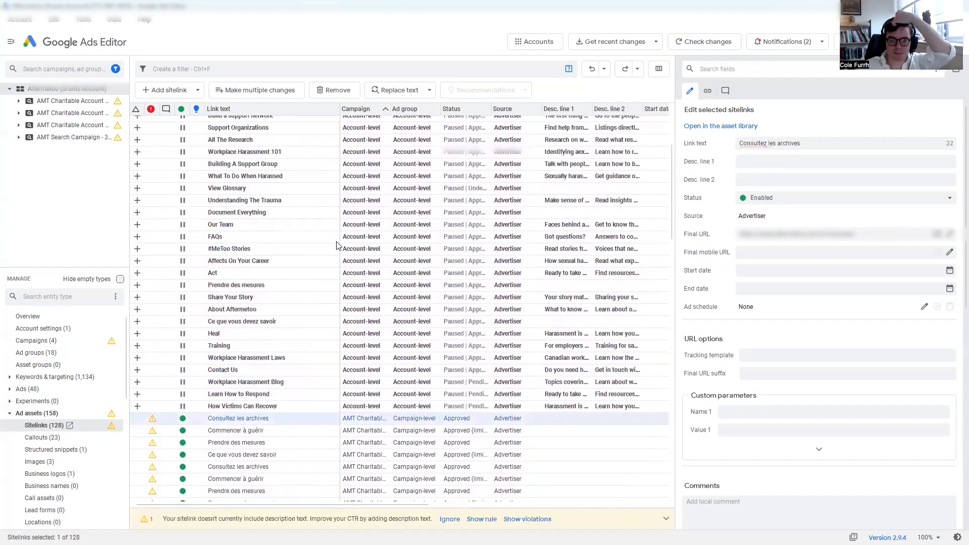
{"action": "scroll", "coordinate": [330, 246], "scroll_direction": "up", "scroll_amount": 4}
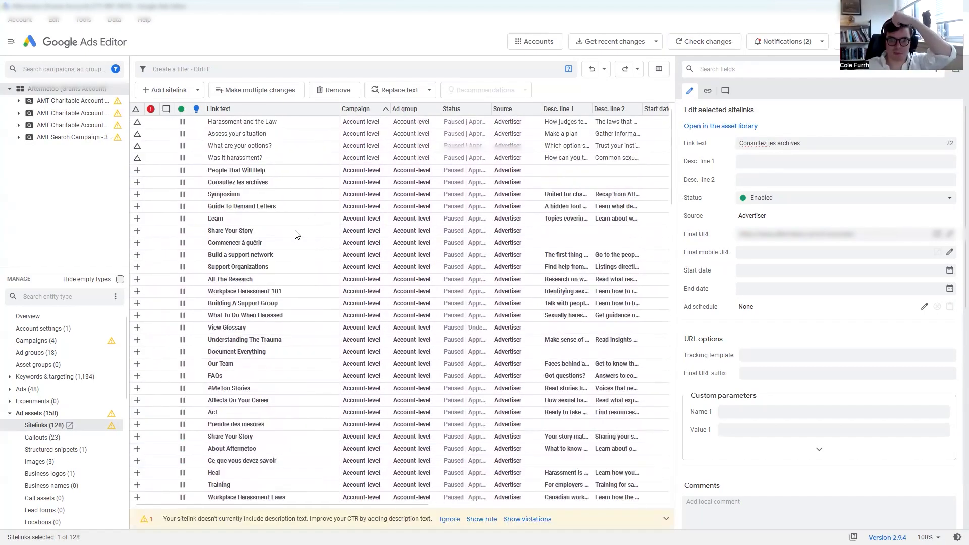
{"action": "scroll", "coordinate": [328, 249], "scroll_direction": "down", "scroll_amount": 8}
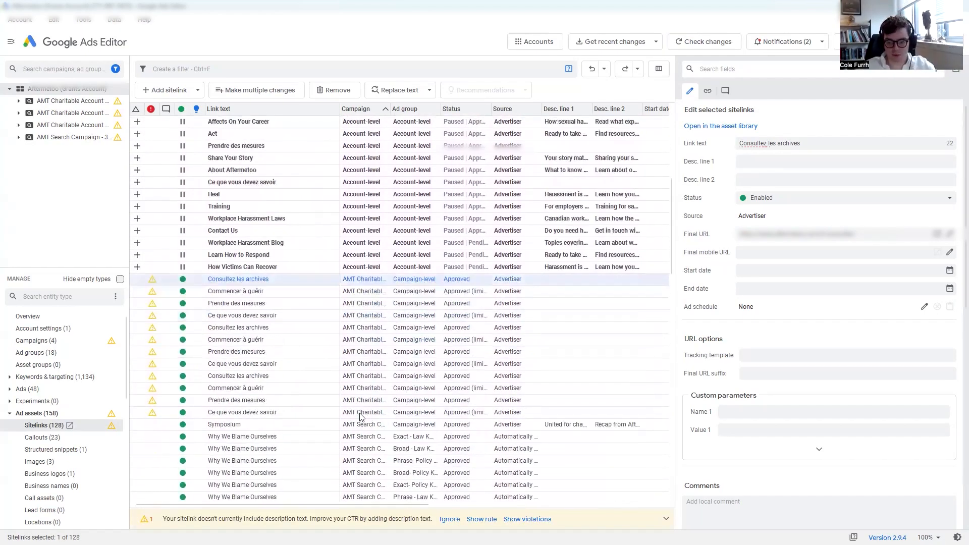
{"action": "left_click", "coordinate": [241, 413], "text": "shift"}
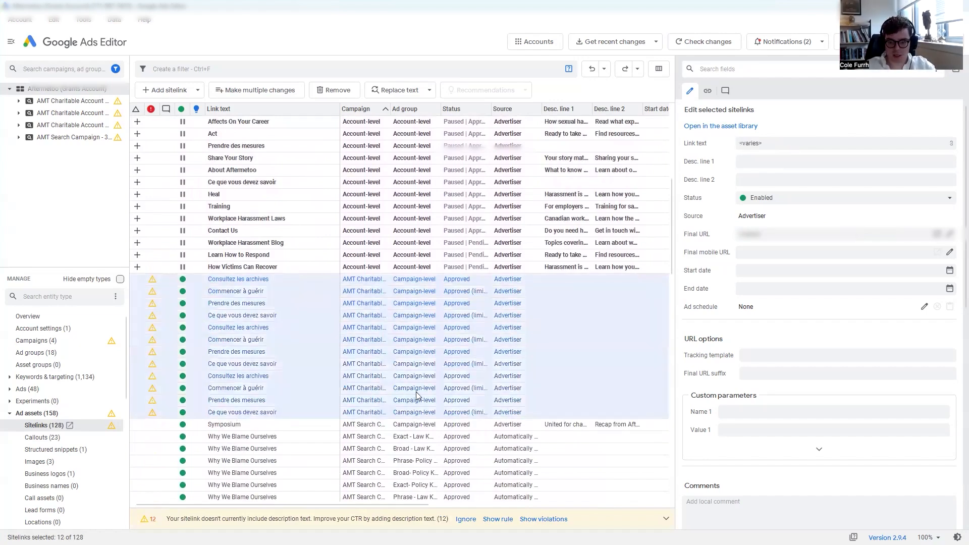
{"action": "key", "text": "ctrl+v"}
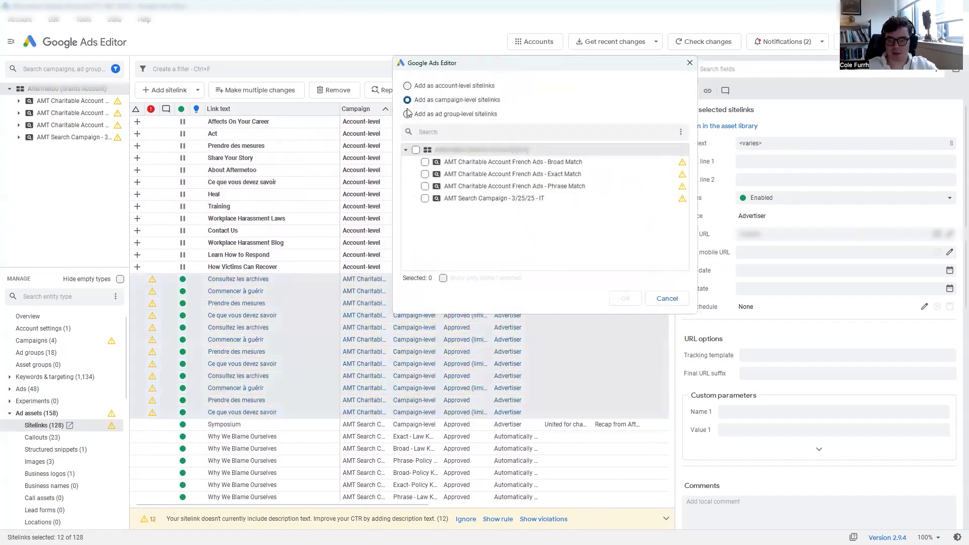
{"action": "left_click", "coordinate": [408, 113]}
{"action": "left_click", "coordinate": [425, 162]}
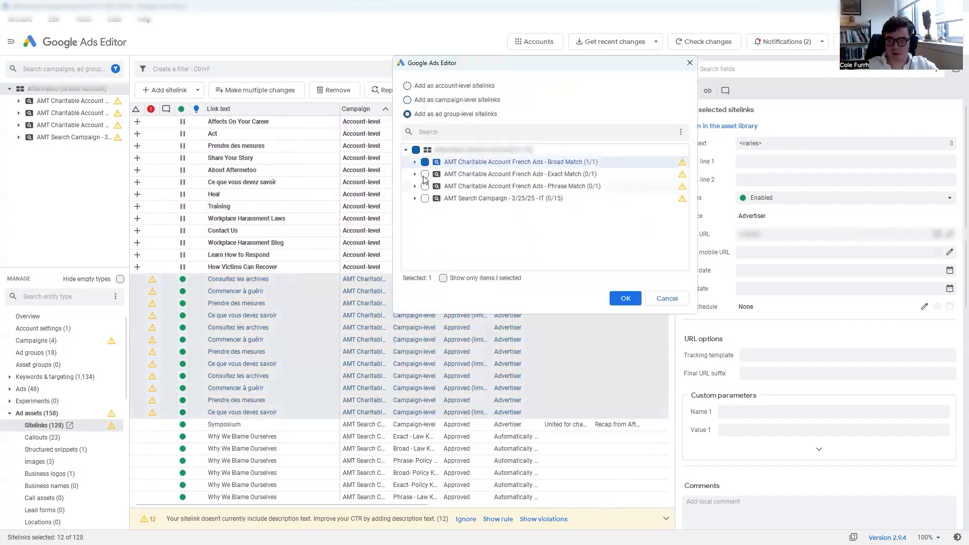
{"action": "left_click", "coordinate": [425, 174]}
{"action": "left_click", "coordinate": [425, 186]}
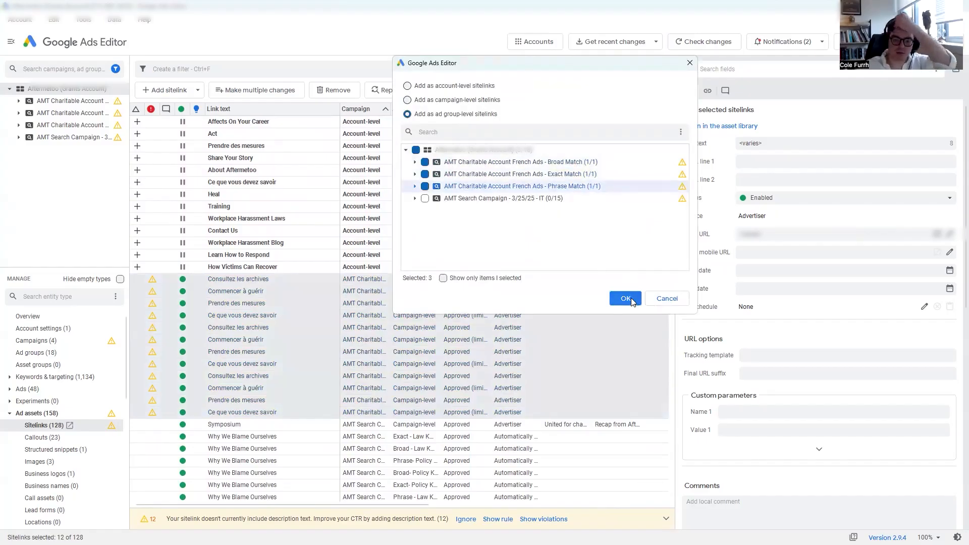
{"action": "left_click", "coordinate": [626, 299]}
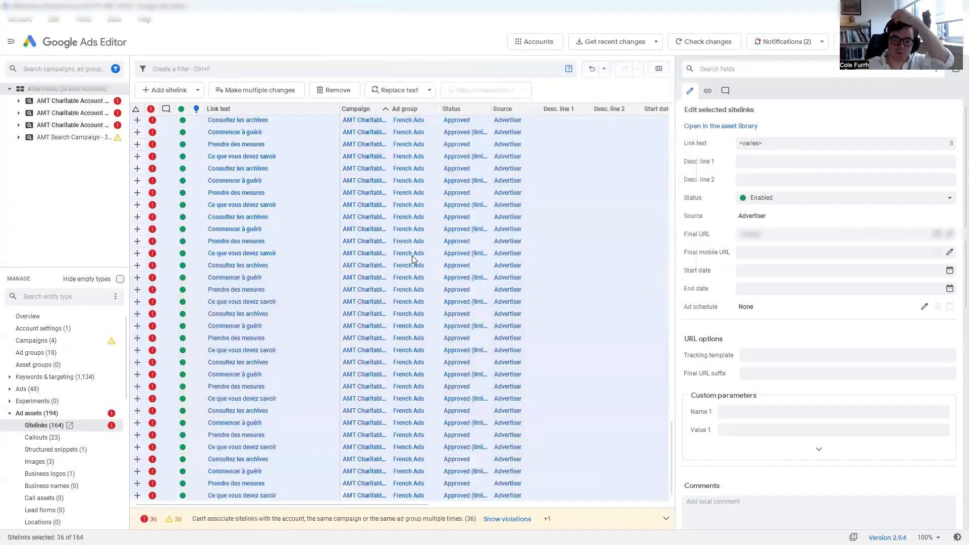
Pause the newly added French Ads ad group sitelinks and review the sitelinks sorted by ad group
{"action": "right_click", "coordinate": [377, 261]}
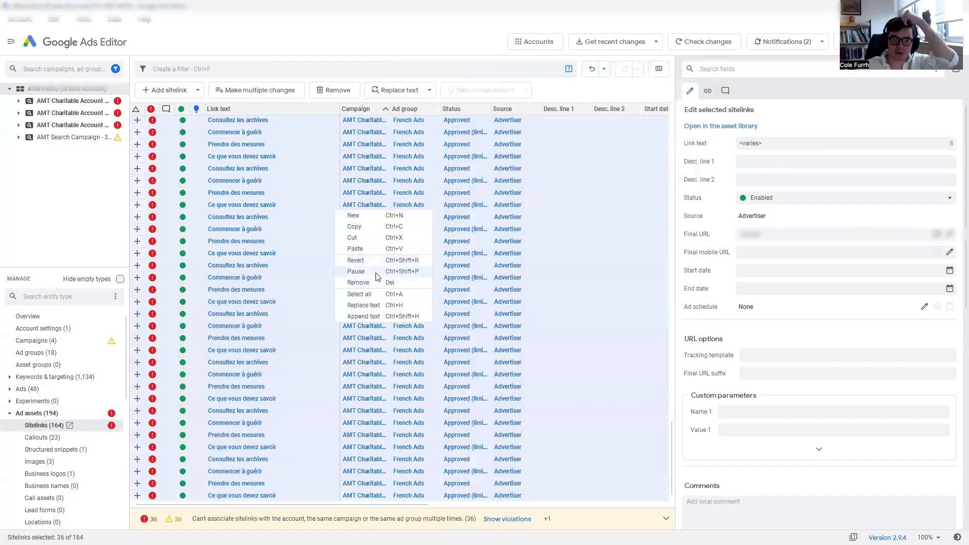
{"action": "left_click", "coordinate": [378, 272]}
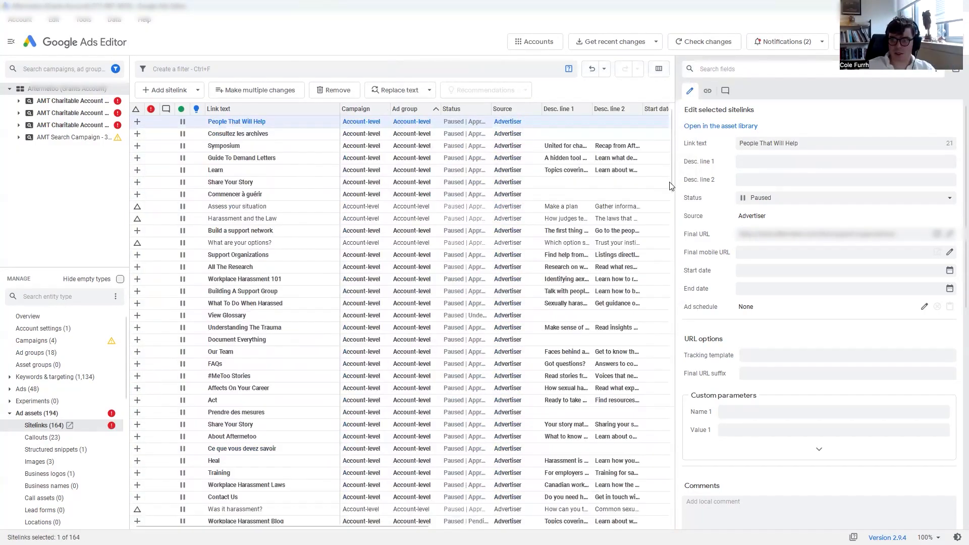
{"action": "left_click_drag", "start_coordinate": [671, 183], "coordinate": [663, 485]}
{"action": "left_click", "coordinate": [465, 288]}
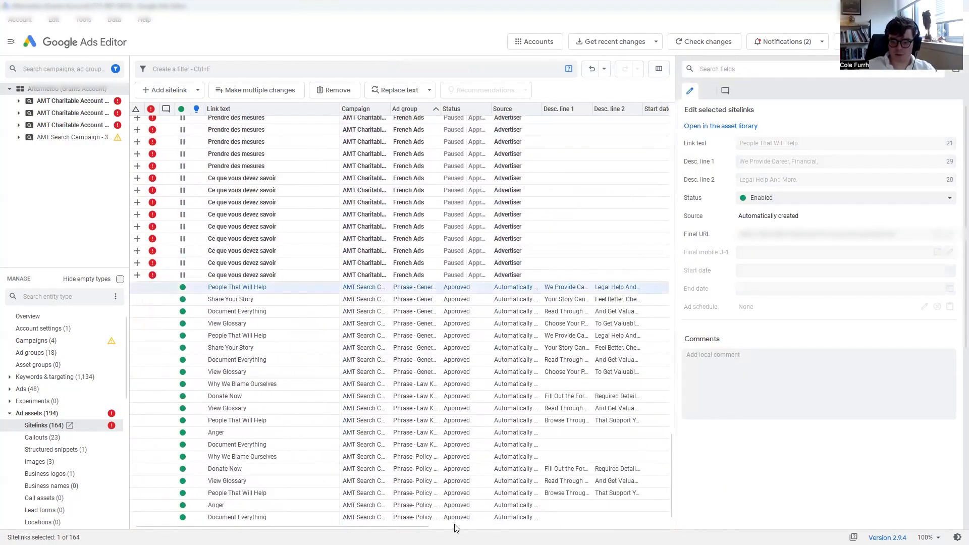
{"action": "left_click", "coordinate": [456, 526]}
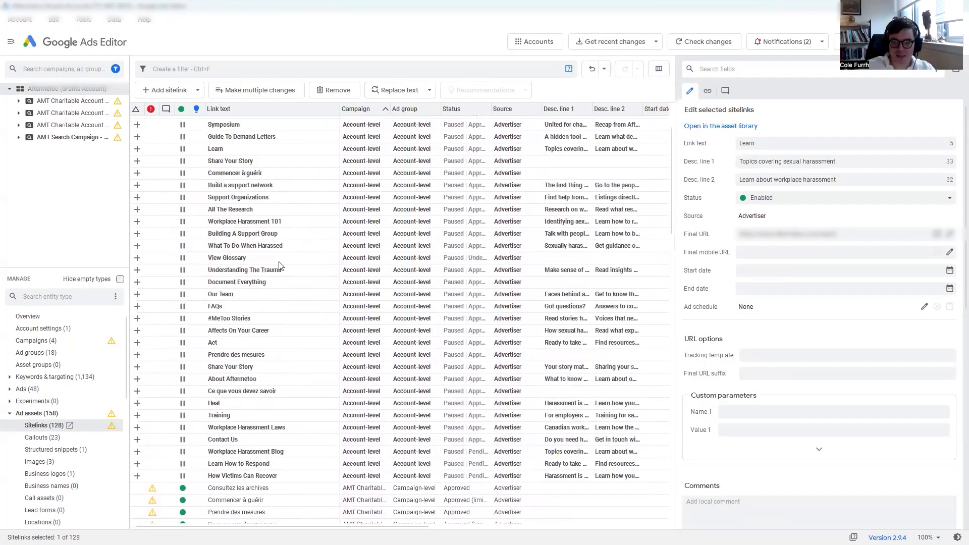
Copy all account-level sitelinks except the four French ones to AMT Search Campaign - 3/25/25 - IT at campaign level and remove the error-flagged duplicates
{"action": "left_click", "coordinate": [260, 170]}
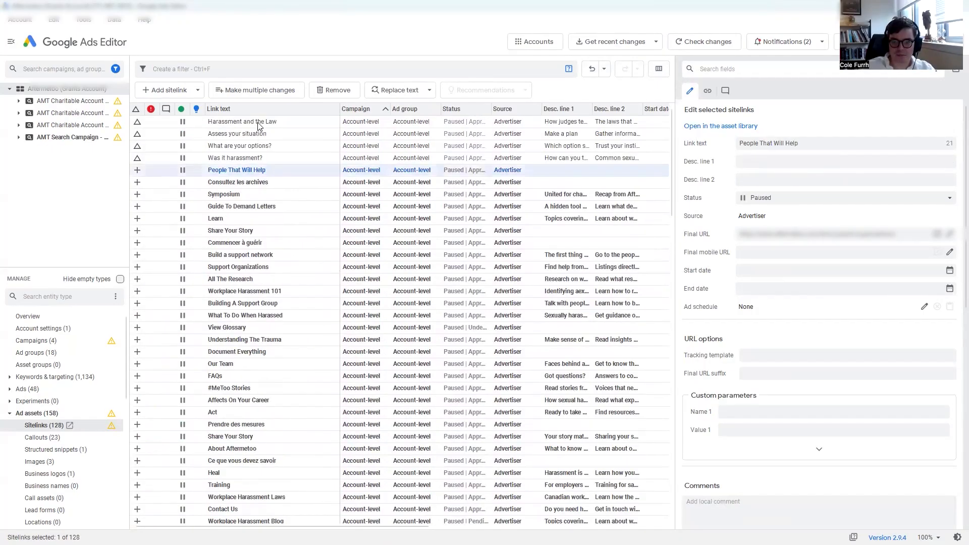
{"action": "left_click", "coordinate": [260, 122]}
{"action": "scroll", "coordinate": [249, 423], "scroll_direction": "down", "scroll_amount": 4}
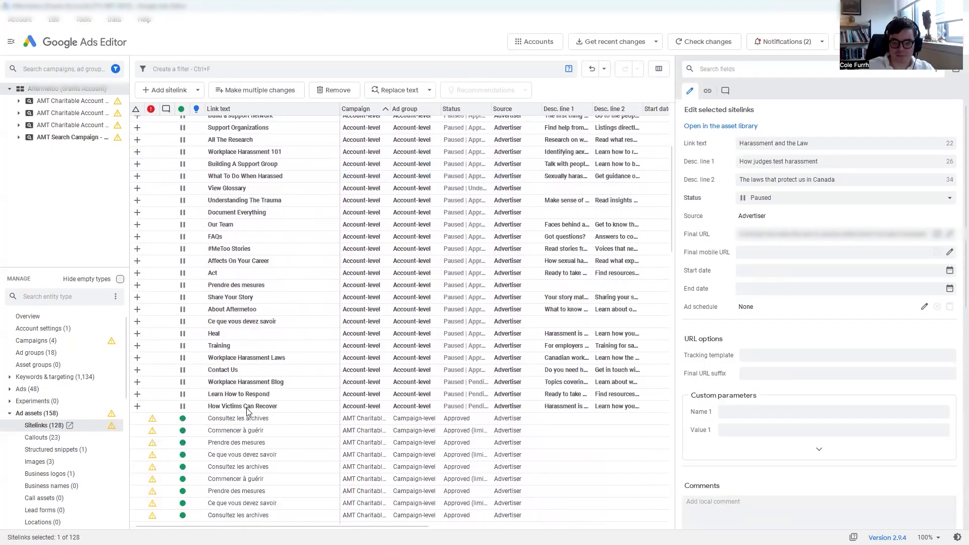
{"action": "left_click", "coordinate": [275, 406], "text": "shift"}
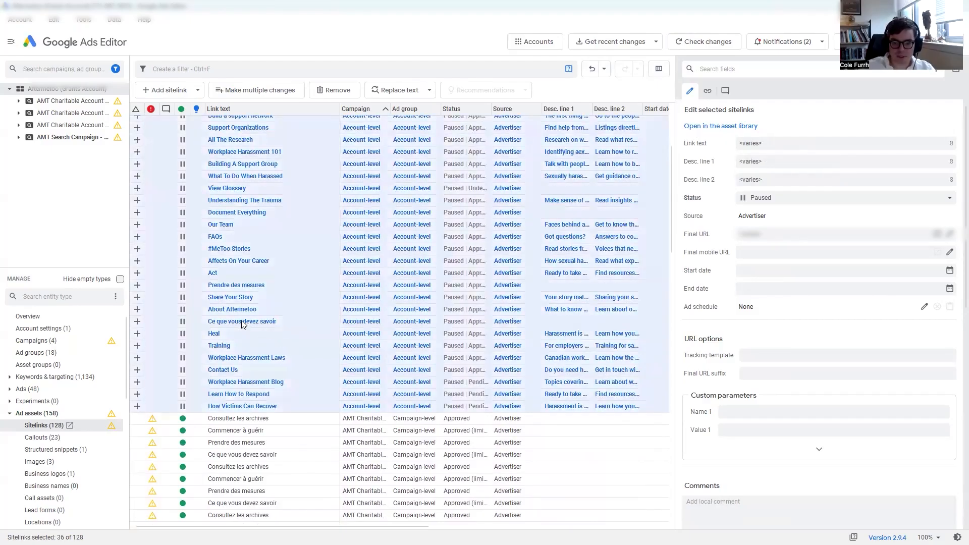
{"action": "left_click", "coordinate": [242, 323], "text": "ctrl"}
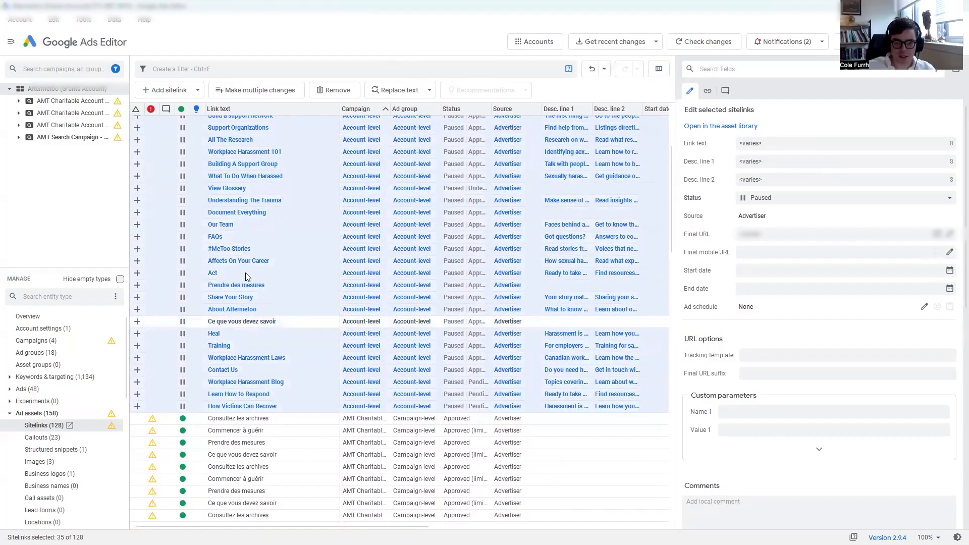
{"action": "scroll", "coordinate": [245, 273], "scroll_direction": "up", "scroll_amount": 4}
{"action": "left_click", "coordinate": [235, 183], "text": "ctrl"}
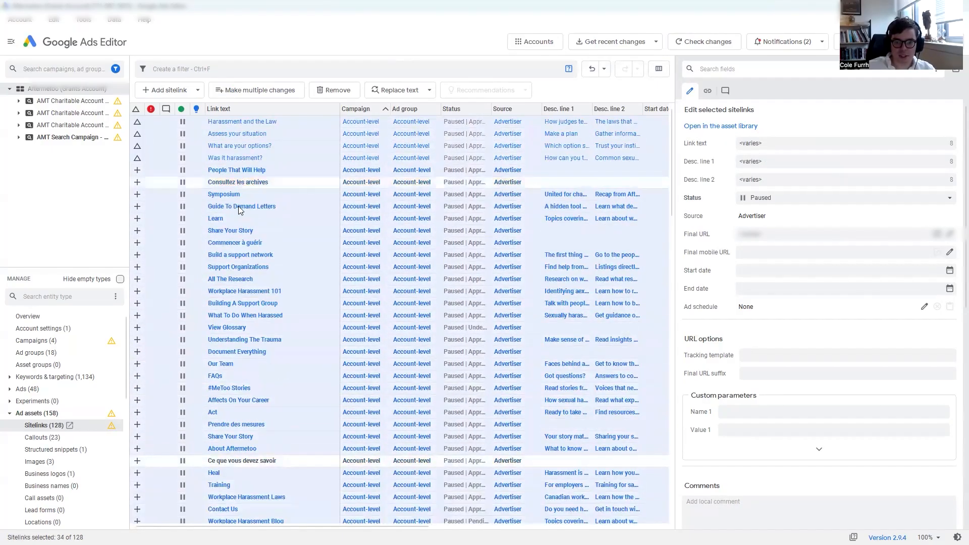
{"action": "scroll", "coordinate": [253, 208], "scroll_direction": "down", "scroll_amount": 1}
{"action": "left_click", "coordinate": [257, 212], "text": "ctrl"}
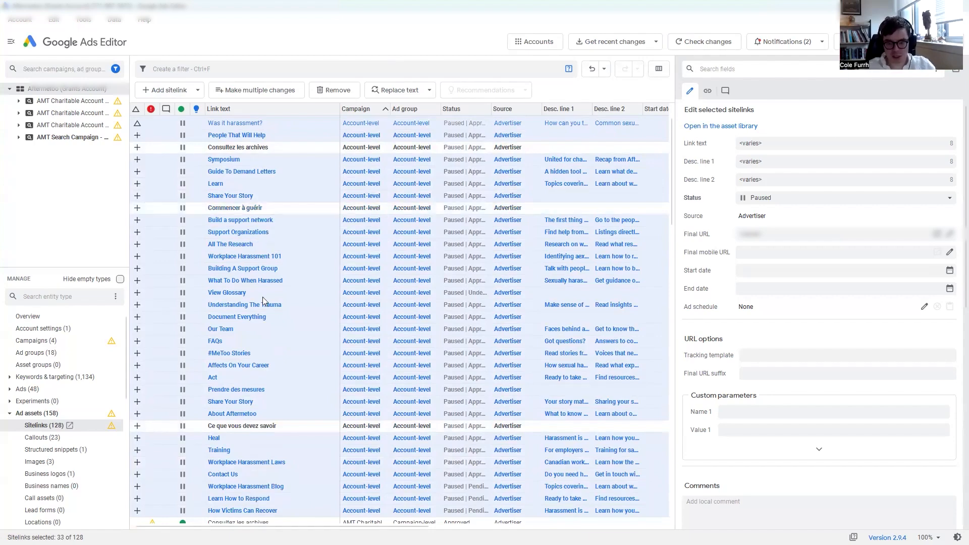
{"action": "scroll", "coordinate": [260, 308], "scroll_direction": "down", "scroll_amount": 2}
{"action": "left_click", "coordinate": [260, 324], "text": "ctrl"}
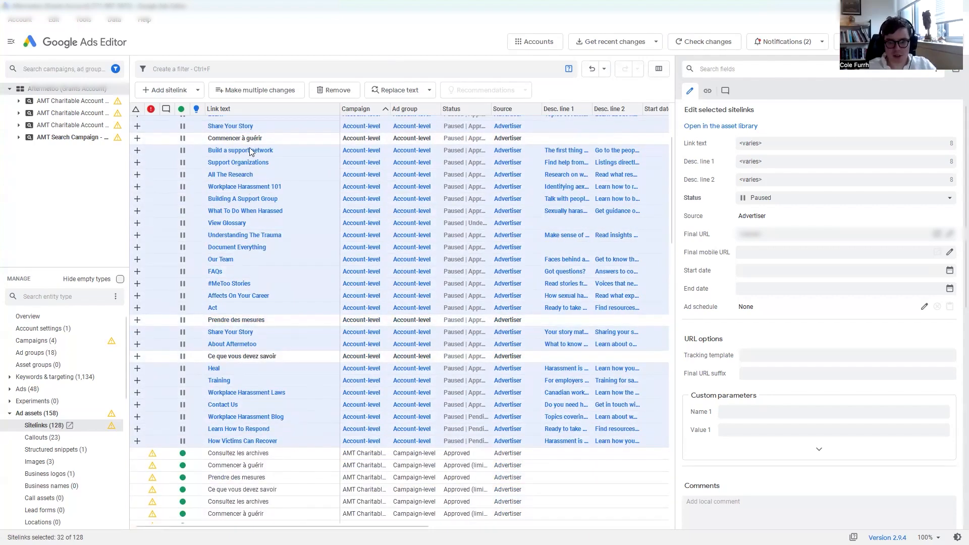
{"action": "scroll", "coordinate": [255, 195], "scroll_direction": "up", "scroll_amount": 3}
{"action": "left_click", "coordinate": [477, 200]}
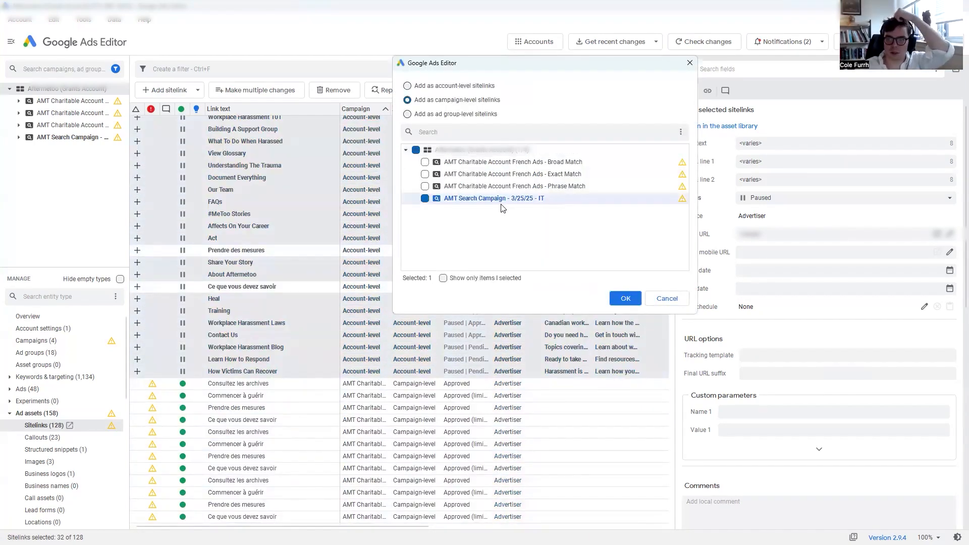
{"action": "left_click", "coordinate": [626, 299]}
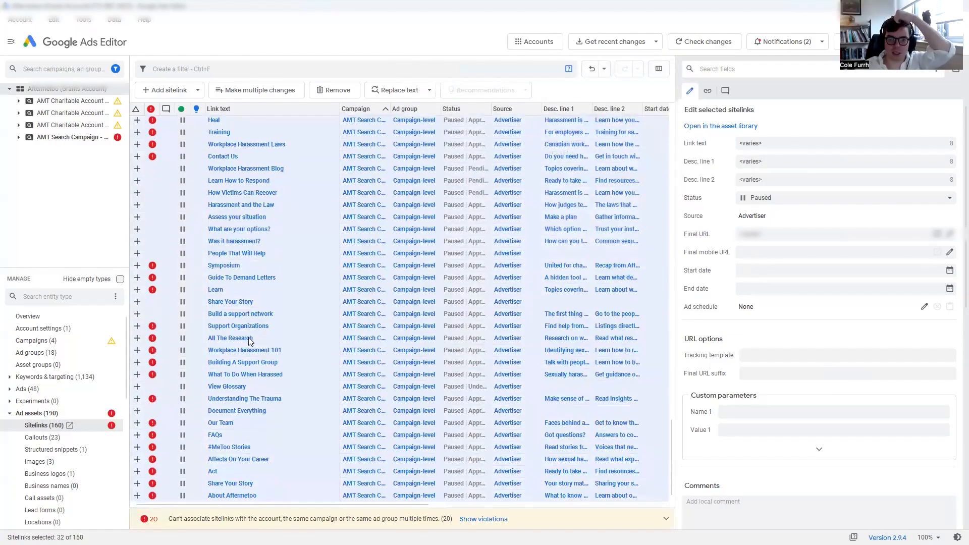
{"action": "scroll", "coordinate": [310, 387], "scroll_direction": "up", "scroll_amount": 10}
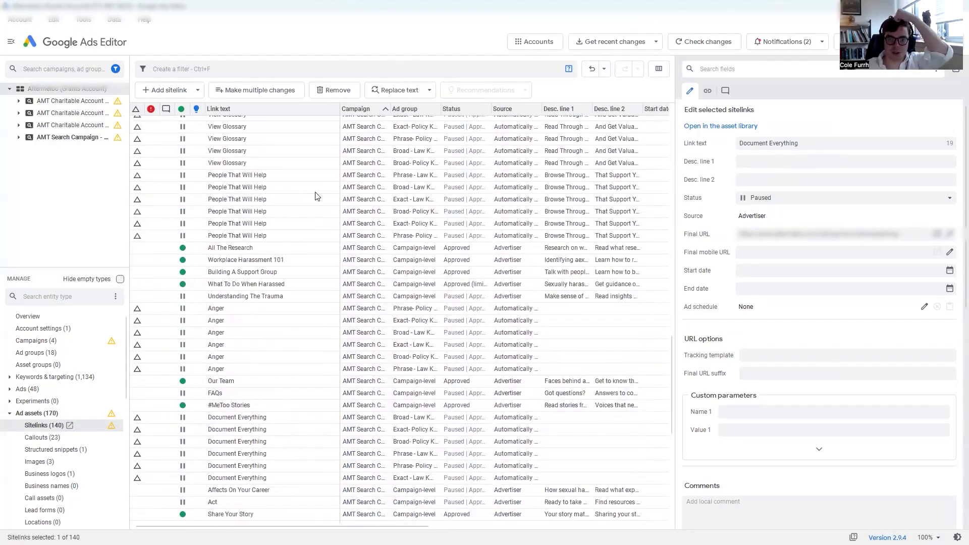
{"action": "scroll", "coordinate": [315, 197], "scroll_direction": "up", "scroll_amount": 1}
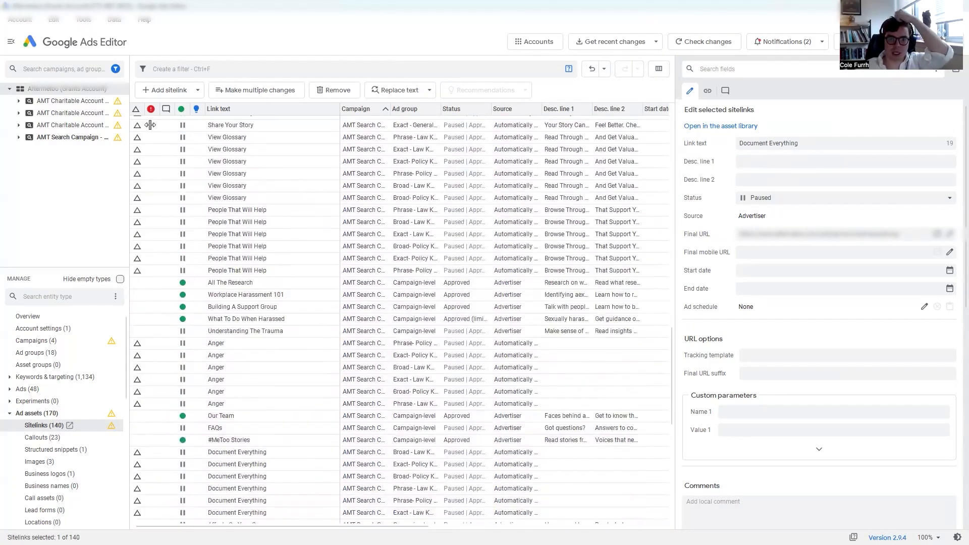
Show only the AMT Search Campaign's sitelinks and sort them by status to review the enabled ones
{"action": "left_click", "coordinate": [81, 137]}
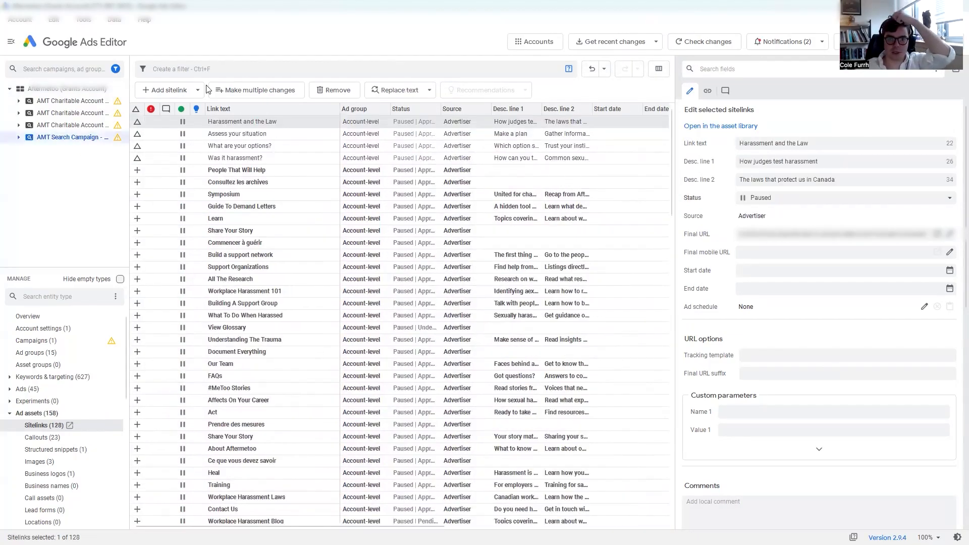
{"action": "left_click", "coordinate": [181, 110]}
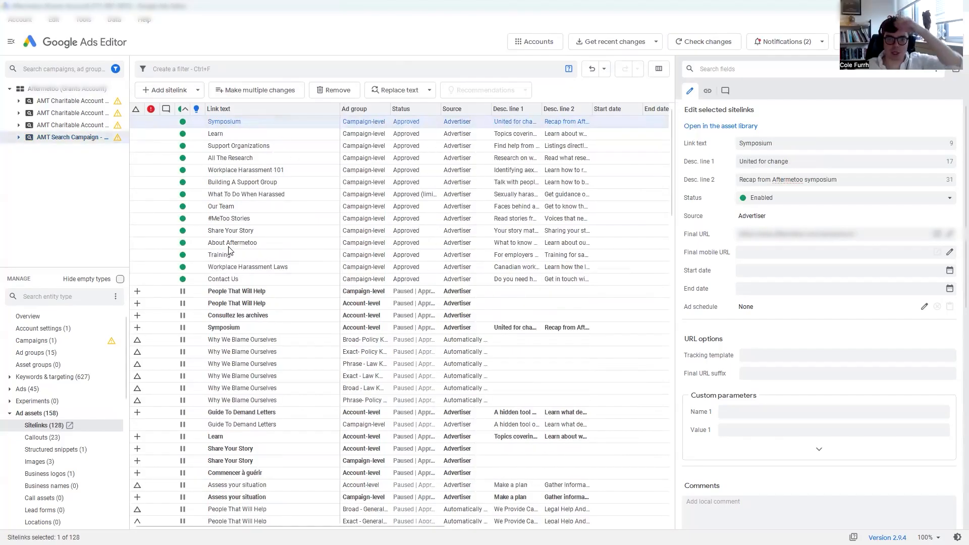
{"action": "key", "text": "Down"}
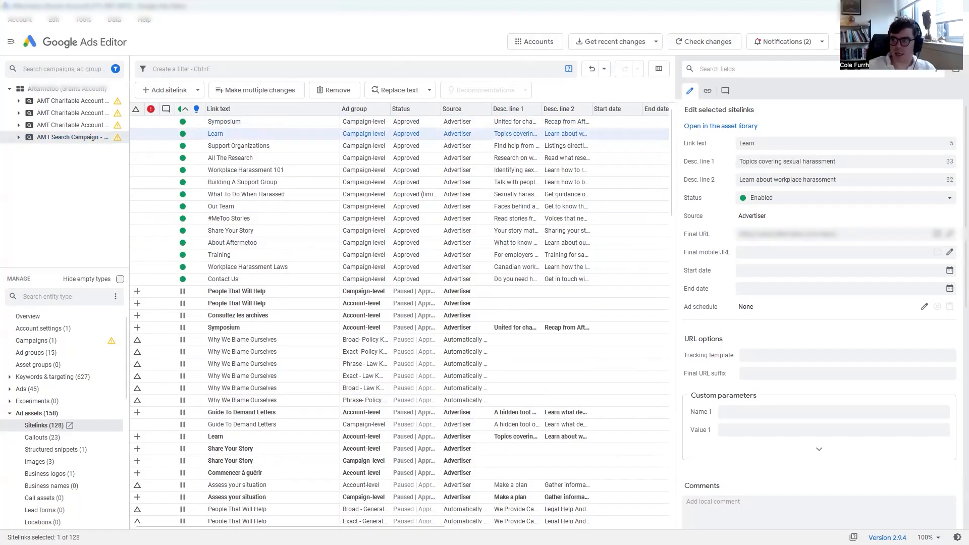
Load the General set of statistics for the AMT Search Campaign and list its enabled sitelinks sorted by impressions
{"action": "left_click", "coordinate": [866, 42]}
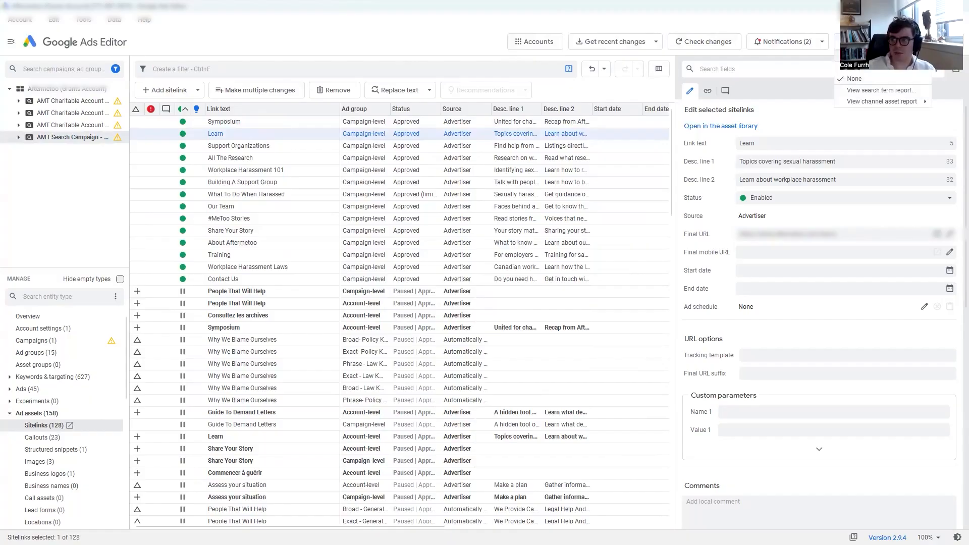
{"action": "left_click", "coordinate": [282, 218]}
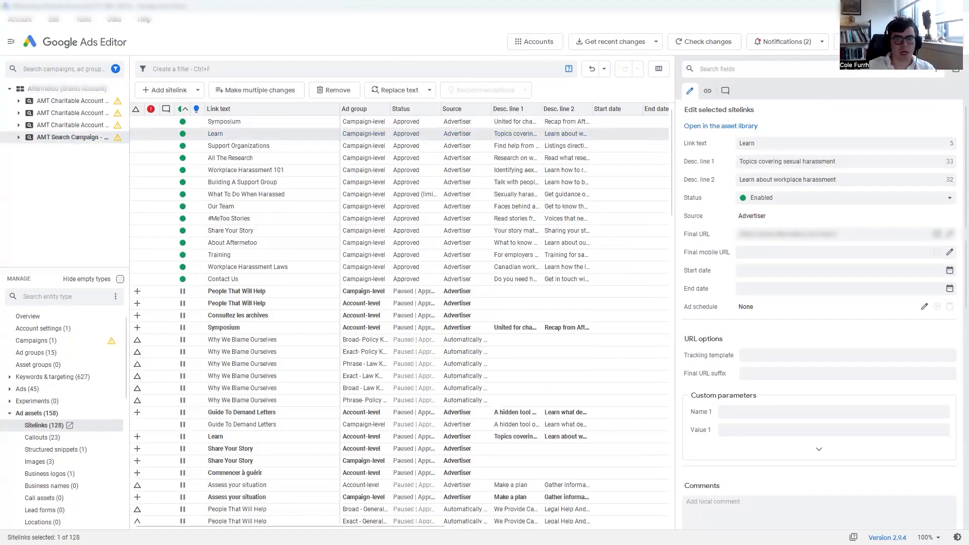
{"action": "left_click", "coordinate": [539, 311]}
{"action": "left_click", "coordinate": [471, 335]}
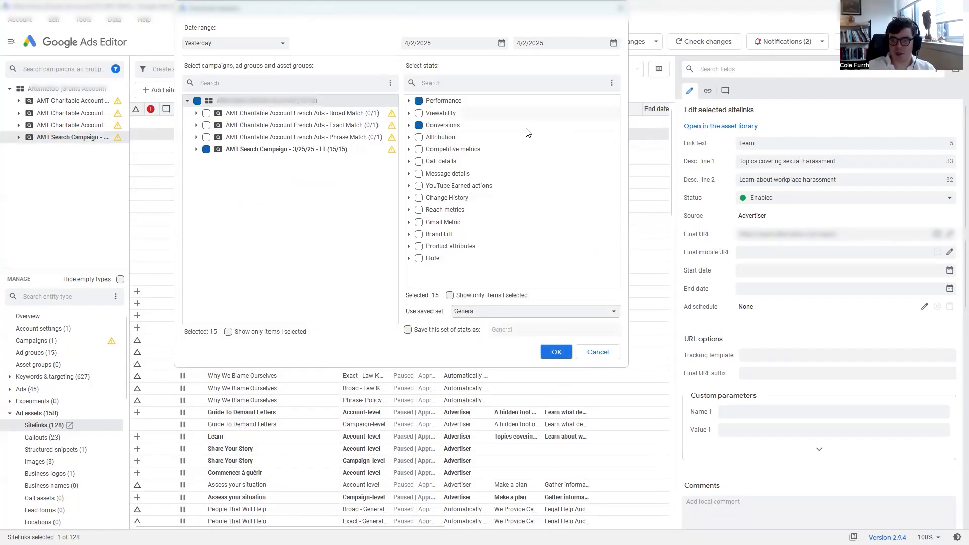
{"action": "left_click", "coordinate": [475, 314]}
{"action": "left_click", "coordinate": [477, 313]}
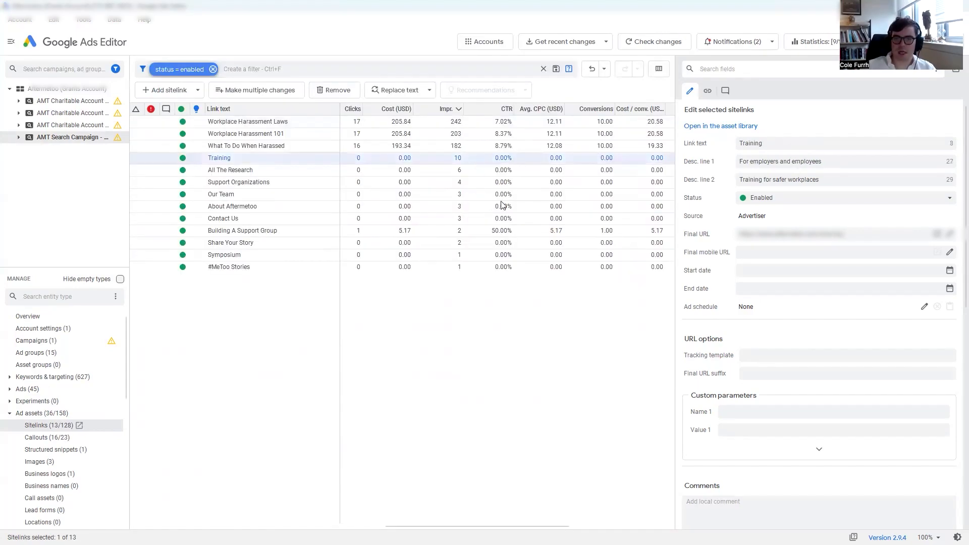
Pause the campaign-level Training, All The Research, Support Organizations, Our Team, About Aftermetoo and Contact Us sitelinks
{"action": "right_click", "coordinate": [479, 157]}
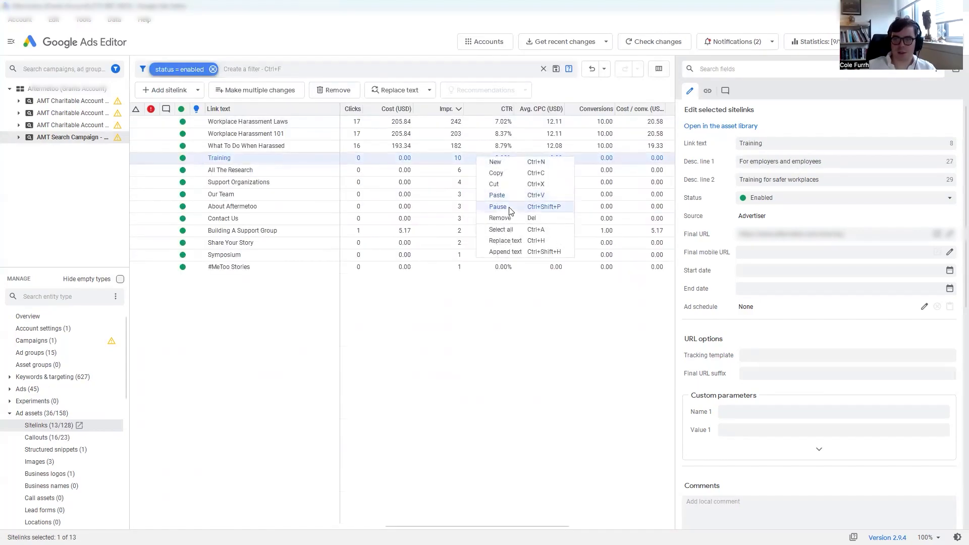
{"action": "left_click", "coordinate": [507, 205]}
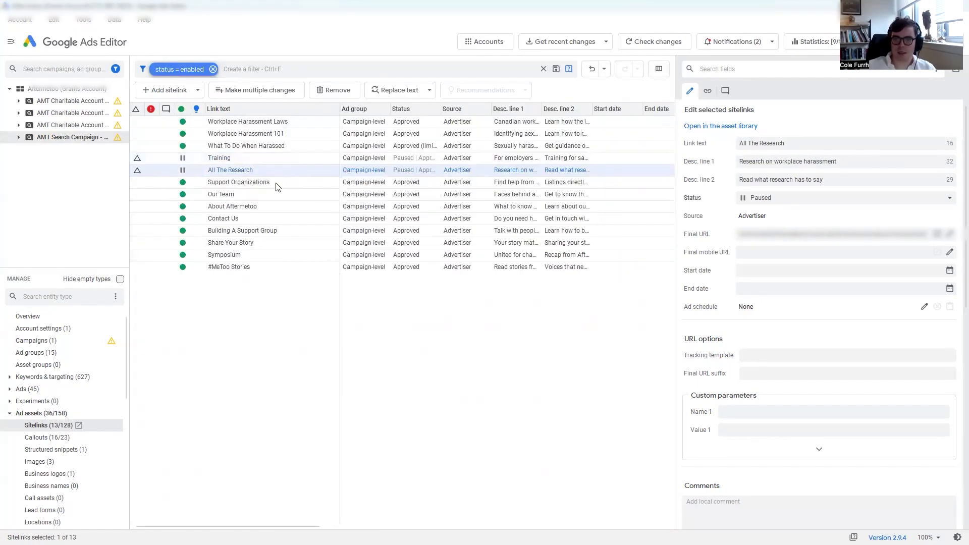
{"action": "left_click", "coordinate": [276, 188]}
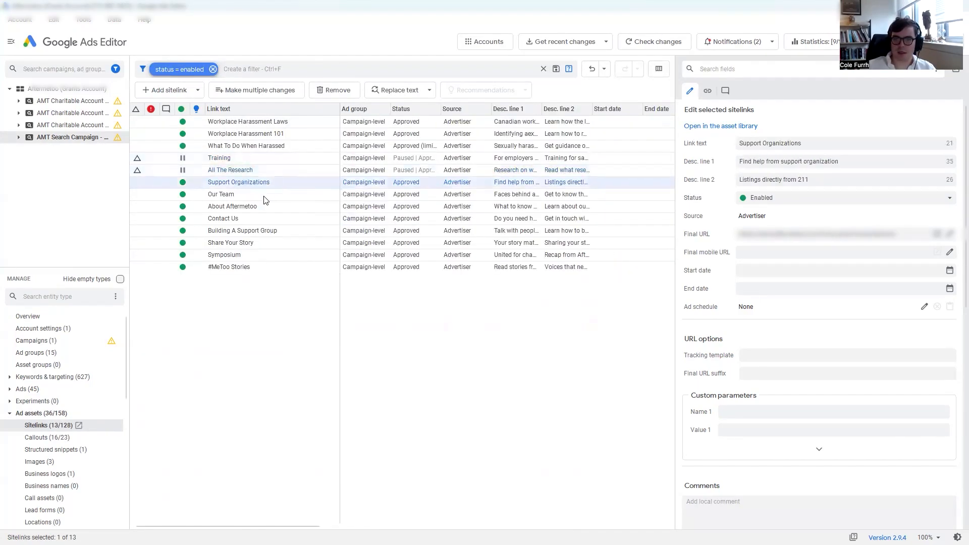
{"action": "left_click", "coordinate": [262, 196]}
{"action": "left_click", "coordinate": [259, 211], "text": "shift"}
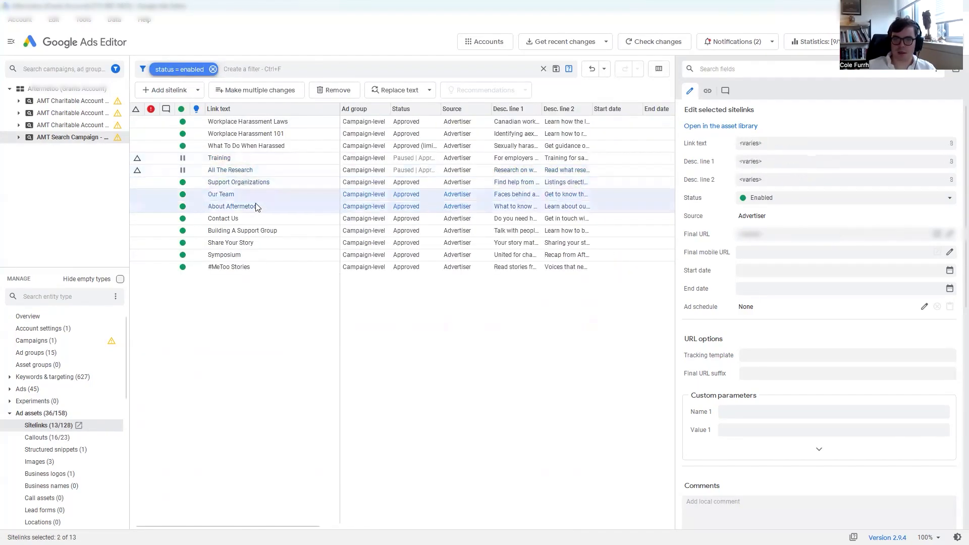
{"action": "left_click", "coordinate": [250, 220], "text": "shift"}
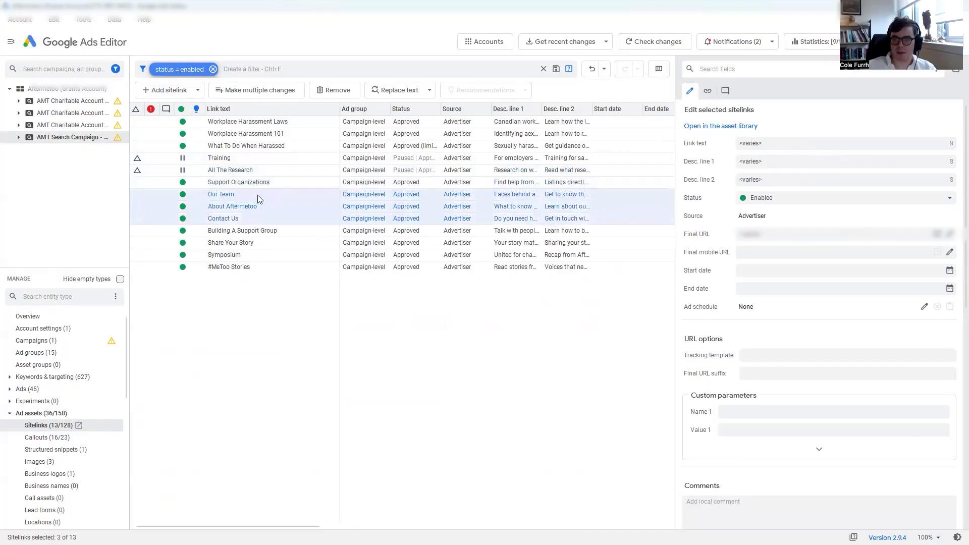
{"action": "right_click", "coordinate": [266, 201]}
{"action": "left_click", "coordinate": [283, 261]}
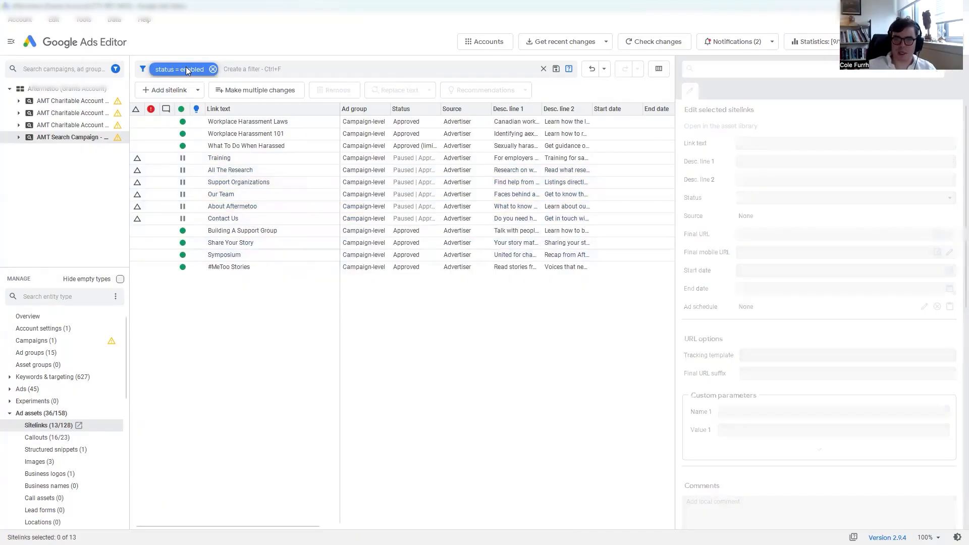
Clear the enabled-status filter, sort the sitelinks by ad group and examine the performance statistics of the campaign-level ones
{"action": "left_click", "coordinate": [213, 69]}
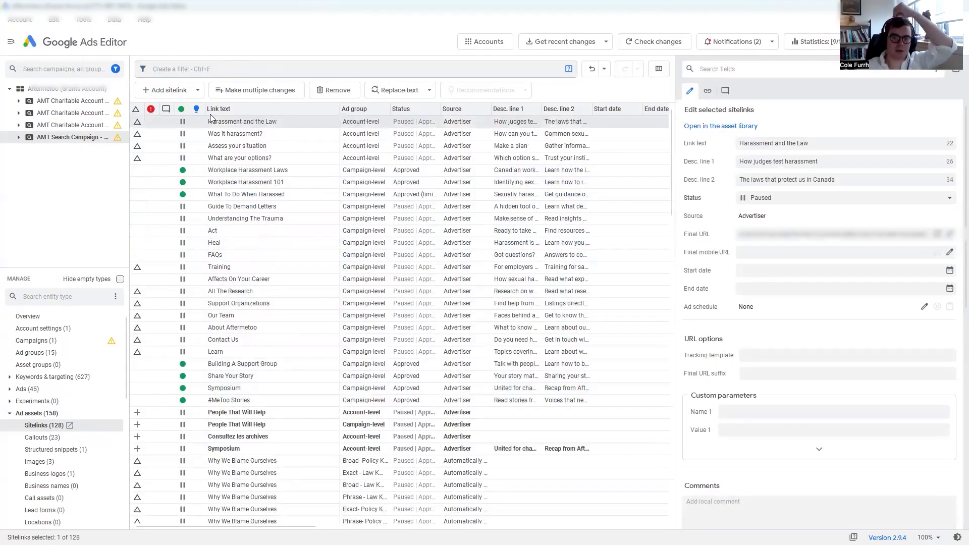
{"action": "left_click", "coordinate": [356, 112]}
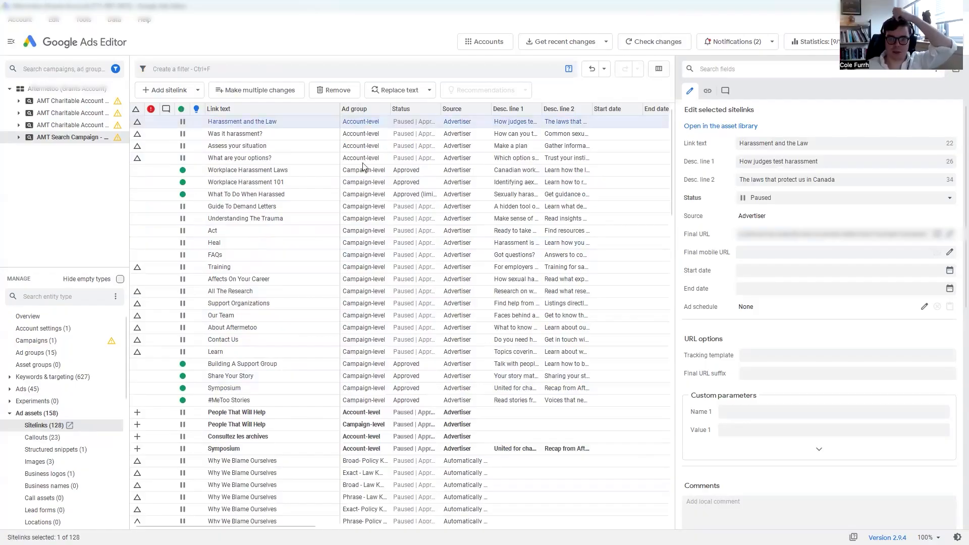
{"action": "scroll", "coordinate": [413, 348], "scroll_direction": "down", "scroll_amount": 20}
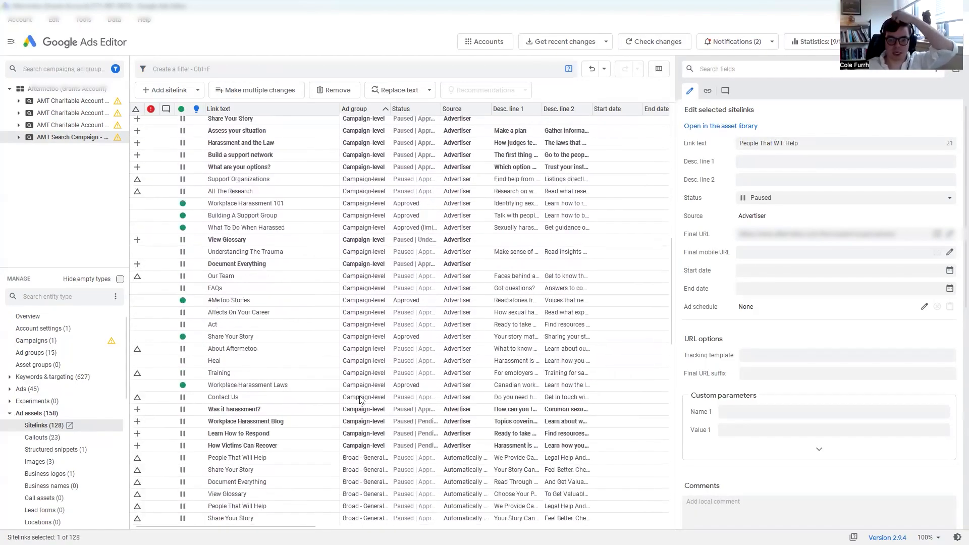
{"action": "left_click", "coordinate": [233, 409]}
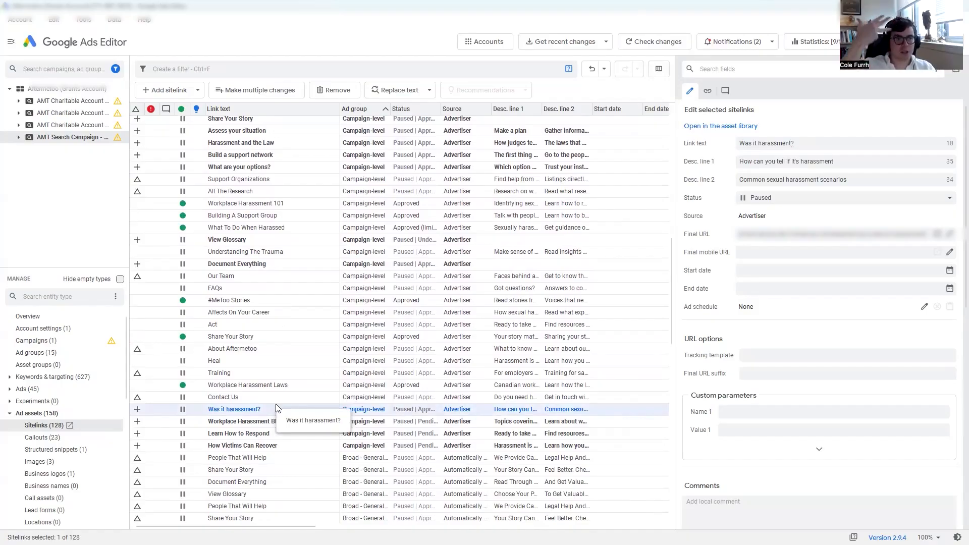
{"action": "mouse_move", "coordinate": [672, 267]}
{"action": "left_mouse_down"}
{"action": "mouse_move", "coordinate": [675, 363]}
{"action": "mouse_move", "coordinate": [677, 270]}
{"action": "left_mouse_up"}
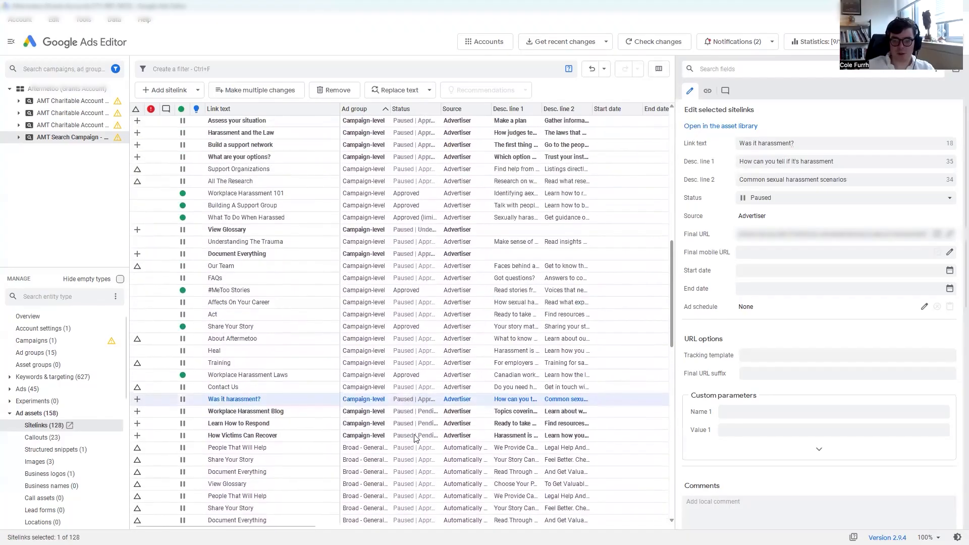
{"action": "left_click_drag", "start_coordinate": [242, 526], "coordinate": [487, 526]}
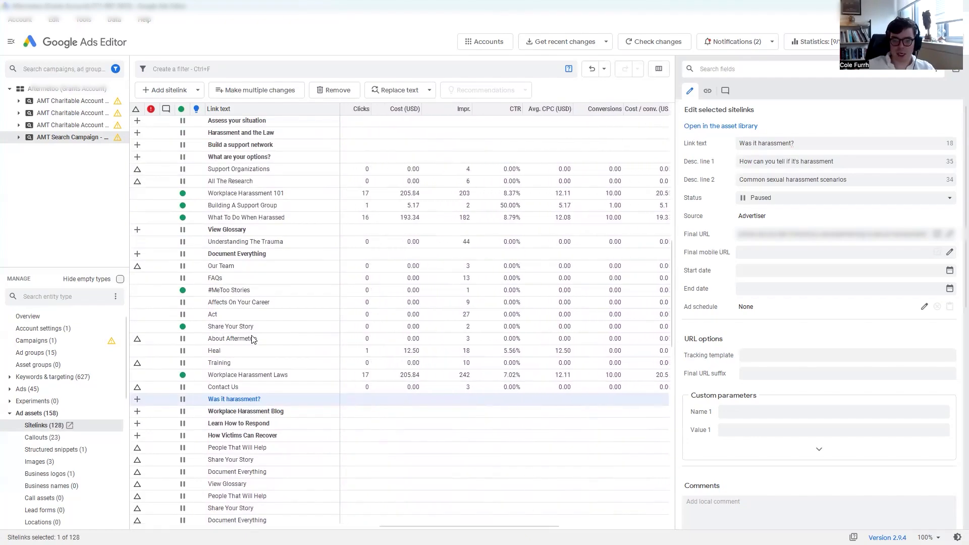
Activate the newly added campaign-level sitelinks from Assess your situation to What are your options?, and from Was it harassment? to How Victims Can Recover
{"action": "left_click", "coordinate": [256, 352]}
{"action": "left_click", "coordinate": [223, 349]}
{"action": "left_click", "coordinate": [229, 317]}
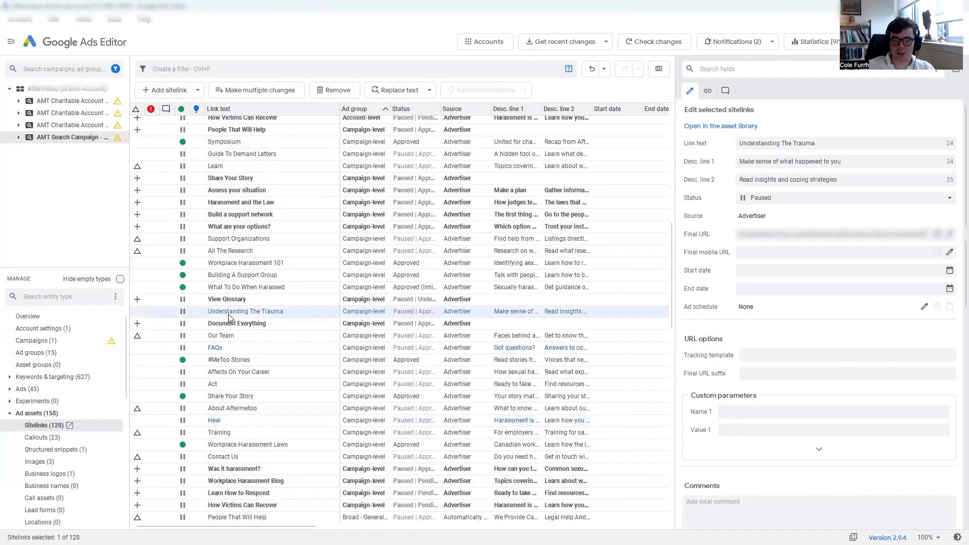
{"action": "scroll", "coordinate": [255, 206], "scroll_direction": "up", "scroll_amount": 2}
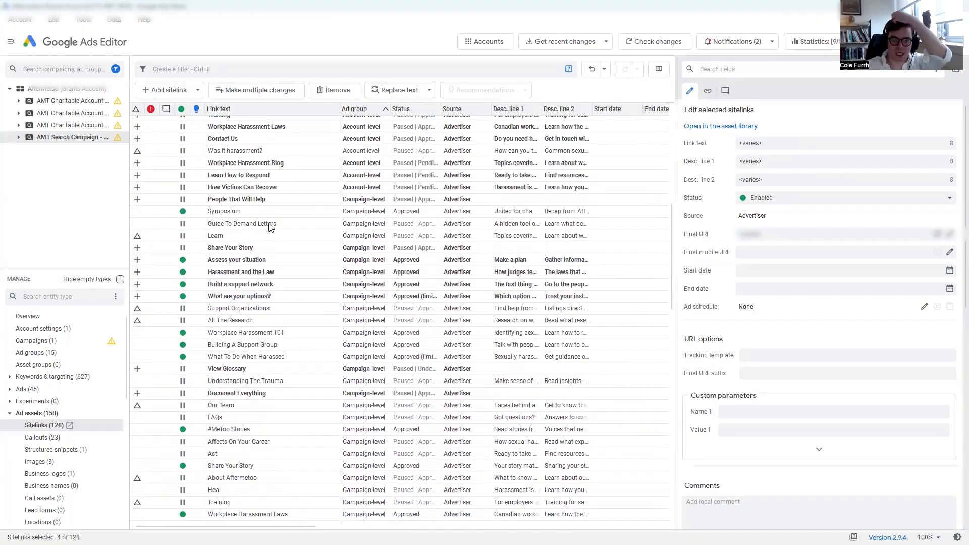
{"action": "left_click", "coordinate": [314, 249]}
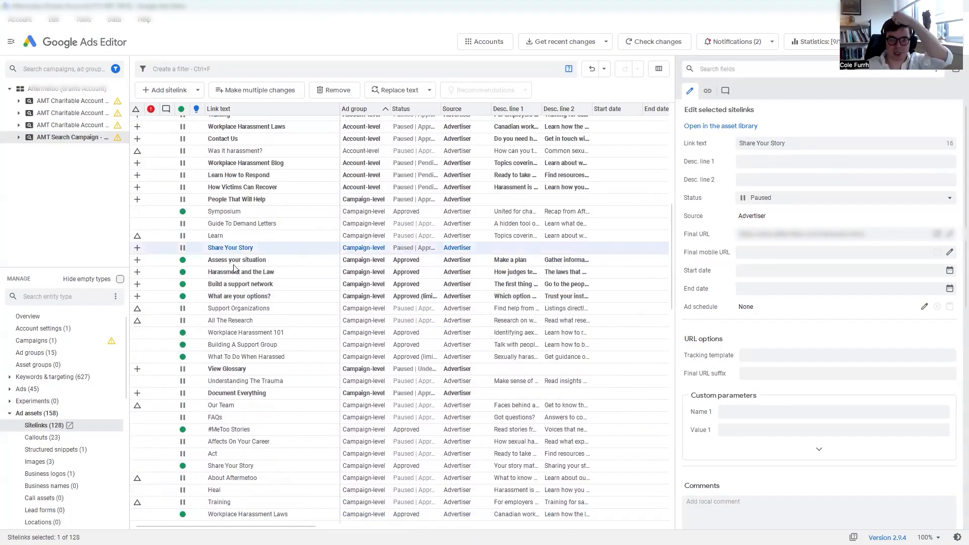
Review the enabled sitelinks sorted by status, and activate the campaign-level Support Organizations, FAQs and Affects On Your Career sitelinks
{"action": "left_click", "coordinate": [182, 111]}
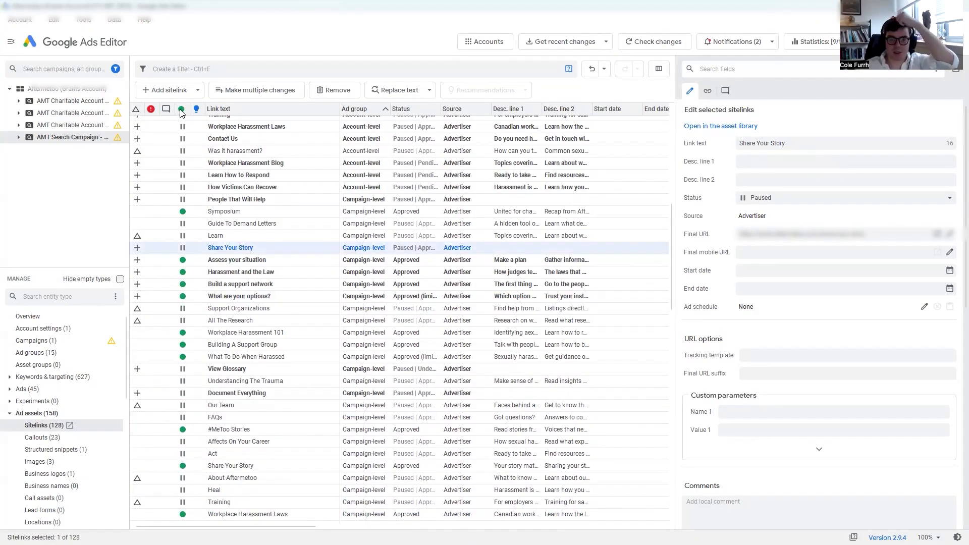
{"action": "left_click", "coordinate": [362, 291], "text": "shift"}
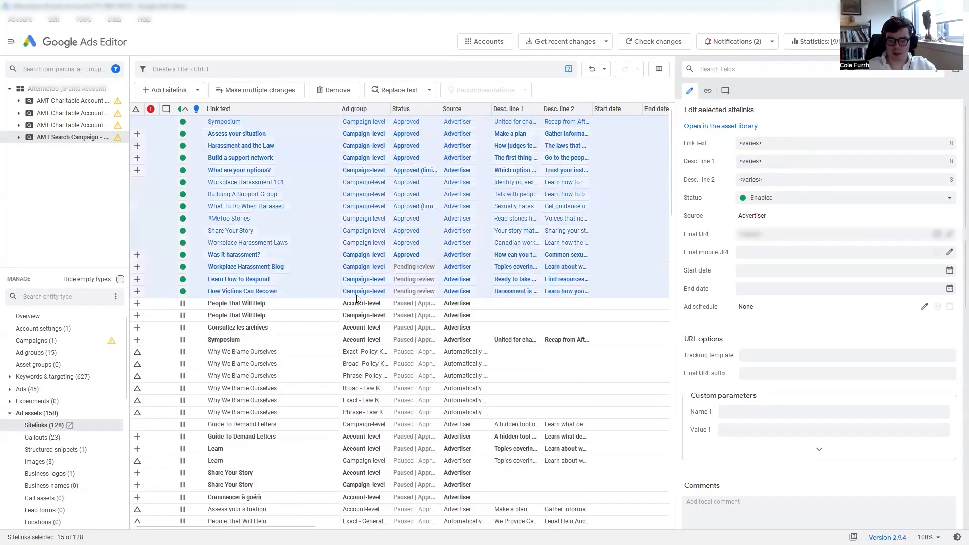
{"action": "left_click", "coordinate": [368, 107]}
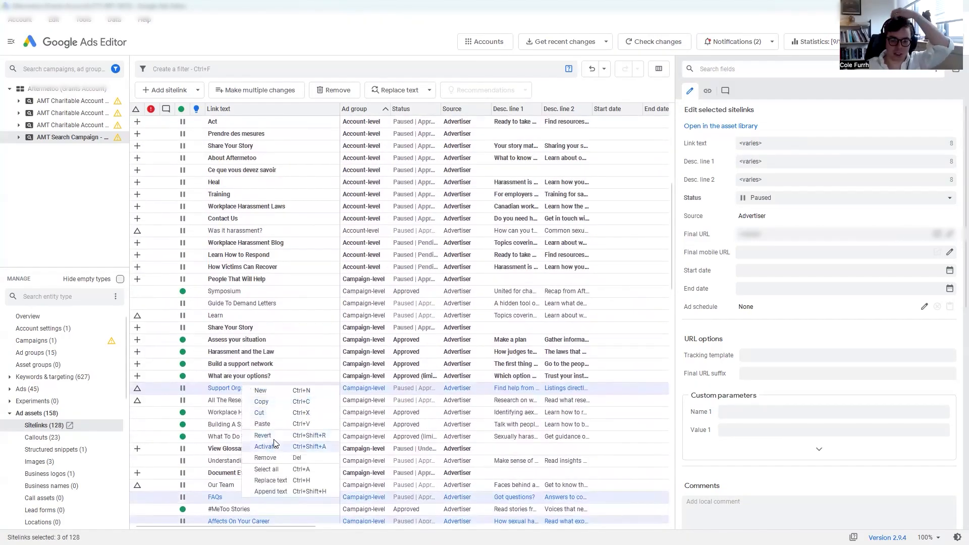
{"action": "left_click", "coordinate": [265, 446]}
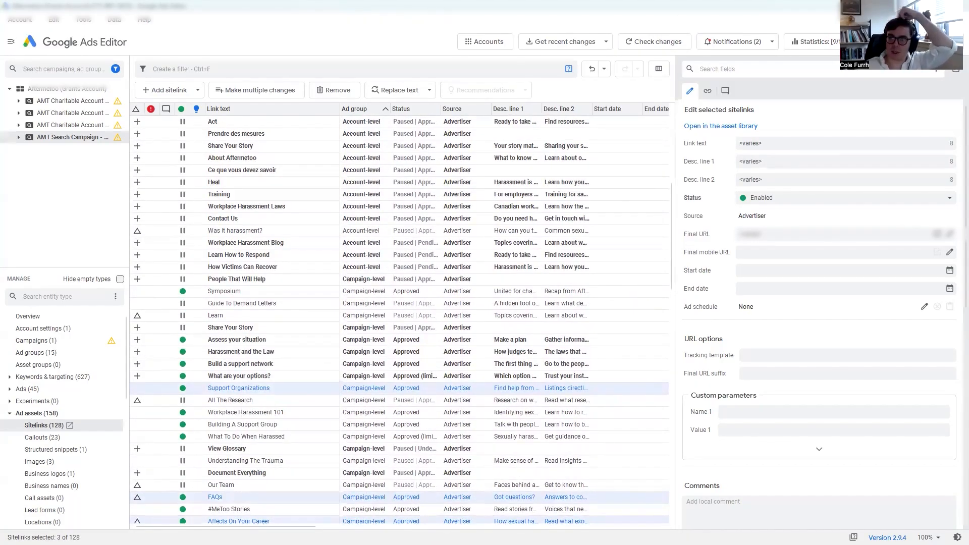